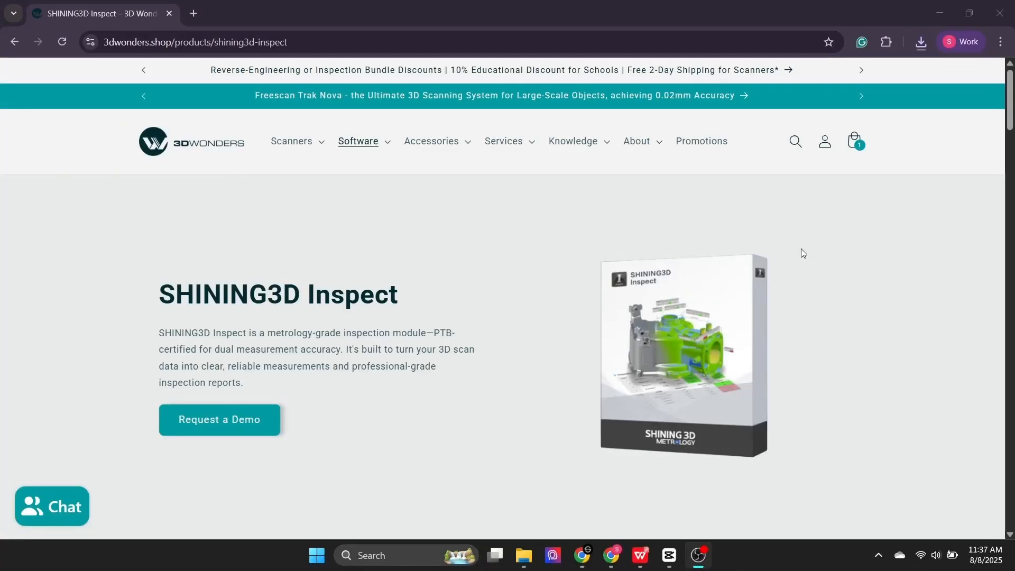
- Examine the SHINING3D Inspect product page, including its feature sections, free trial offer and key benefits
scroll(802, 253, "down", 4)
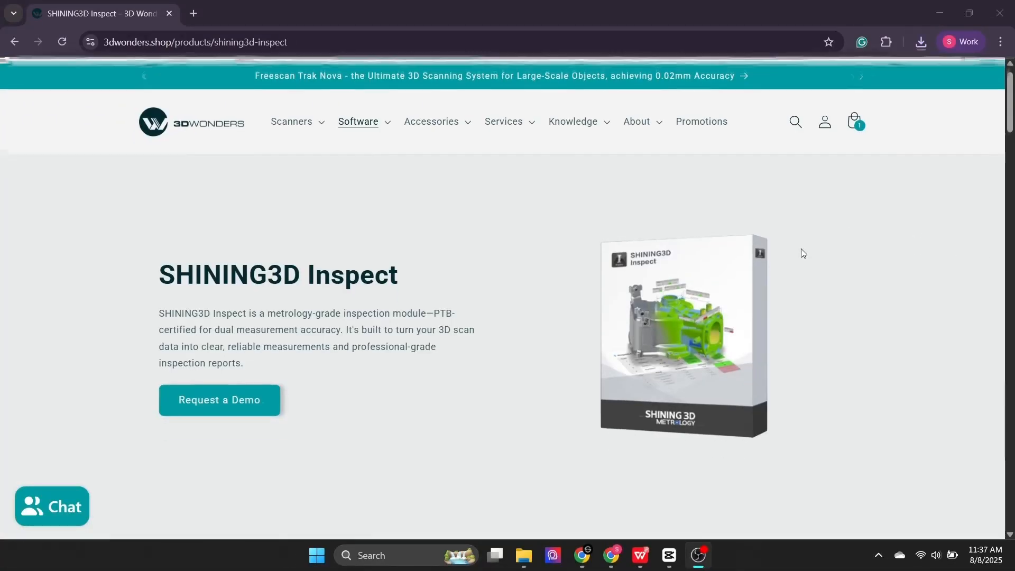
scroll(802, 253, "down", 5)
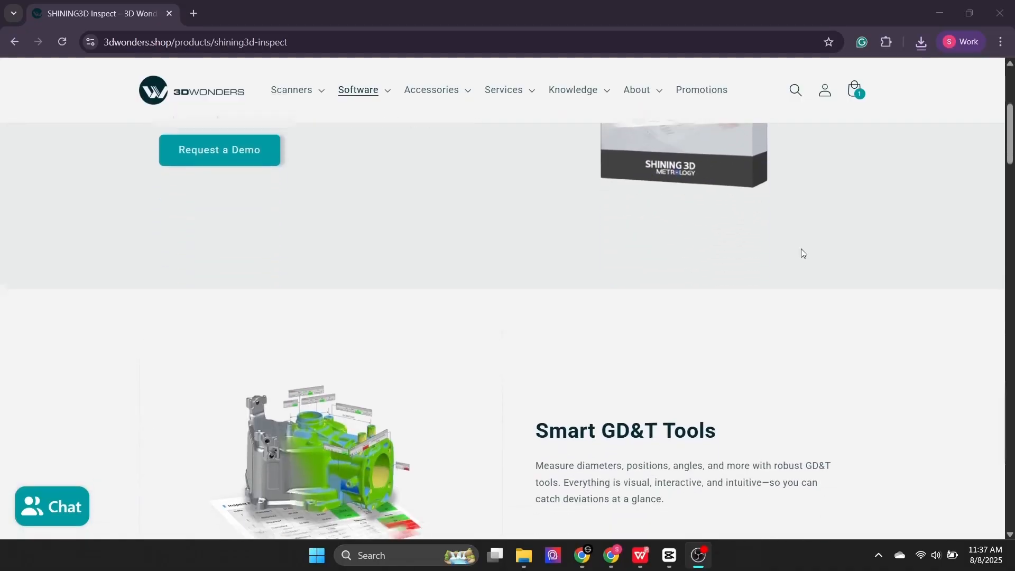
scroll(803, 253, "down", 6)
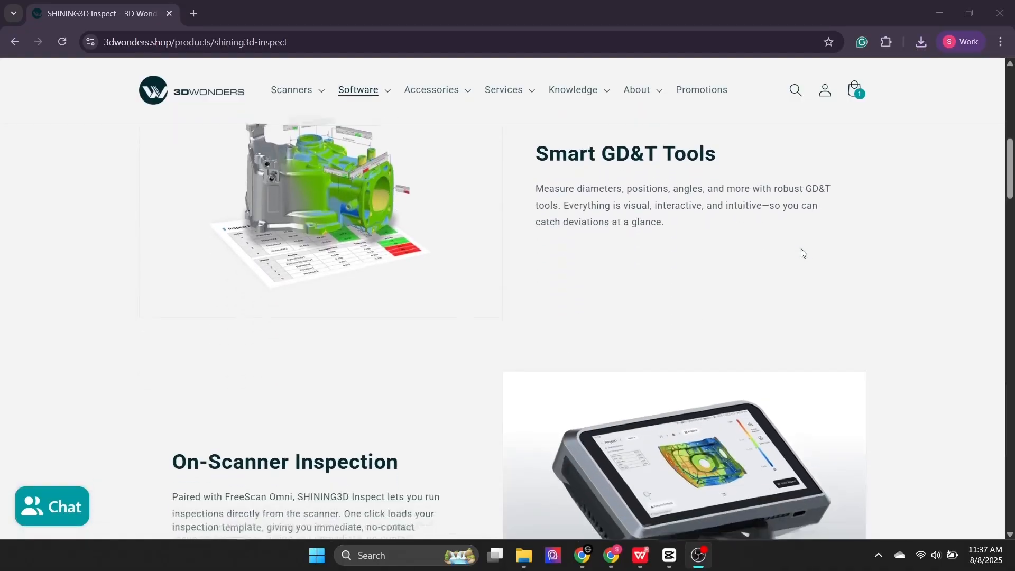
scroll(801, 252, "down", 10)
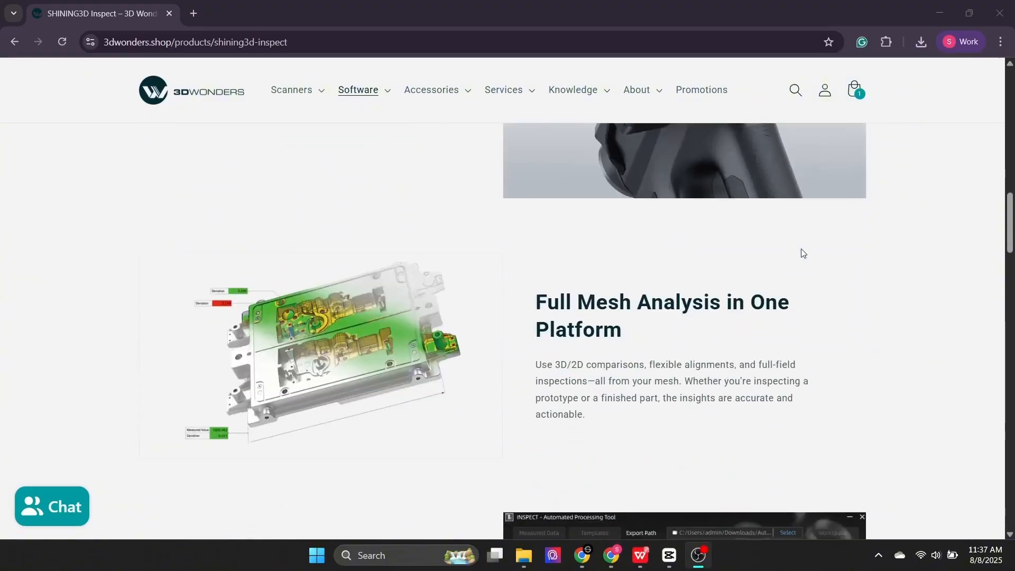
scroll(801, 252, "down", 7)
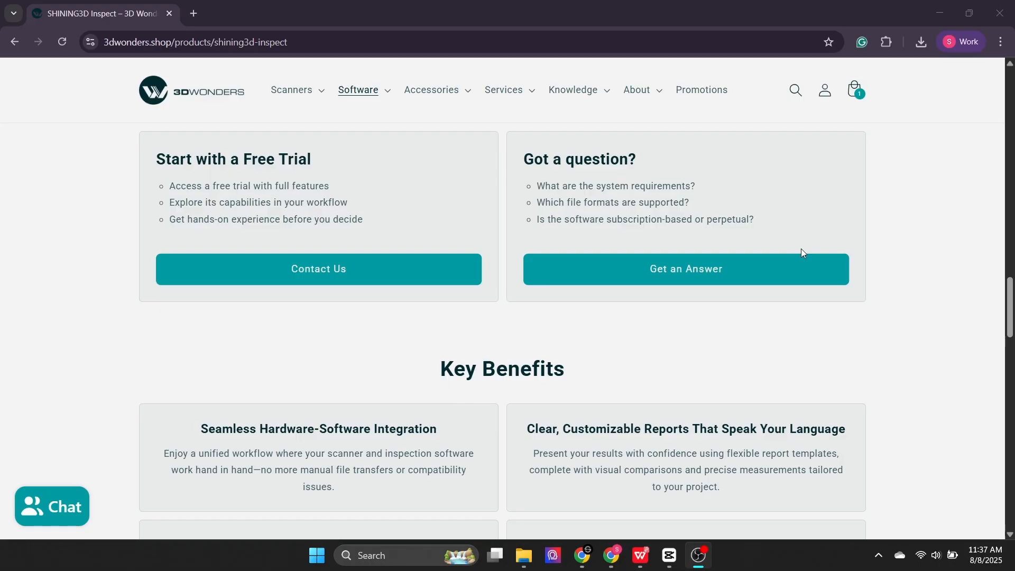
scroll(801, 249, "up", 1)
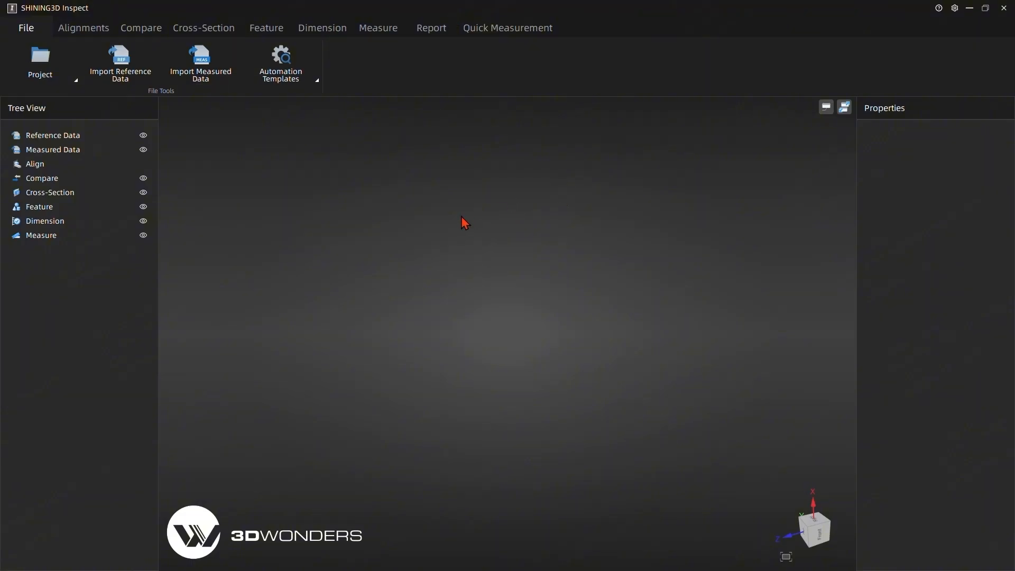
- Import Design.stp from the TESTN folder as the reference data
left_click(120, 80)
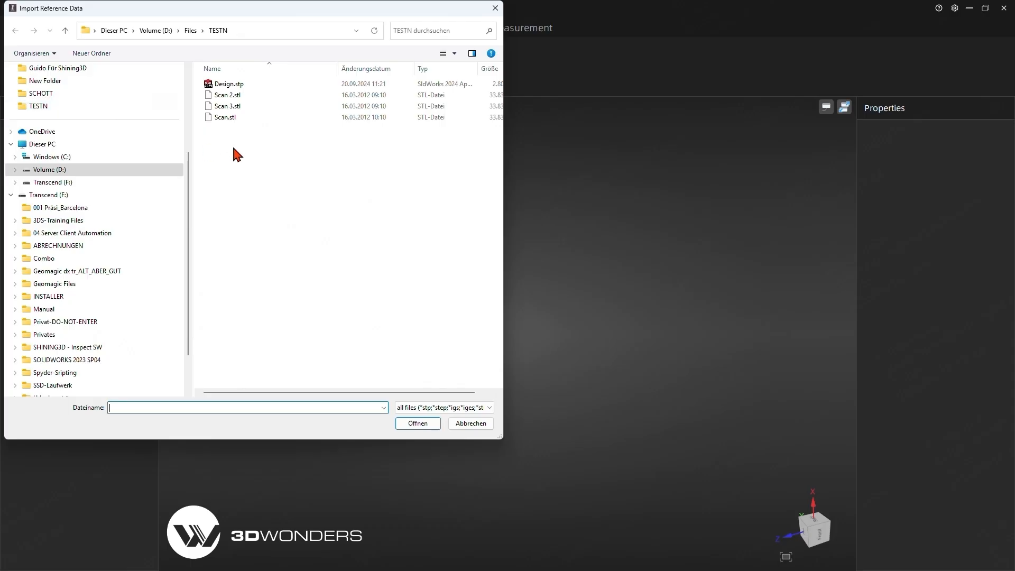
left_click(229, 86)
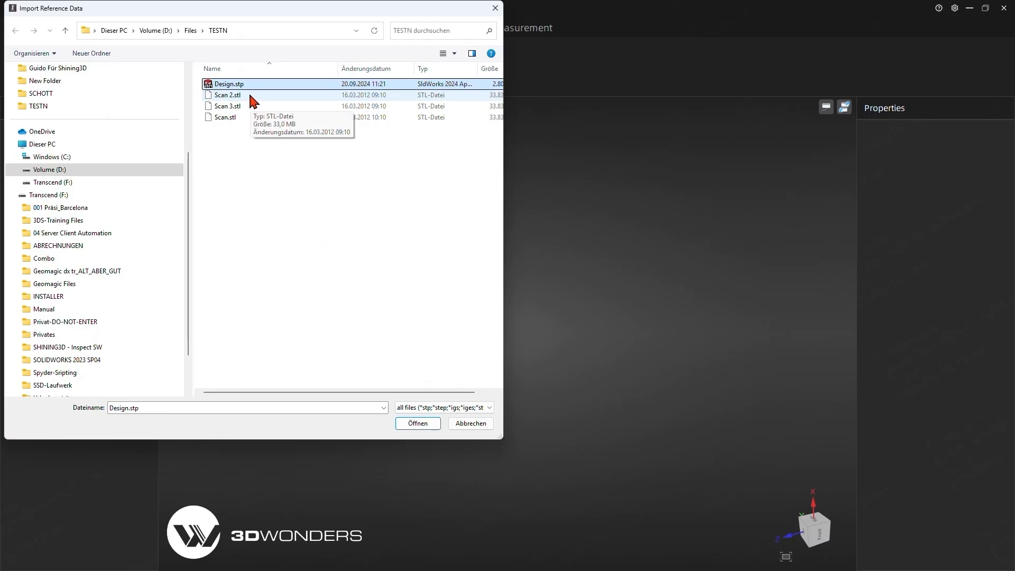
left_click(420, 425)
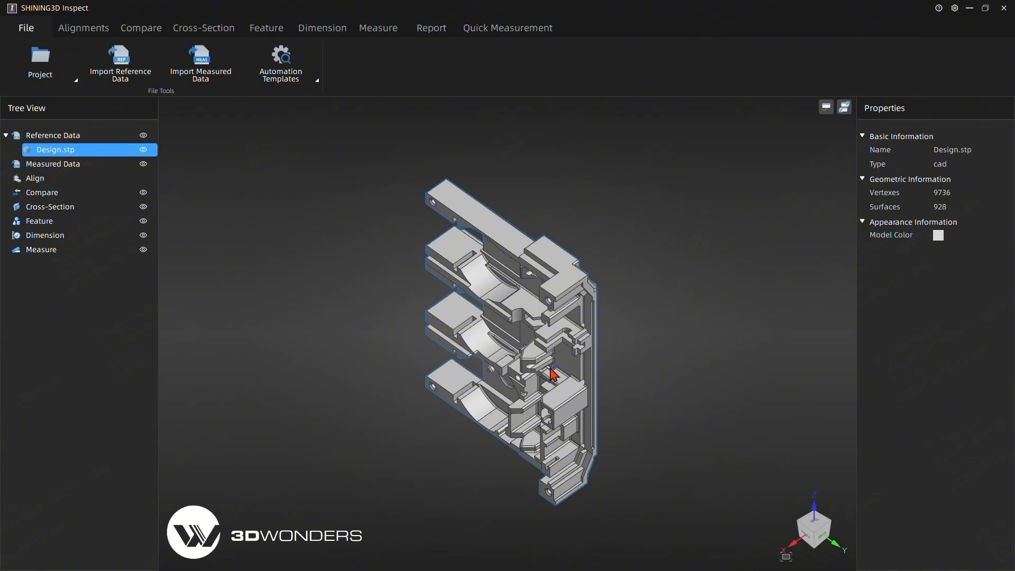
left_click_drag(629, 389, 445, 362)
left_click(548, 331)
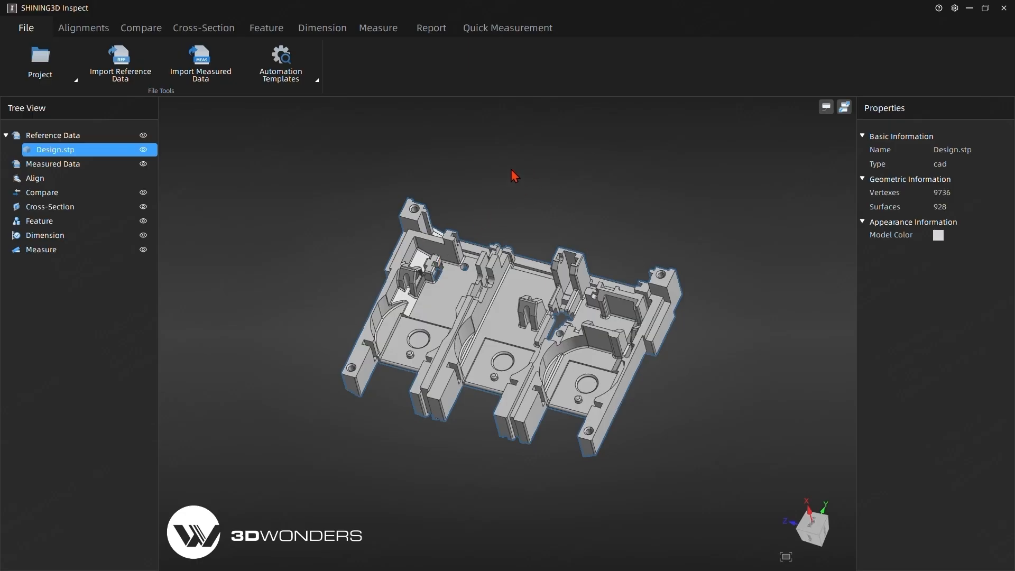
- Import Scan.stl from the TESTN folder as the measured data
left_click(200, 63)
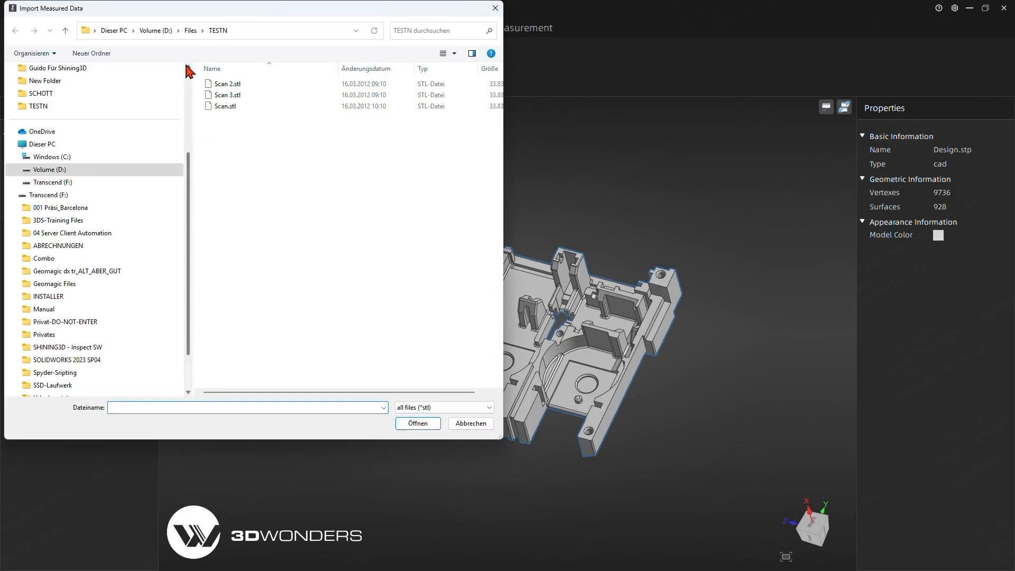
left_click(227, 106)
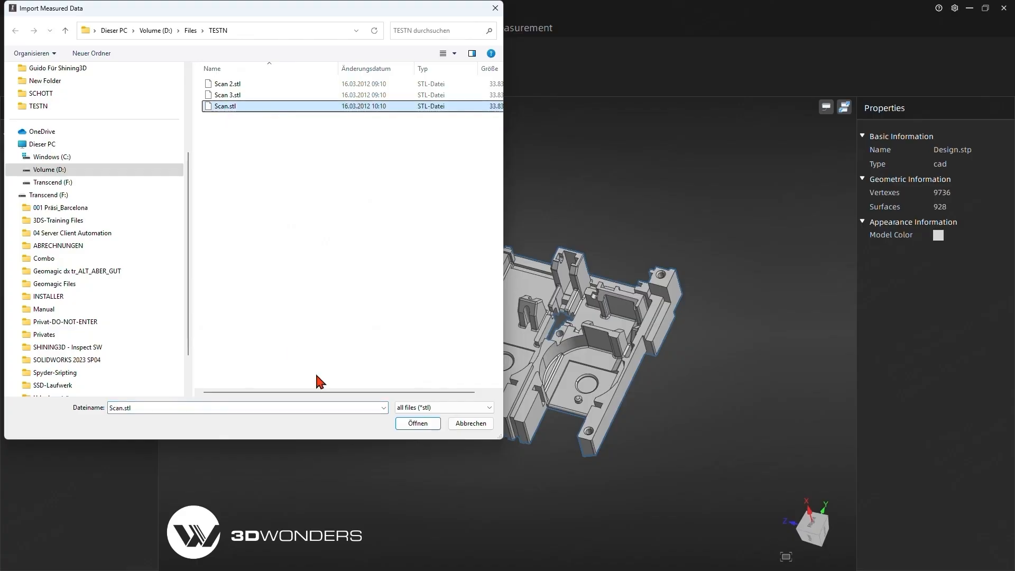
left_click(418, 423)
left_click_drag(433, 432, 380, 287)
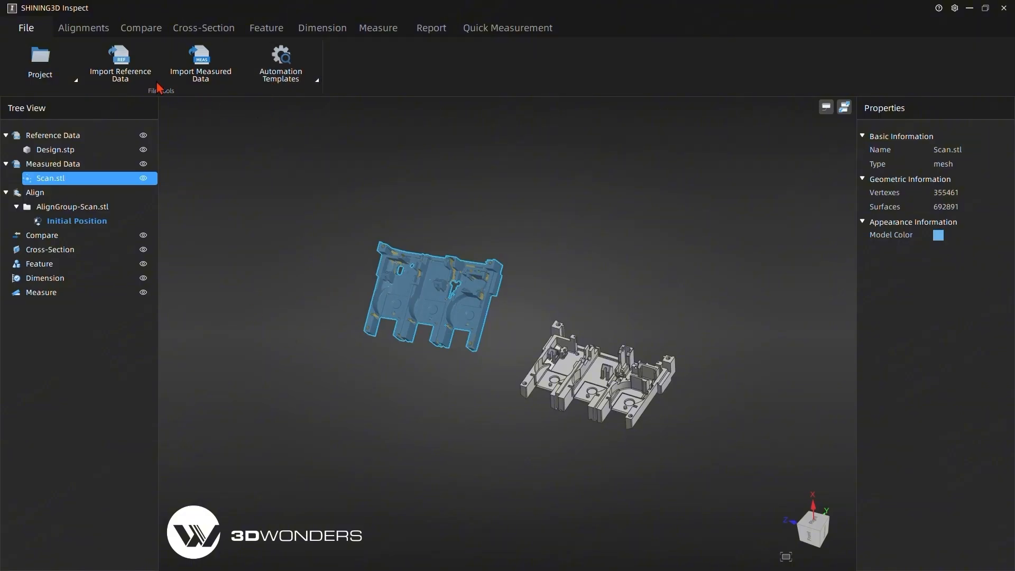
- Align Scan.stl to Design.stp with a Best Fit Alignment, checking the preview before accepting it
left_click(97, 29)
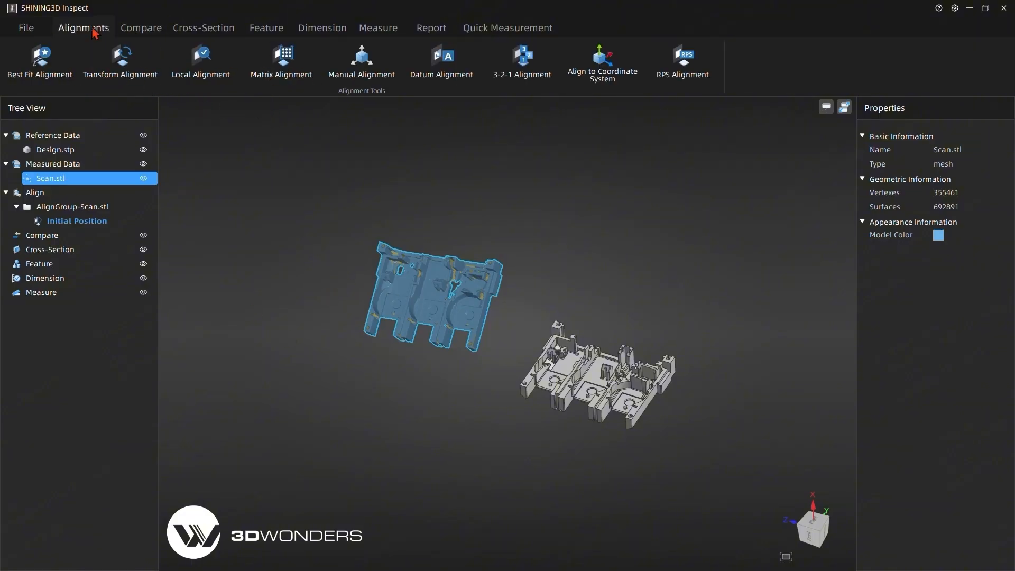
left_click(55, 64)
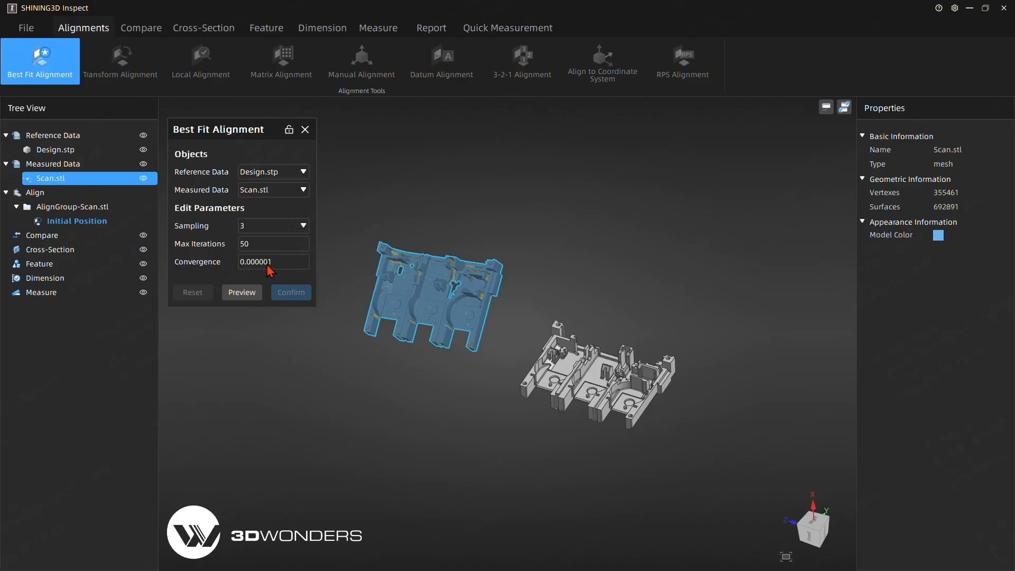
left_click(242, 292)
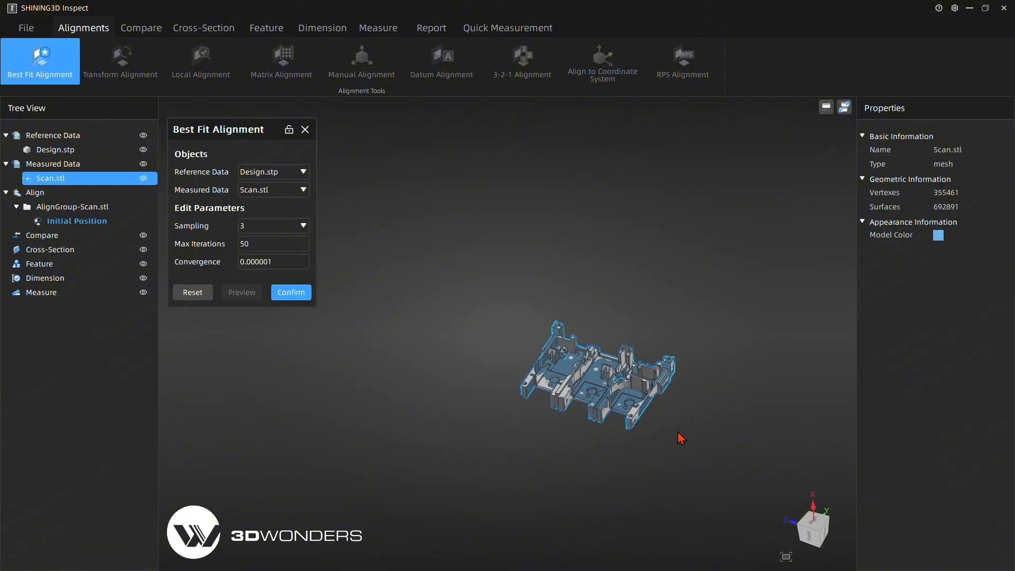
scroll(677, 433, "up", 3)
scroll(667, 435, "down", 3)
scroll(673, 437, "up", 1)
middle_click_drag(716, 437, 594, 374)
scroll(574, 345, "up", 5)
middle_click_drag(514, 407, 512, 463)
left_click(291, 292)
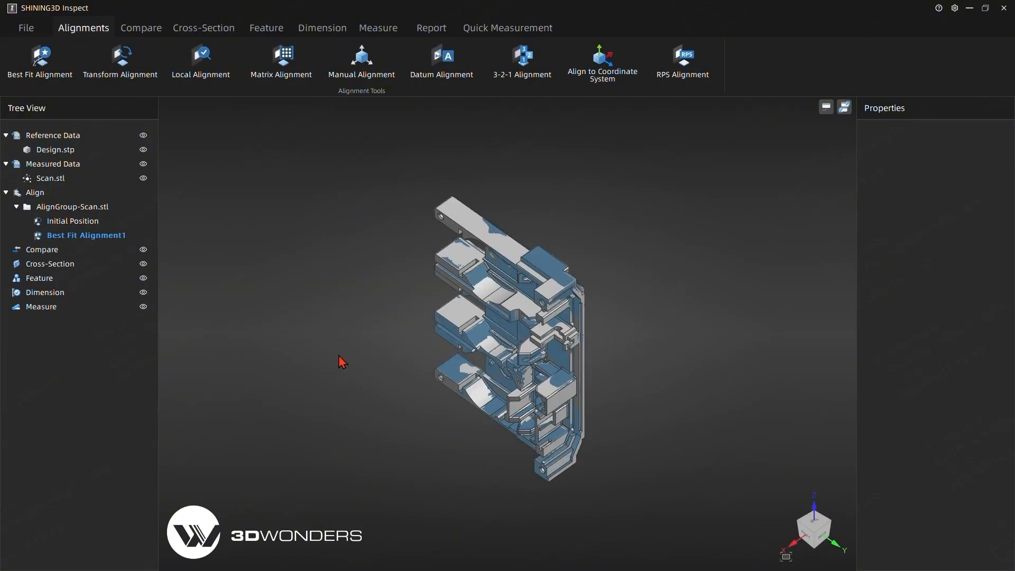
left_click_drag(340, 360, 537, 226)
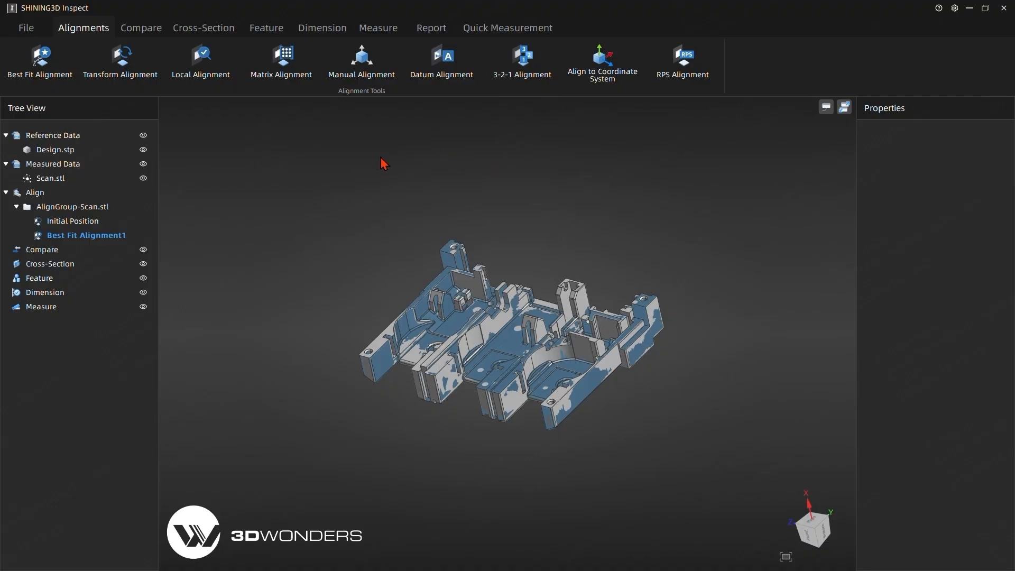
- Use CAD Auto Create to make reference planes with extracted measured features on the part's bottom, long side and short end faces
left_click(266, 29)
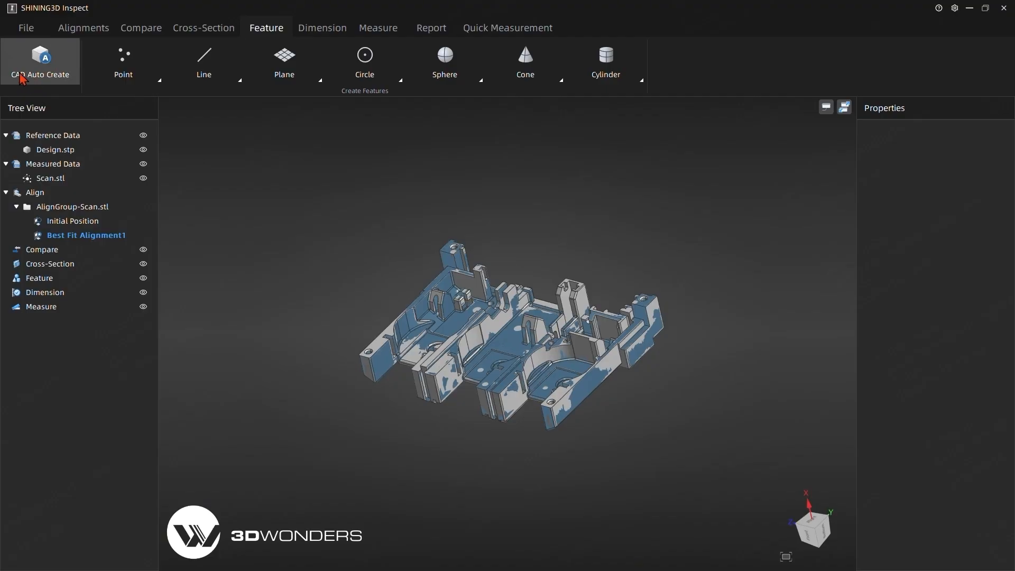
left_click(51, 62)
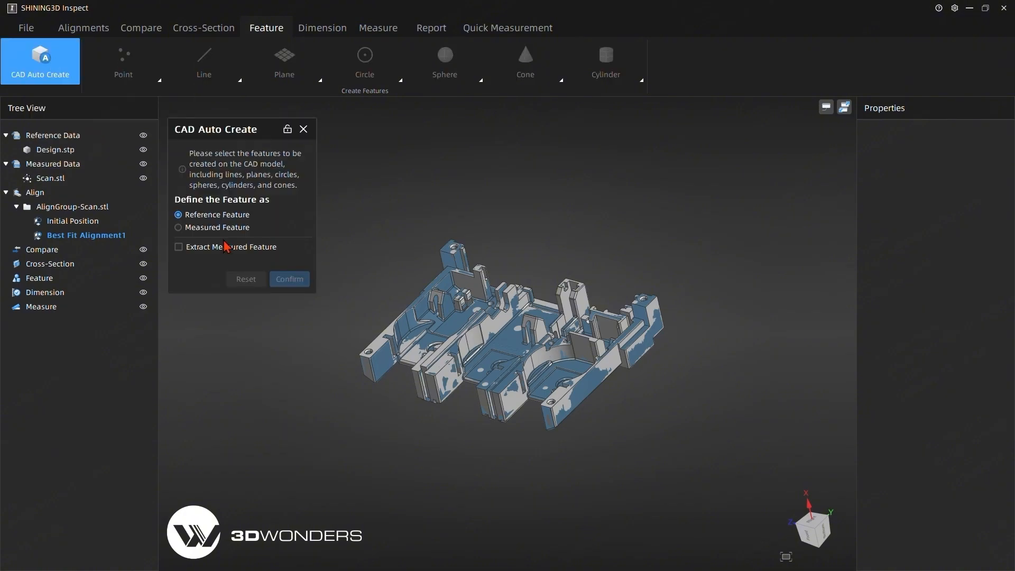
left_click(179, 247)
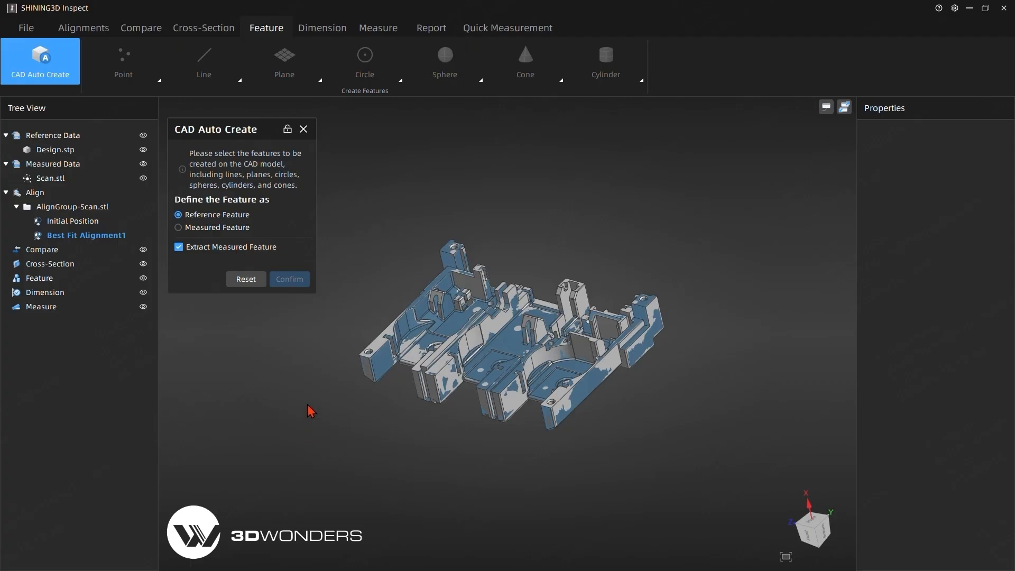
right_click_drag(670, 423, 415, 324)
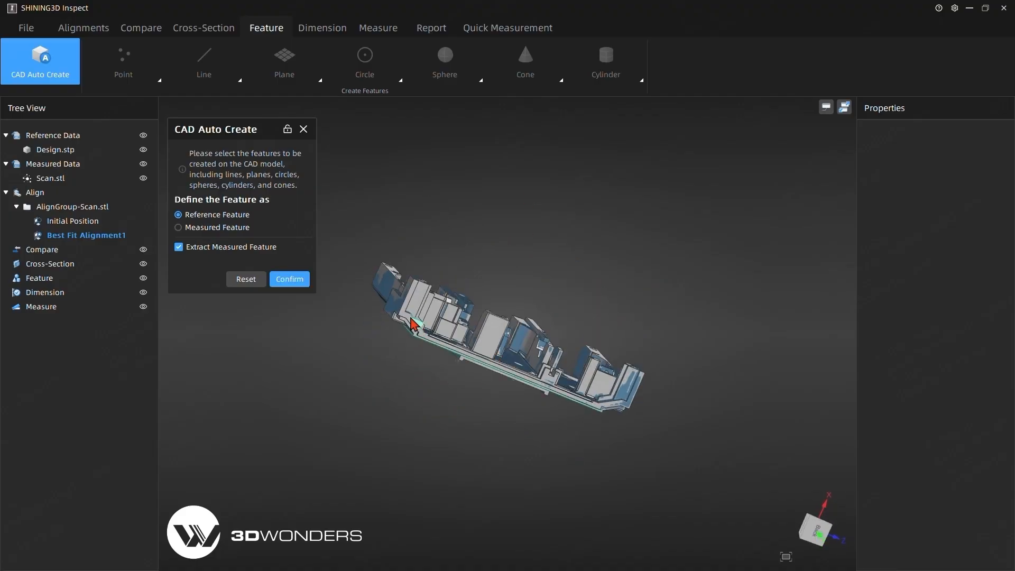
scroll(411, 324, "up", 2)
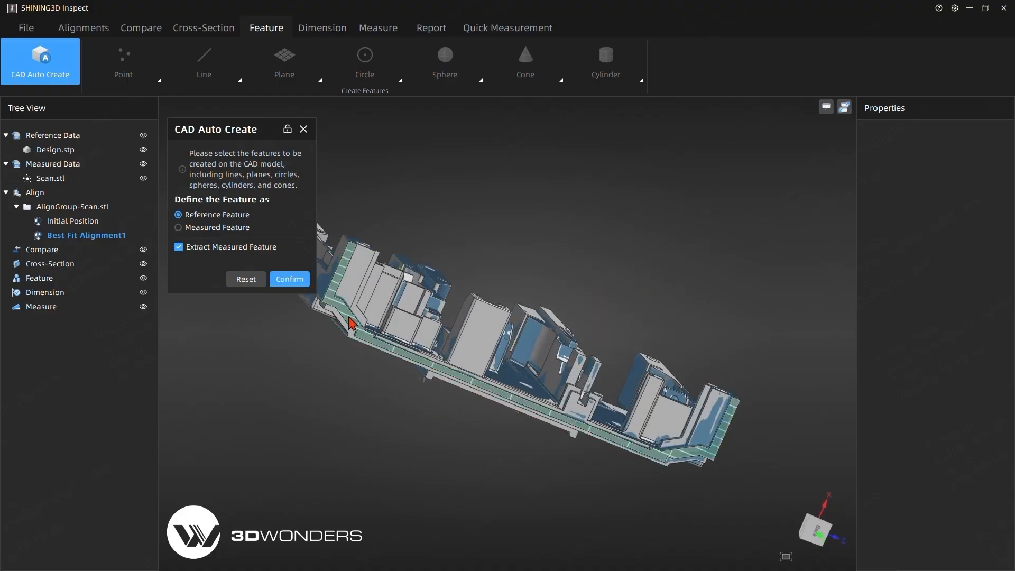
right_click_drag(415, 447, 526, 465)
left_click(551, 409)
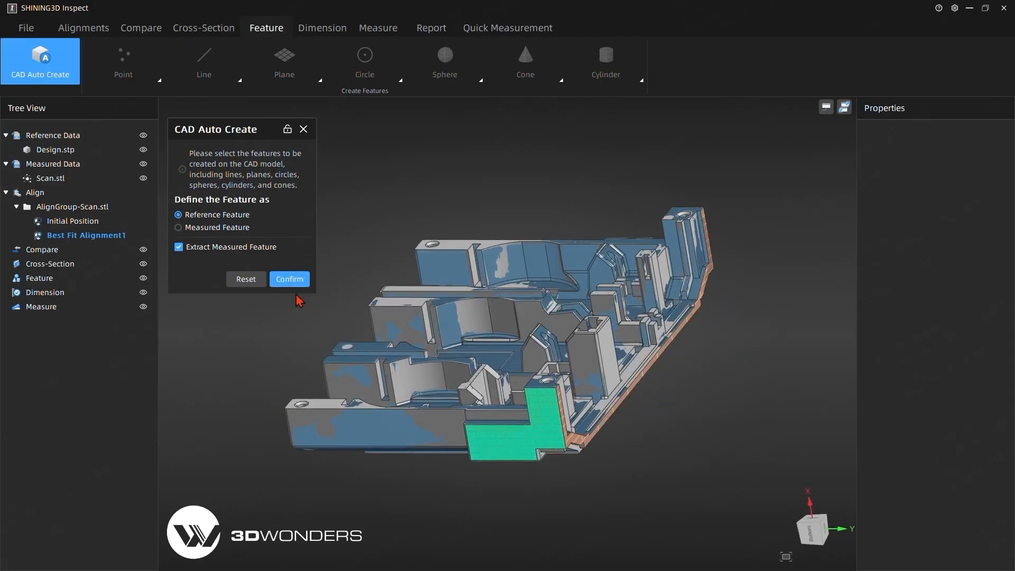
left_click(291, 280)
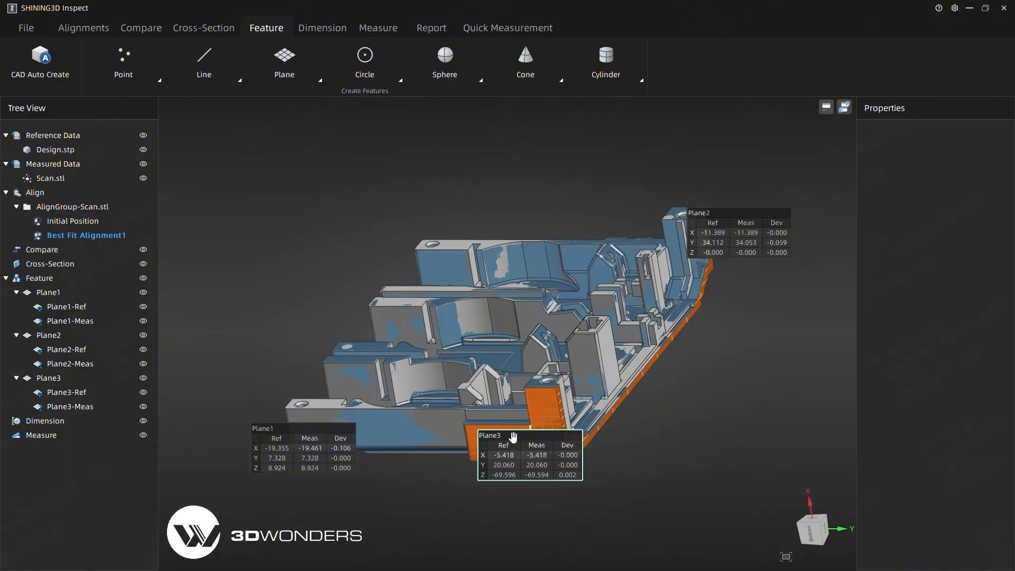
- Set Plane1 on the part's bottom face as datum X
scroll(608, 468, "up", 5)
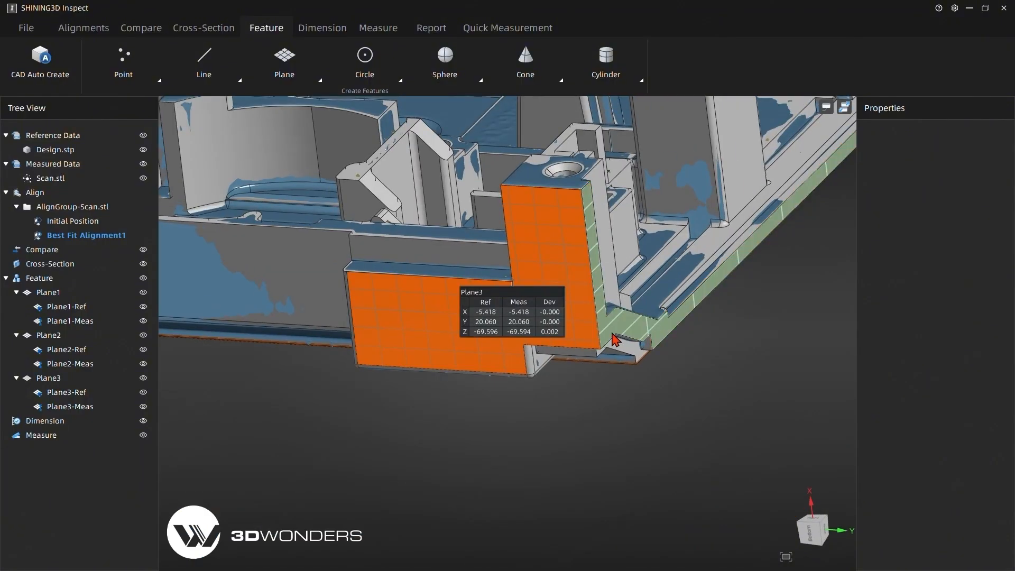
scroll(614, 338, "down", 5)
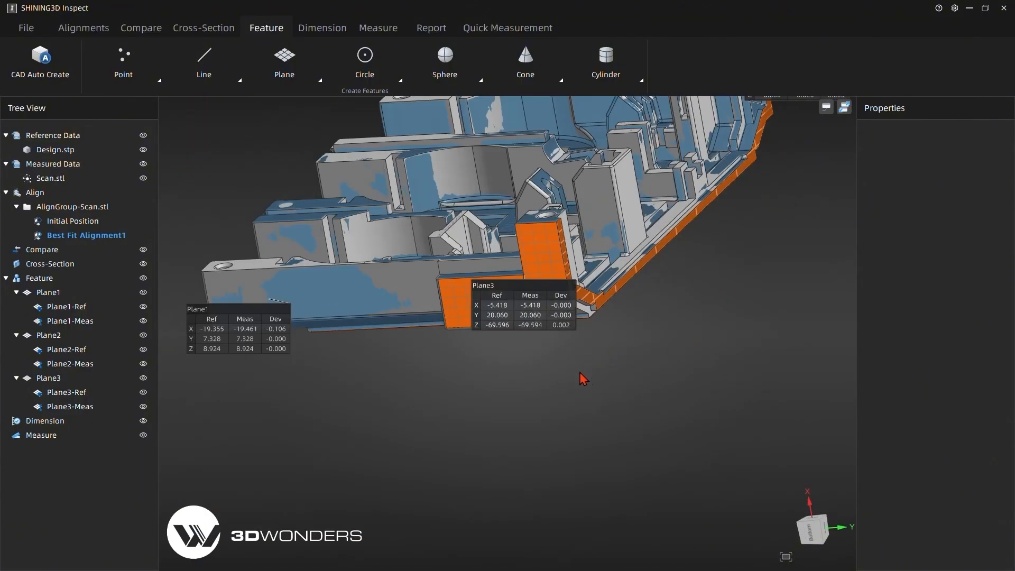
left_click_drag(649, 460, 483, 229)
middle_click_drag(525, 398, 521, 568)
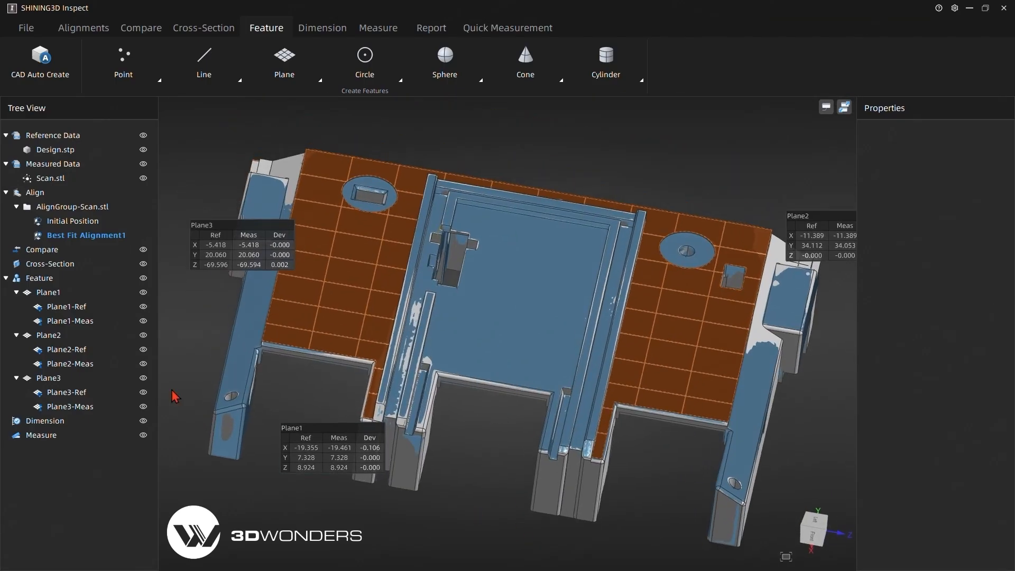
left_click(53, 296)
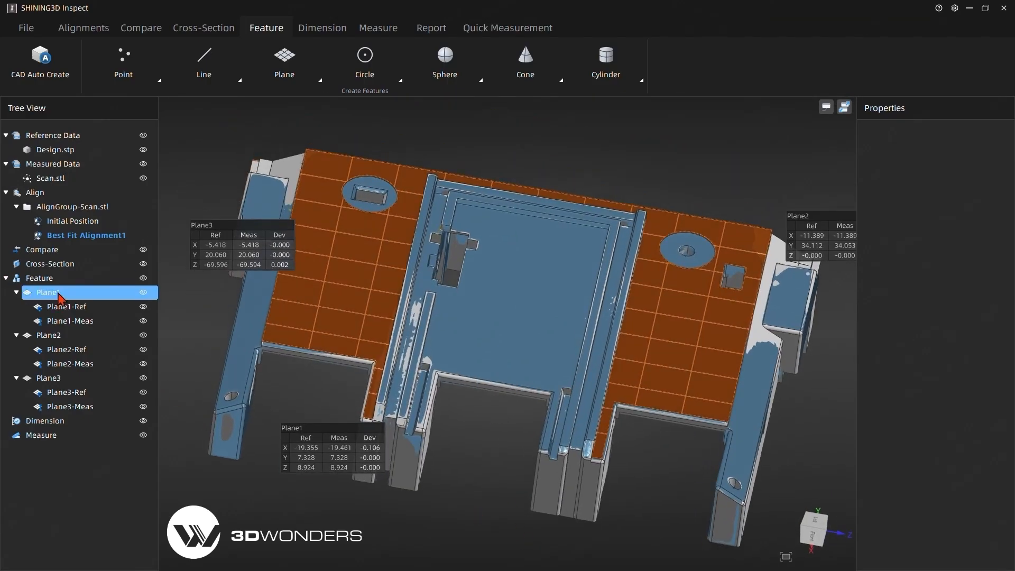
right_click(60, 299)
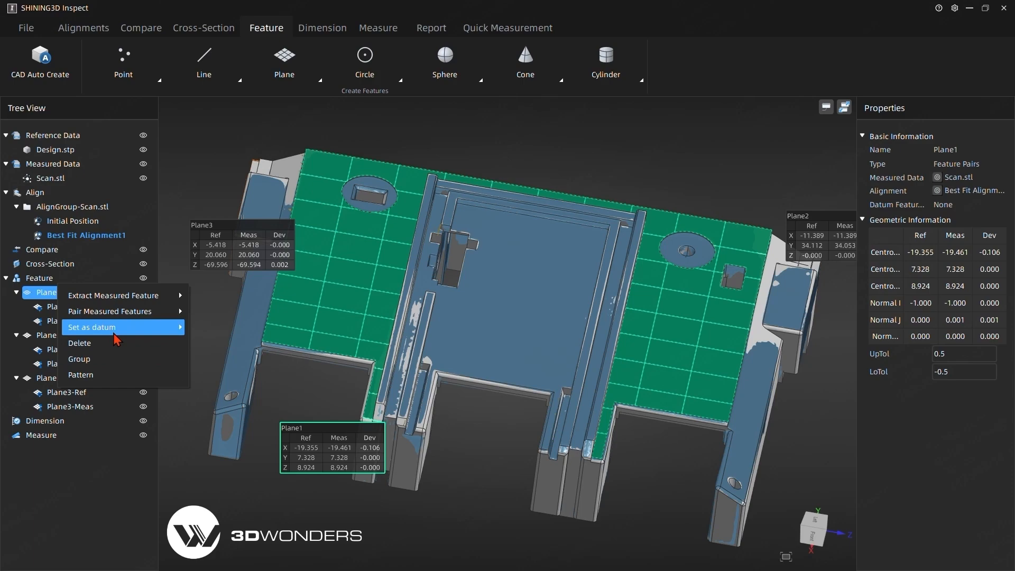
mouse_move(113, 333)
scroll(227, 389, "down", 4)
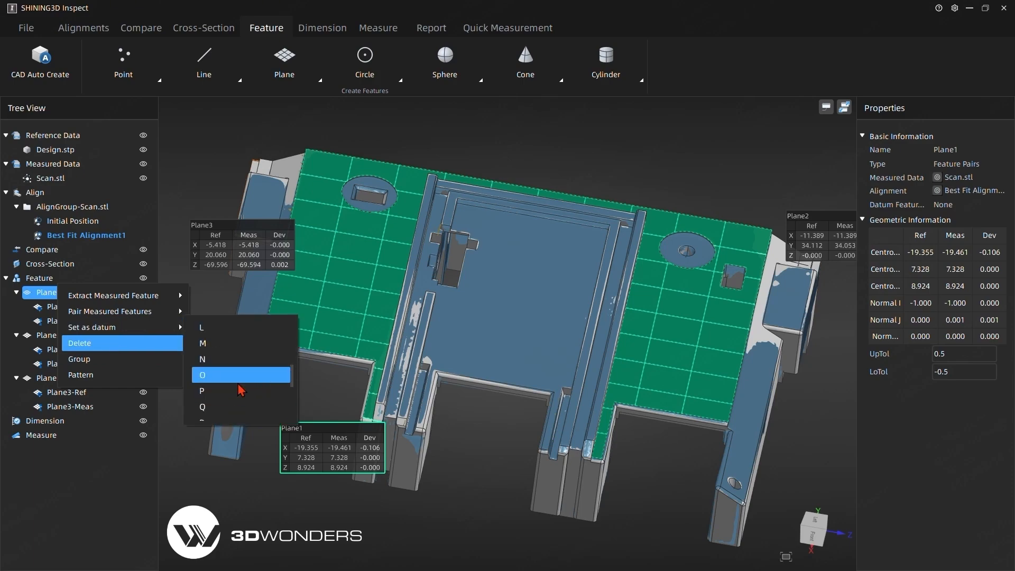
scroll(227, 399, "down", 3)
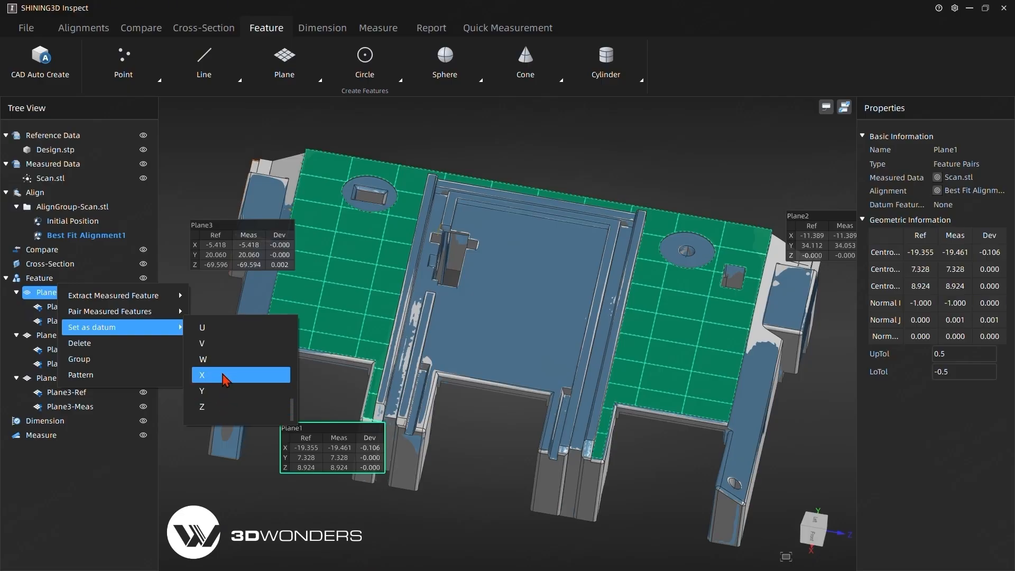
left_click(226, 377)
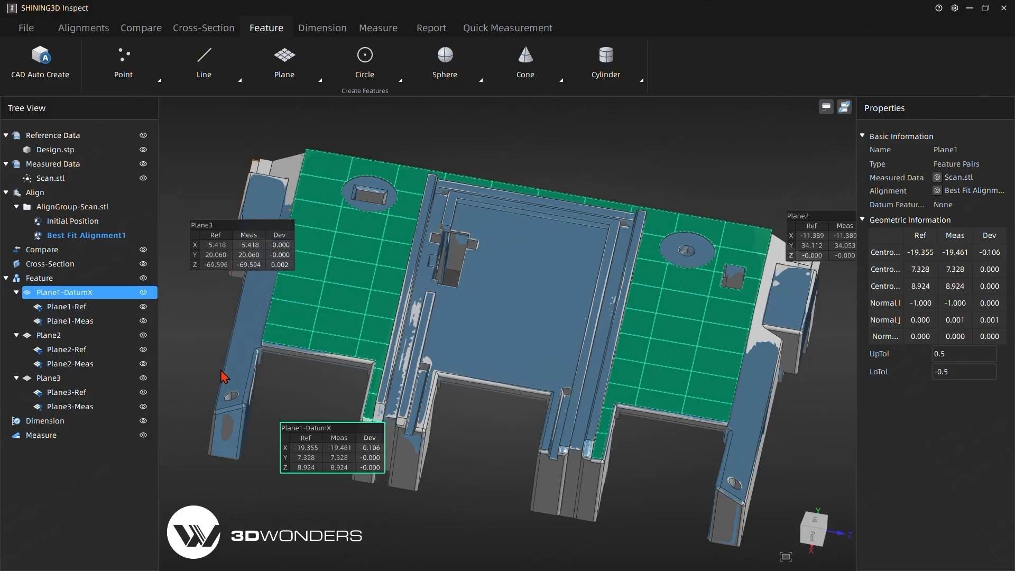
- Set Plane2 on the part's long side face as datum Y
left_click(63, 338)
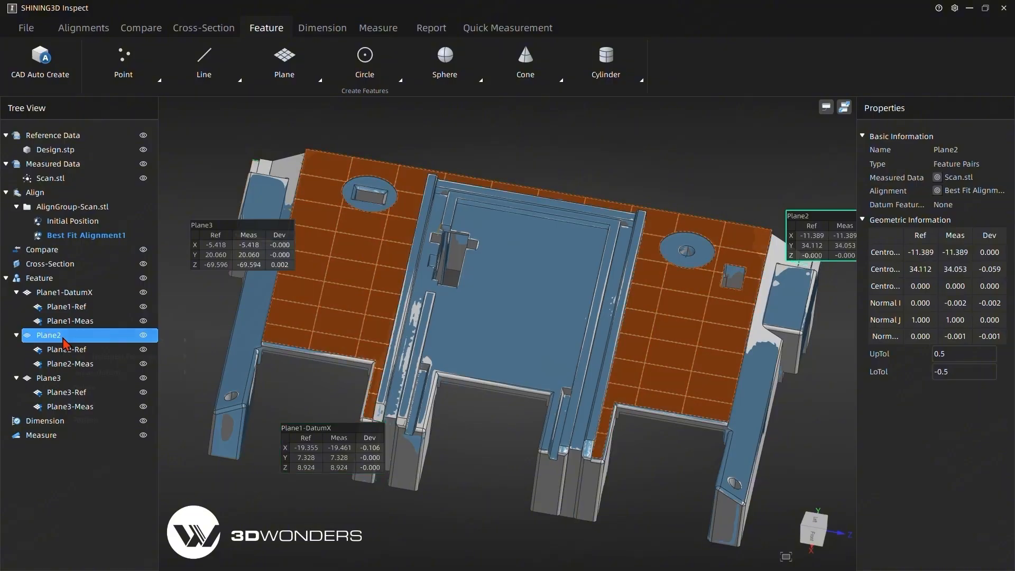
right_click(64, 339)
mouse_move(109, 373)
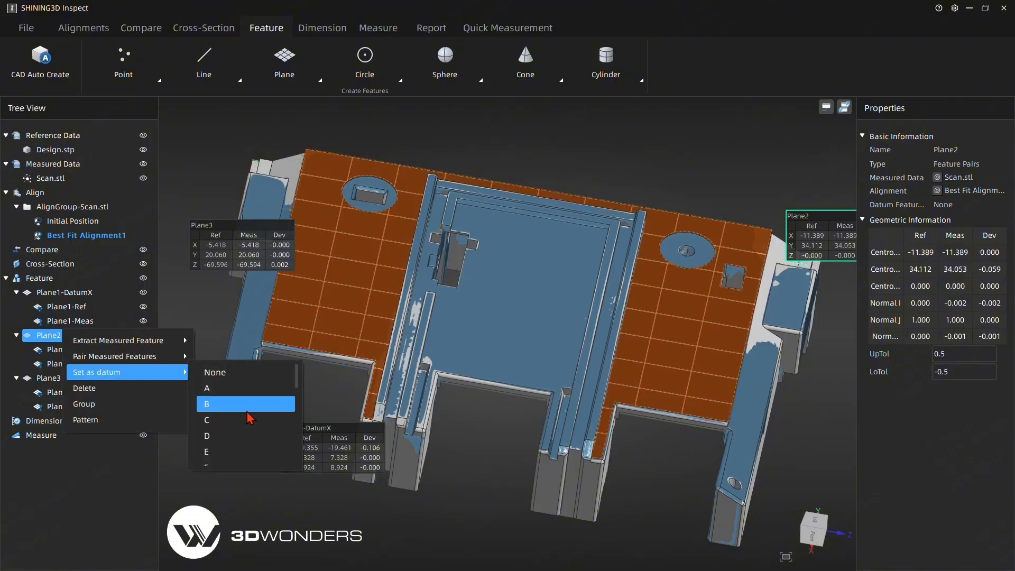
scroll(229, 432, "down", 5)
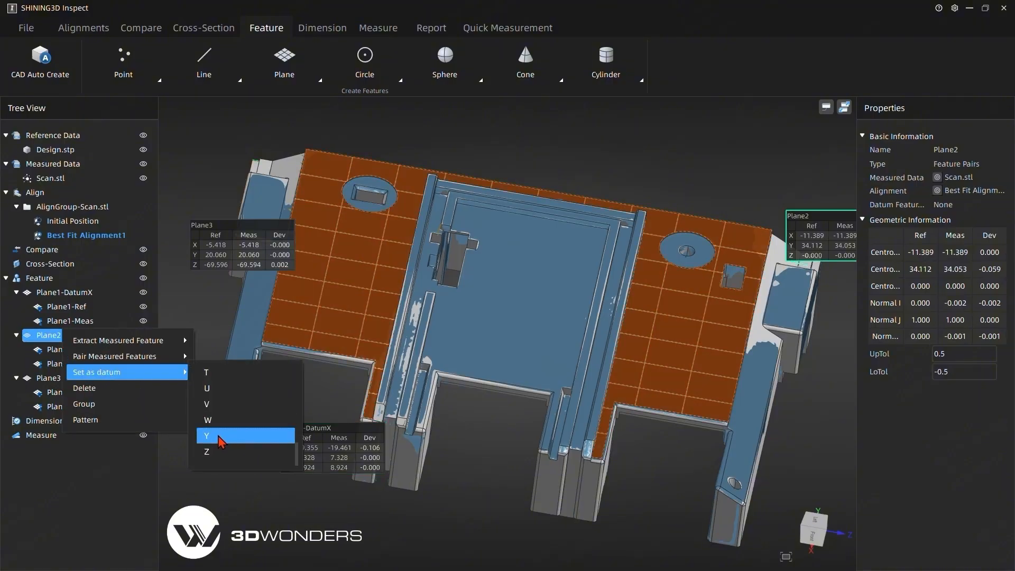
left_click(227, 436)
- Set Plane3 on the part's short end face as datum Z
right_click(64, 378)
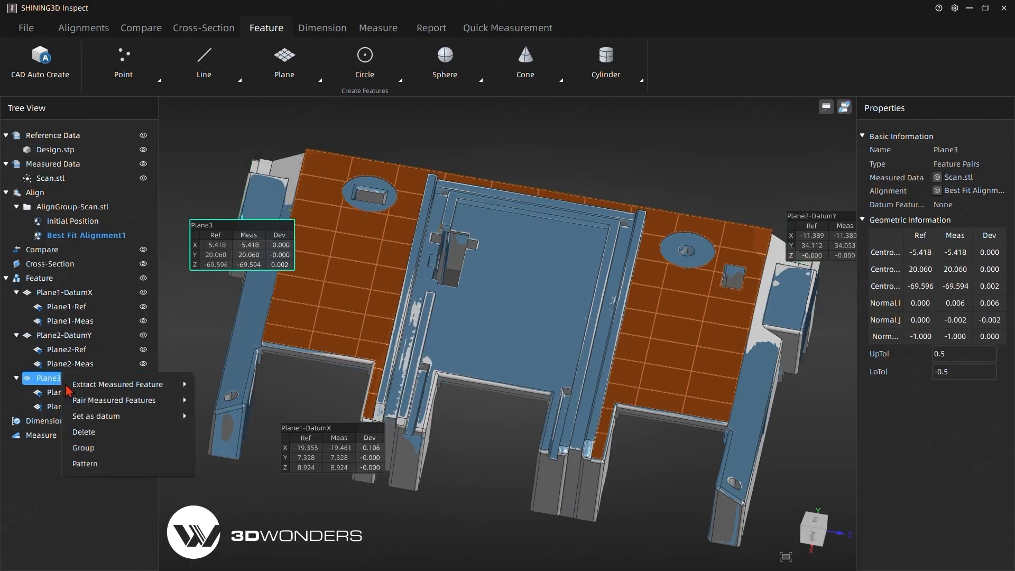
mouse_move(124, 416)
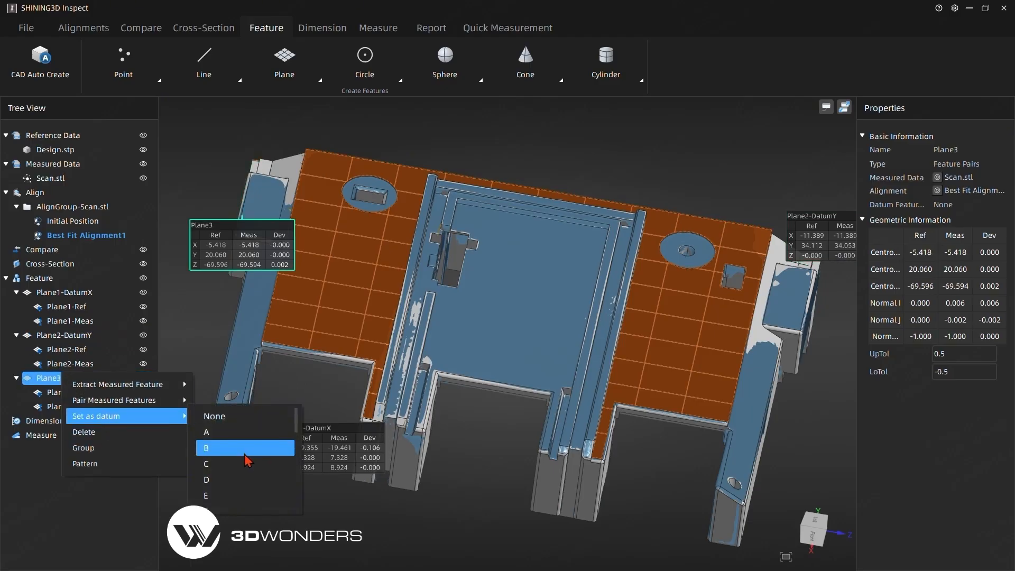
scroll(220, 476, "down", 5)
left_click(217, 497)
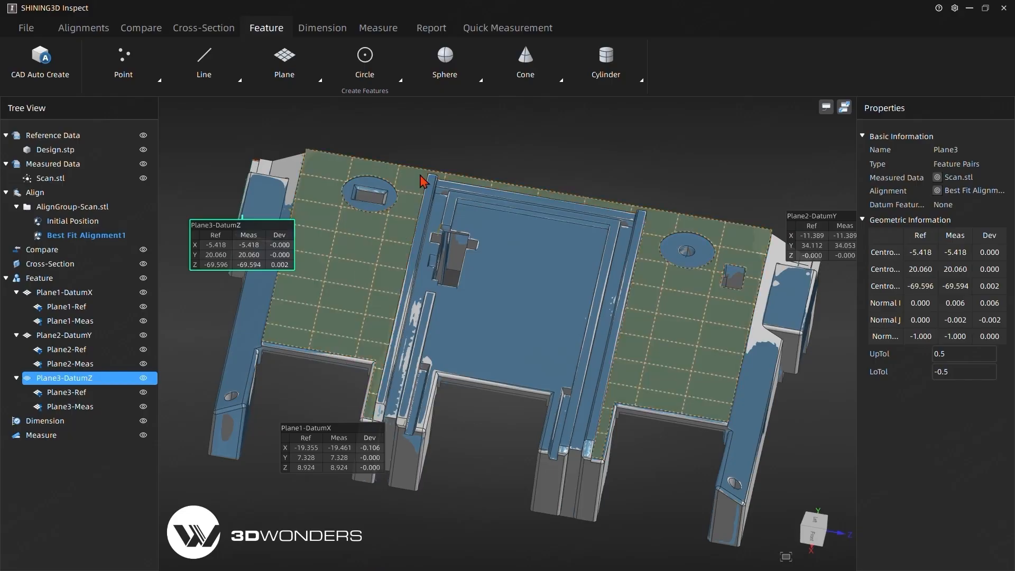
- Move the Plane2 and Plane3 annotation labels clear of the part, with Plane2 up beside it and Plane3 above its end face
middle_click_drag(421, 177, 374, 254)
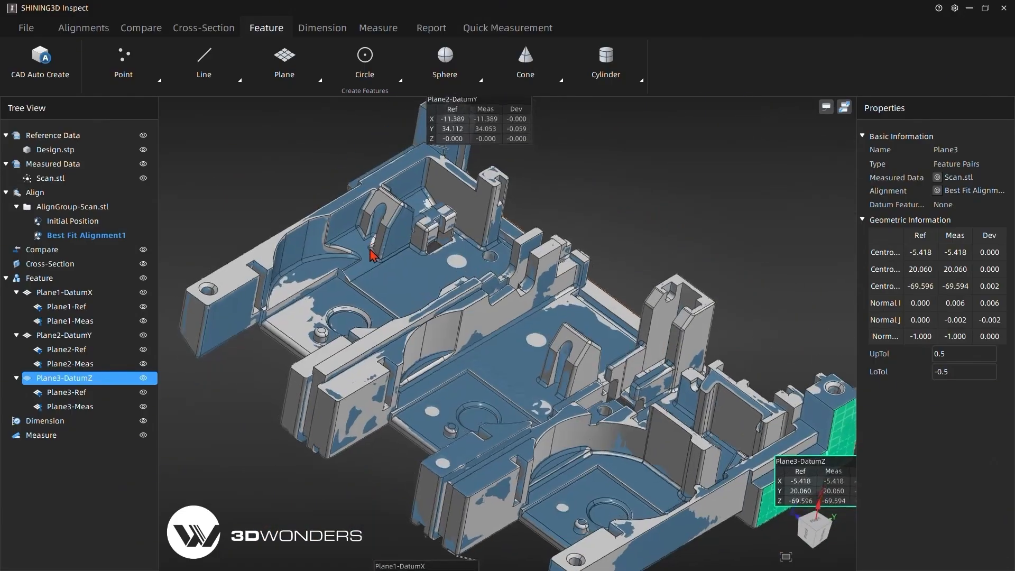
scroll(529, 175, "down", 4)
middle_click_drag(516, 183, 528, 220)
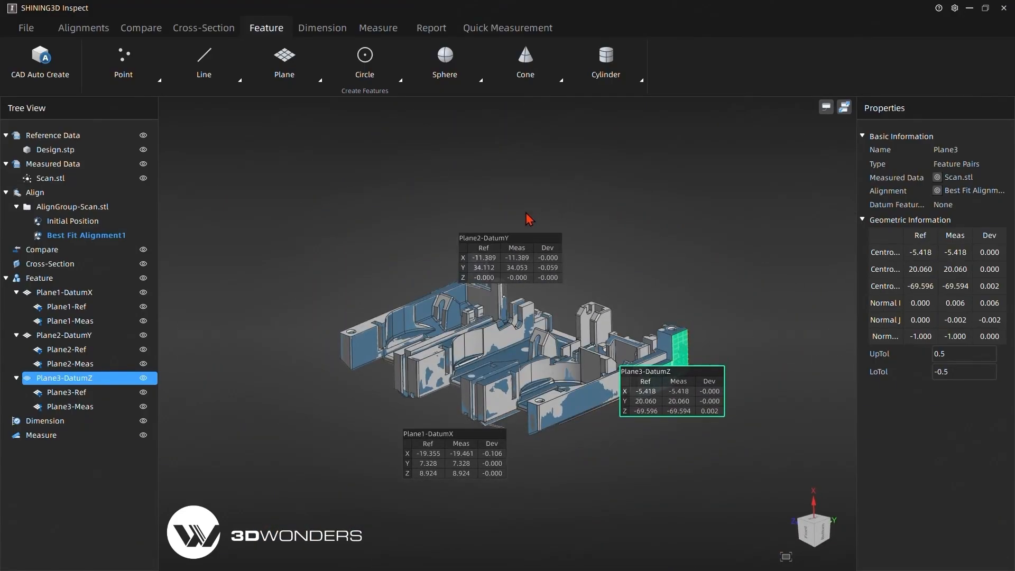
left_click(516, 247)
left_click_drag(515, 247, 366, 169)
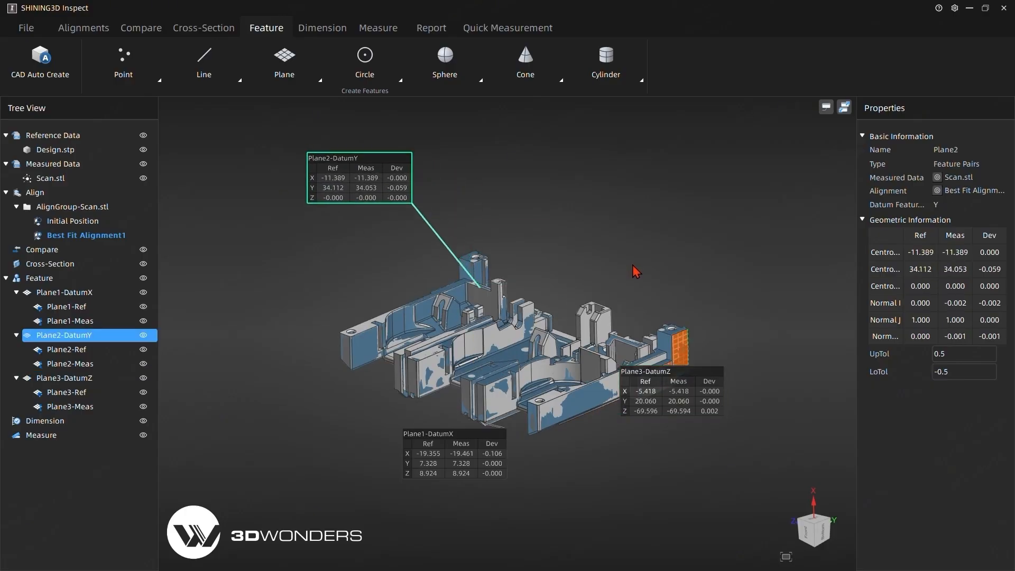
left_click(236, 290)
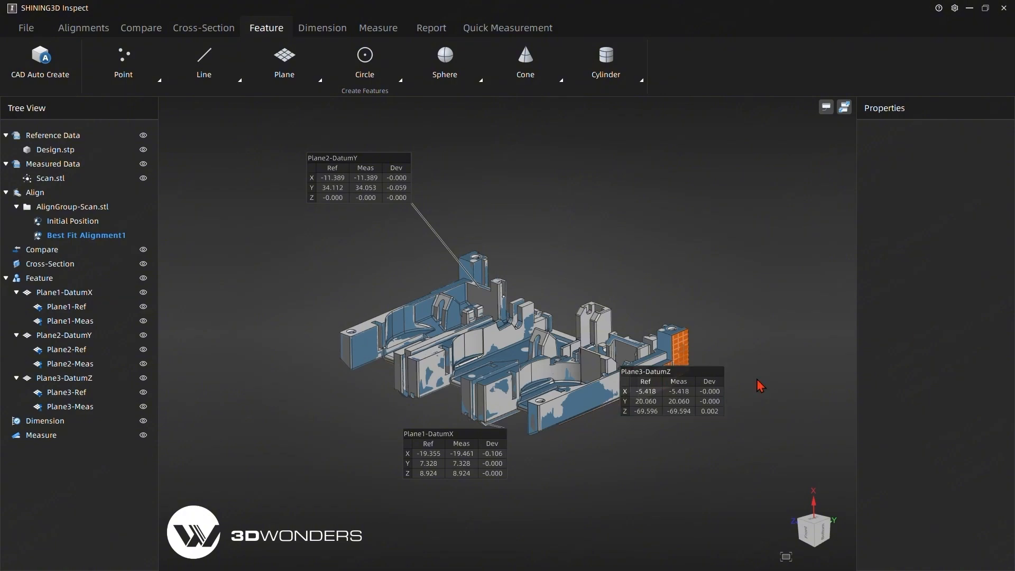
left_click_drag(651, 398, 688, 229)
- Group the three datum planes Plane1, Plane2 and Plane3 together
left_click(64, 293)
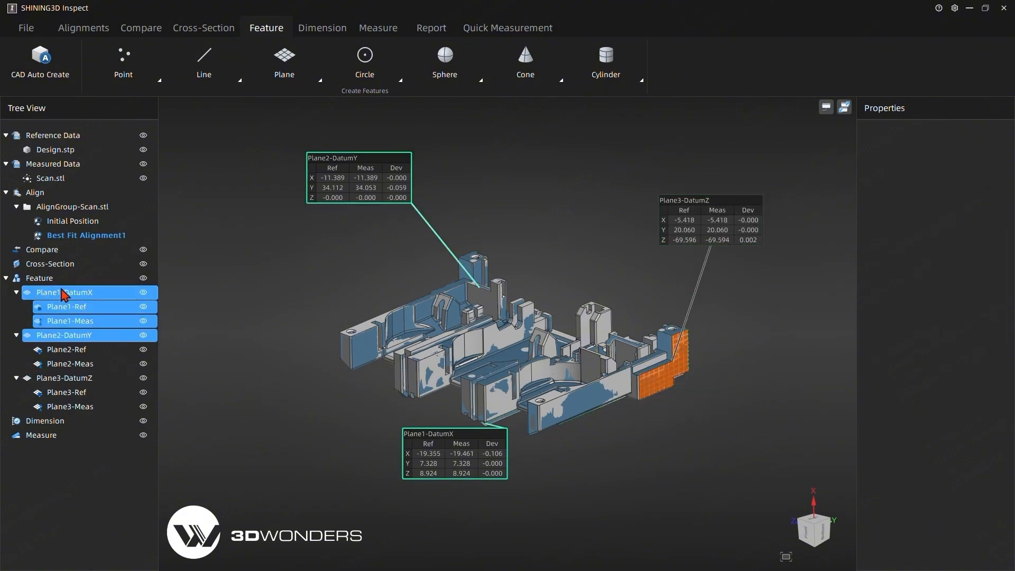
left_click(49, 336, "ctrl")
left_click(54, 379, "ctrl")
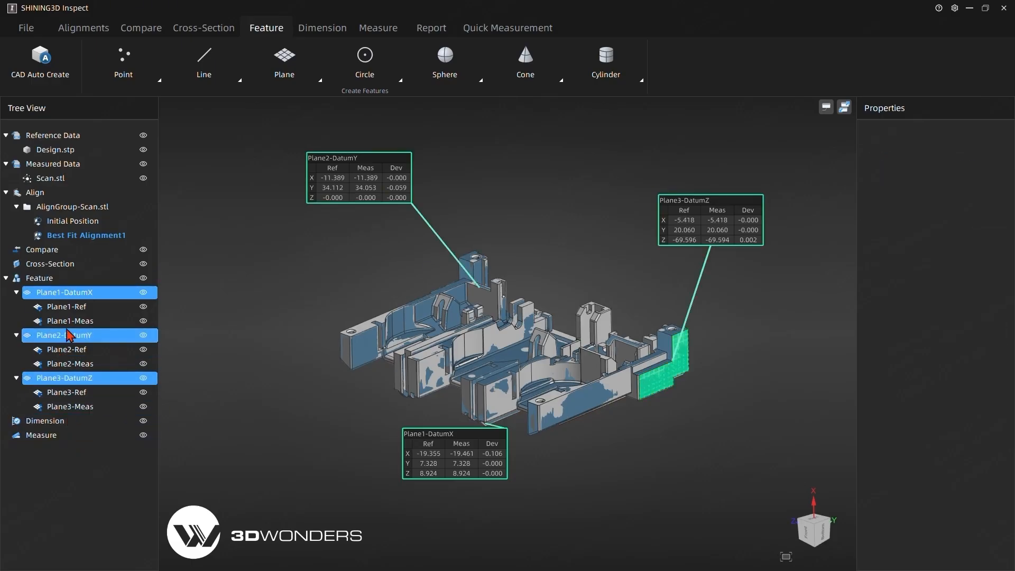
right_click(76, 301)
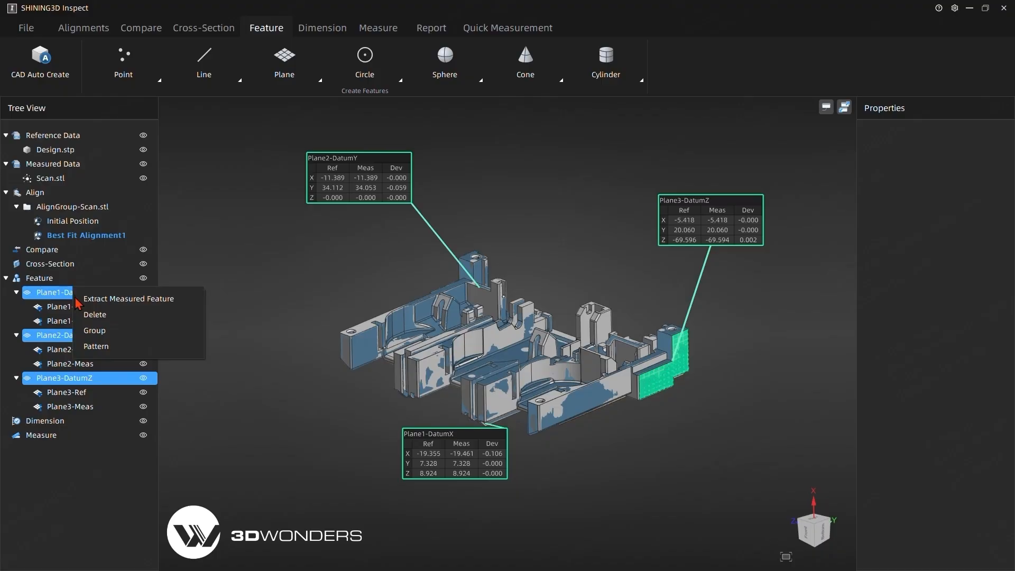
left_click(102, 330)
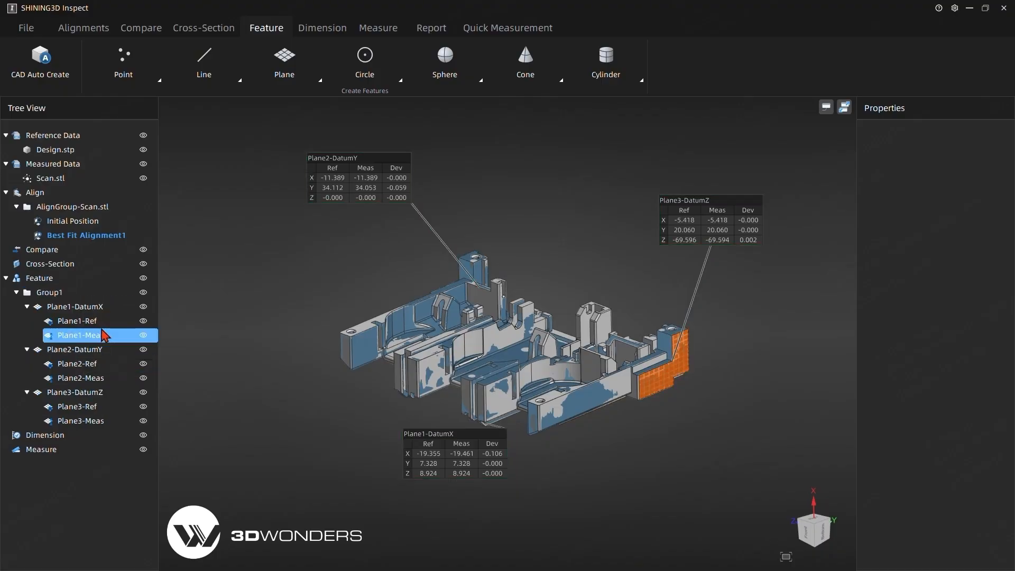
- Rename the group of datum planes as Planesforalignment and hide the collapsed group
left_click(57, 297)
left_click(57, 302)
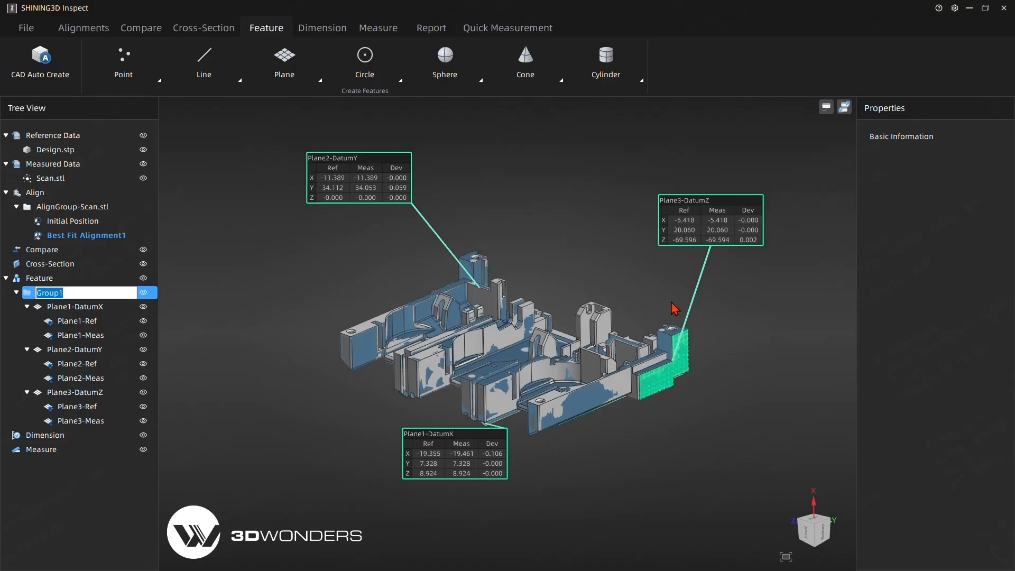
type("Planesforalignment")
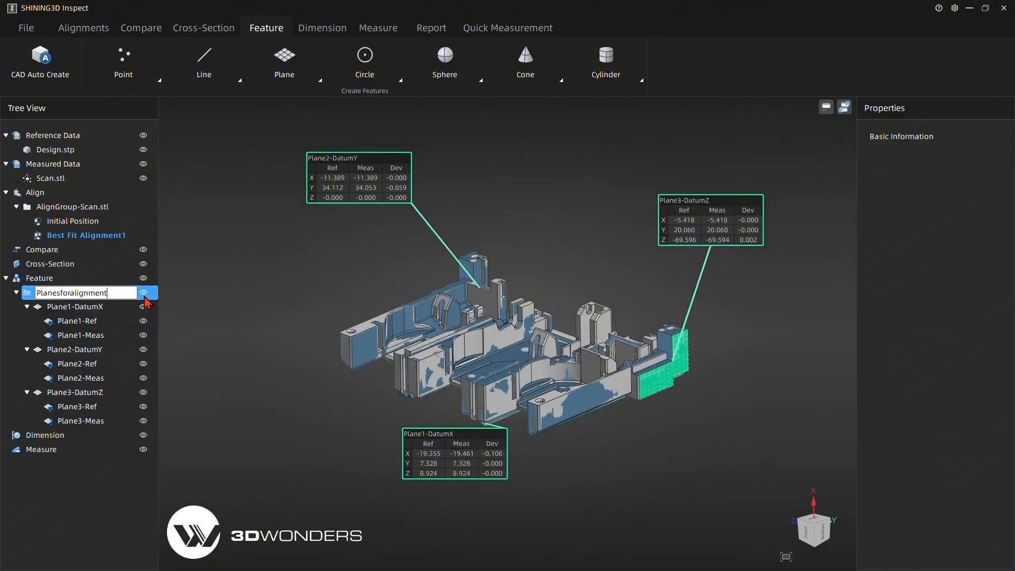
left_click(259, 382)
left_click(17, 293)
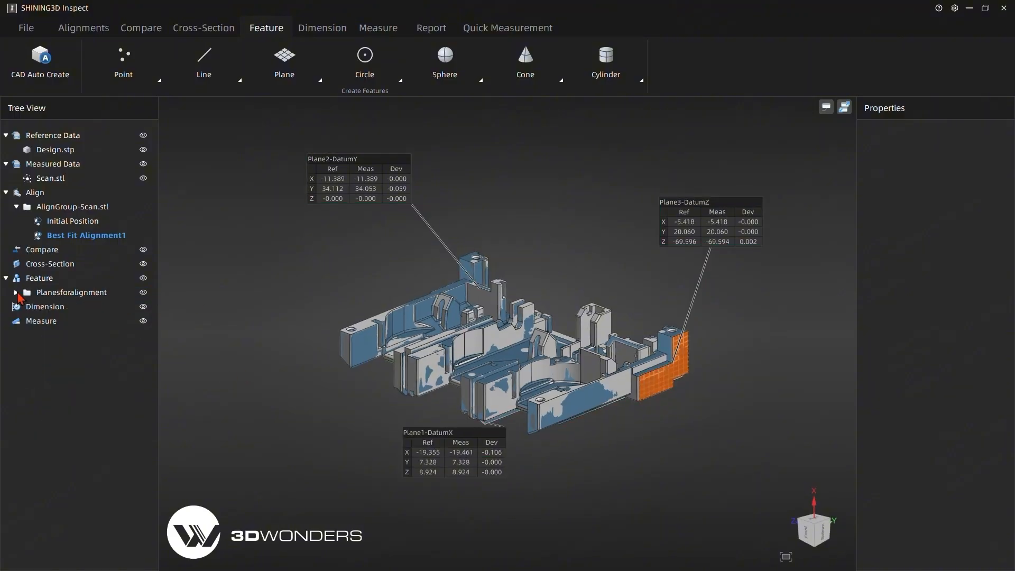
left_click(143, 293)
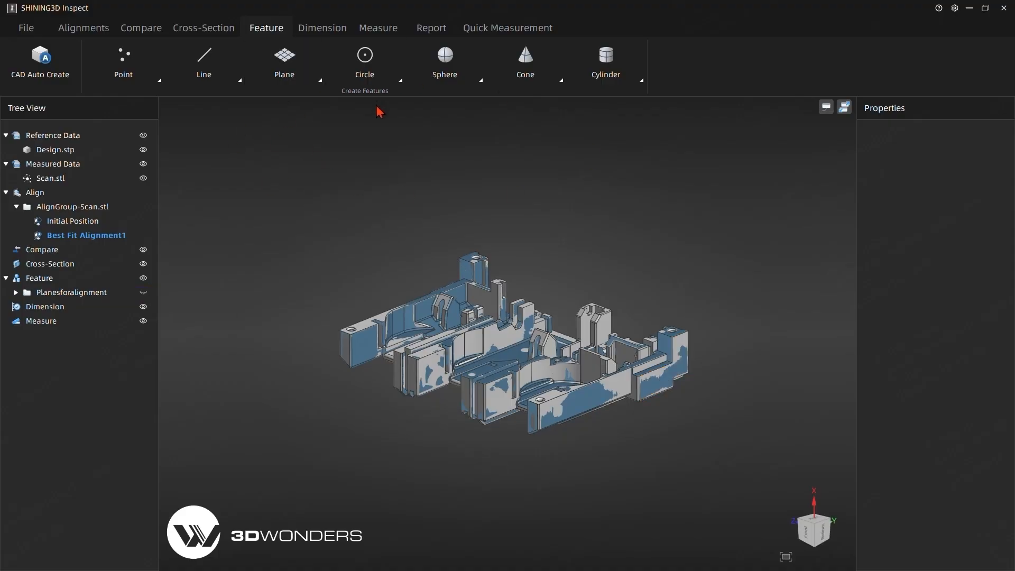
- Align Scan.stl with a Datum Alignment using X, Y and Z as datums 1, 2 and 3, previewing it before accepting
left_click(106, 34)
left_click(455, 69)
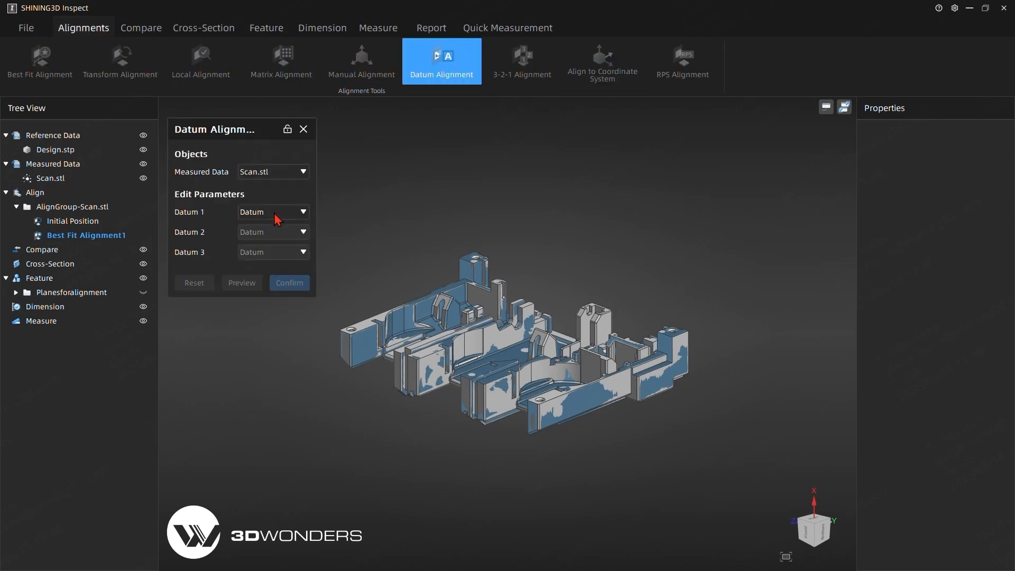
left_click(273, 215)
left_click(270, 233)
left_click(272, 231)
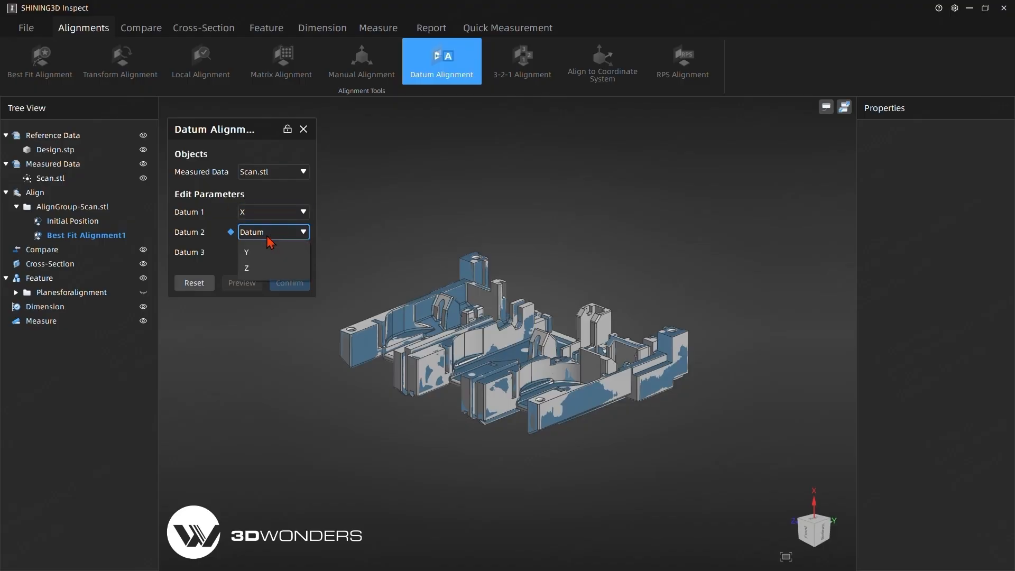
left_click(263, 252)
left_click(262, 258)
left_click(260, 277)
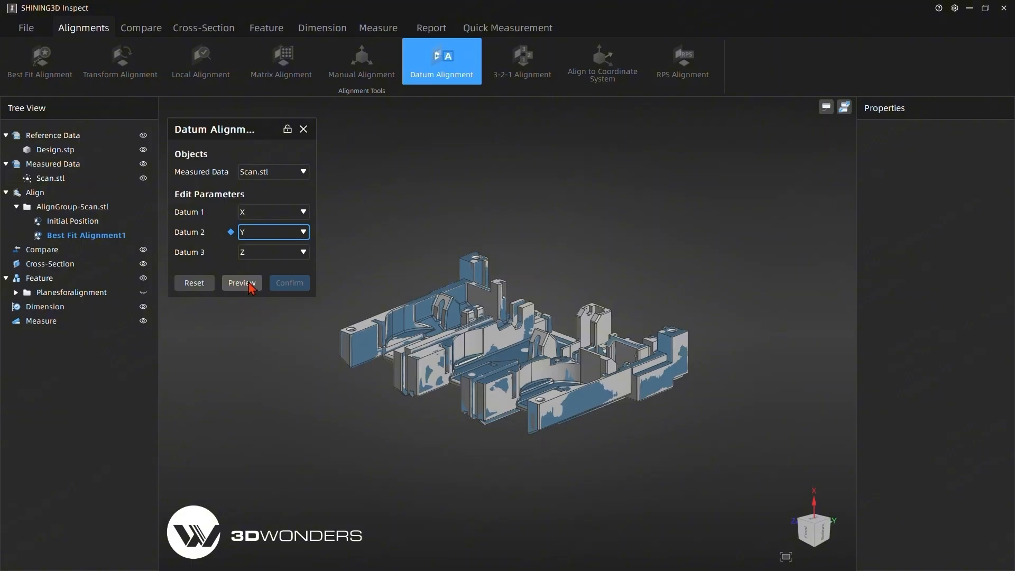
left_click(249, 287)
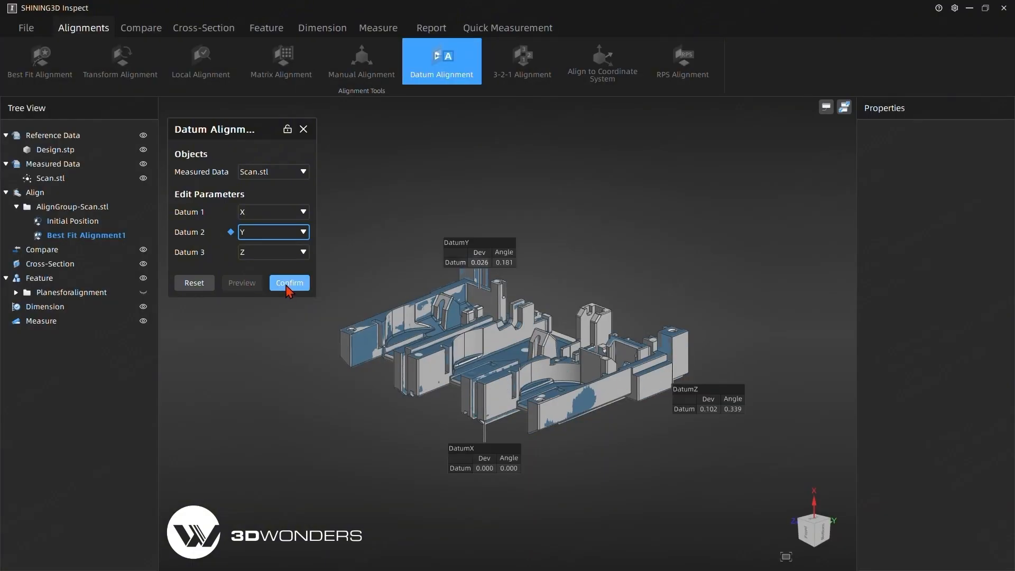
left_click(288, 286)
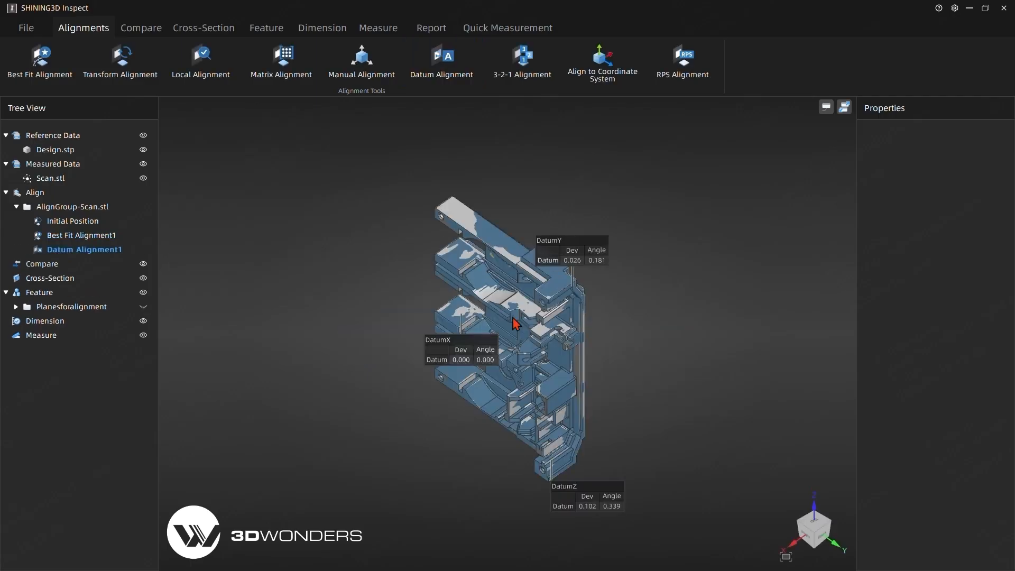
- Spread the DatumX, DatumY and DatumZ deviation labels away from the part while inspecting the datum alignment
middle_click_drag(515, 322, 619, 350)
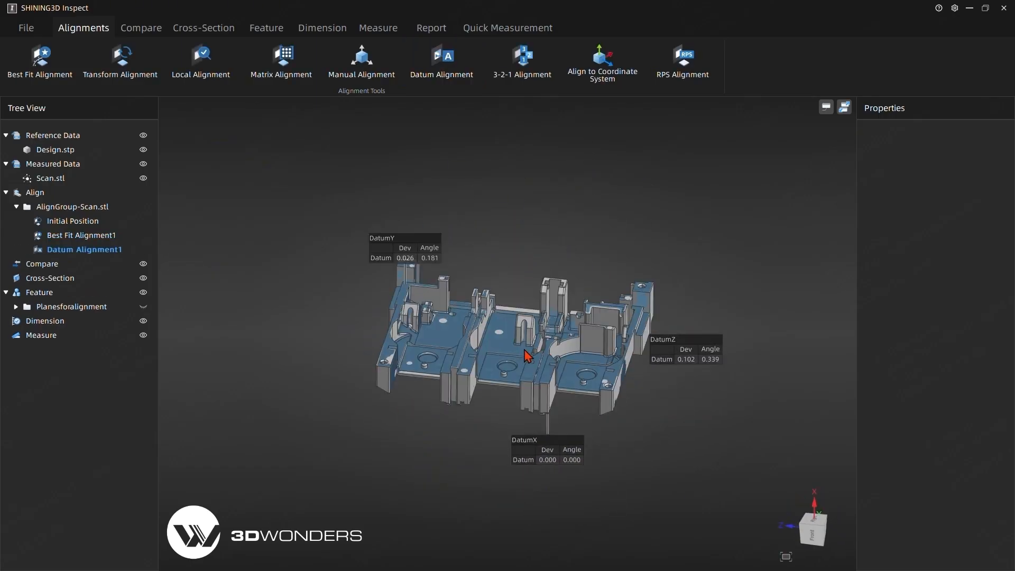
left_click_drag(524, 350, 468, 345)
left_click_drag(700, 352, 738, 299)
left_click_drag(459, 251, 394, 204)
left_click_drag(506, 422, 509, 430)
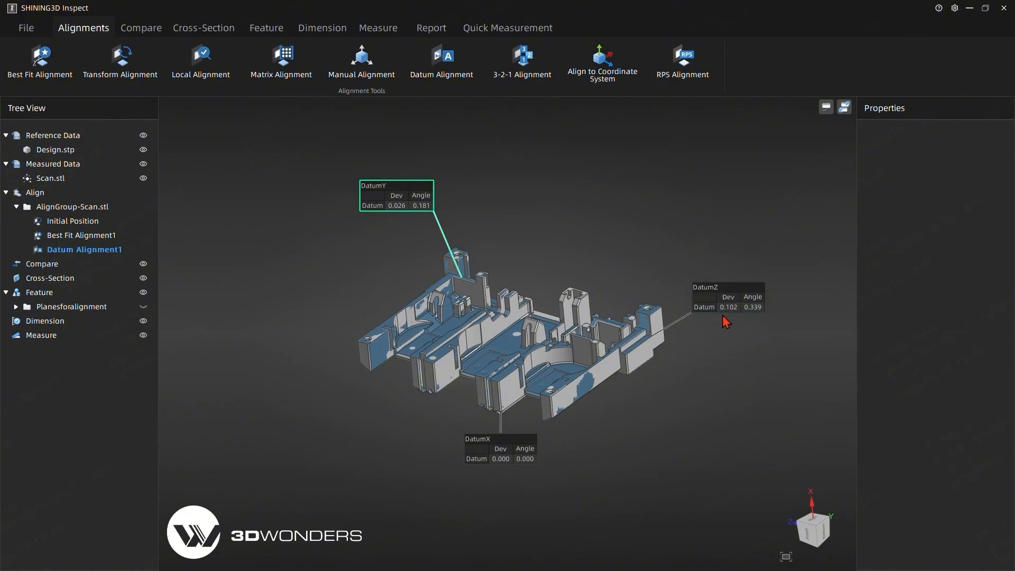
left_click_drag(490, 452, 437, 462)
- Hide the datum alignment's deviation labels and the Scan.stl mesh so only the CAD design is displayed
left_click(91, 253)
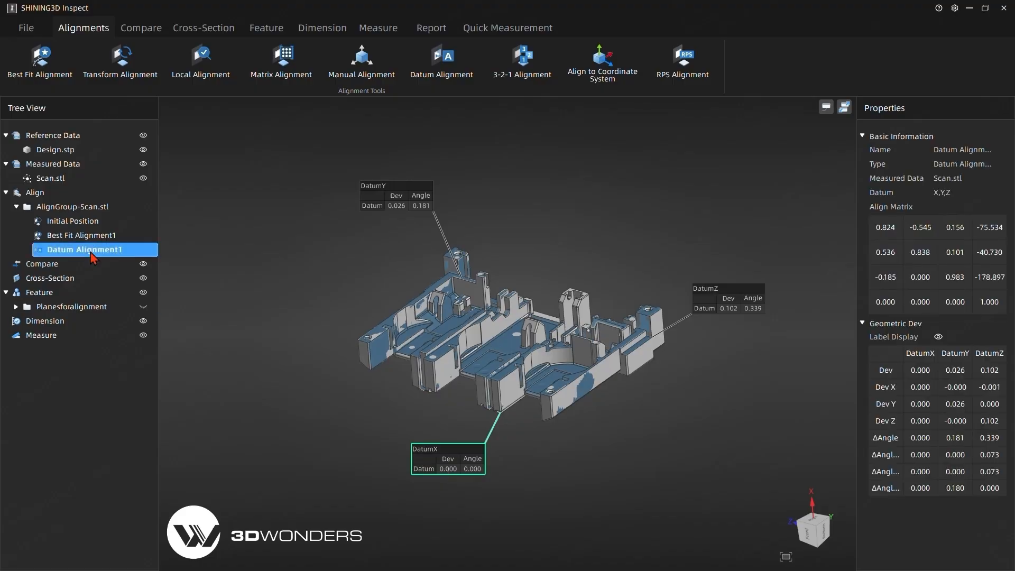
left_click_drag(69, 256, 70, 253)
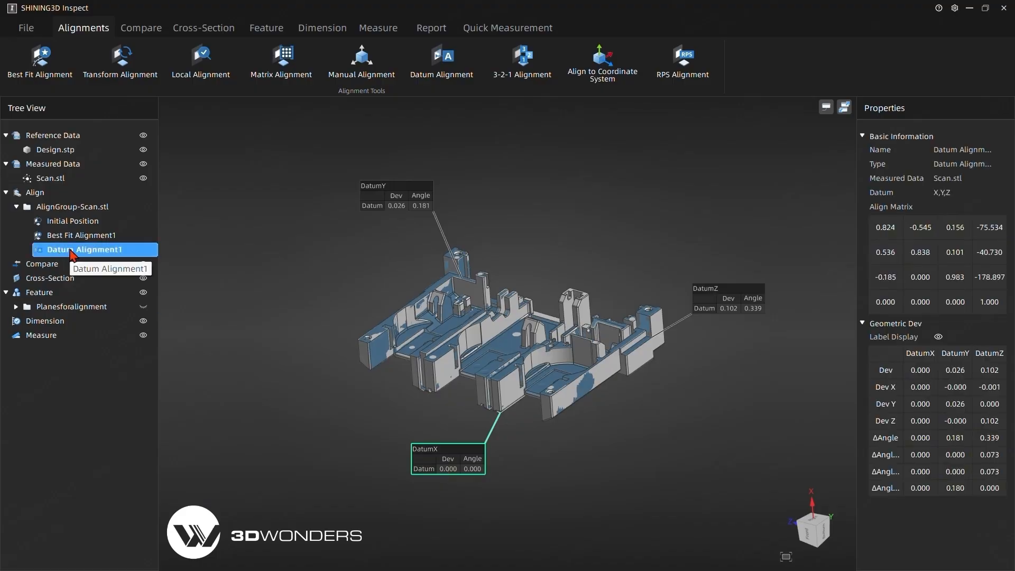
left_click(938, 337)
left_click(938, 338)
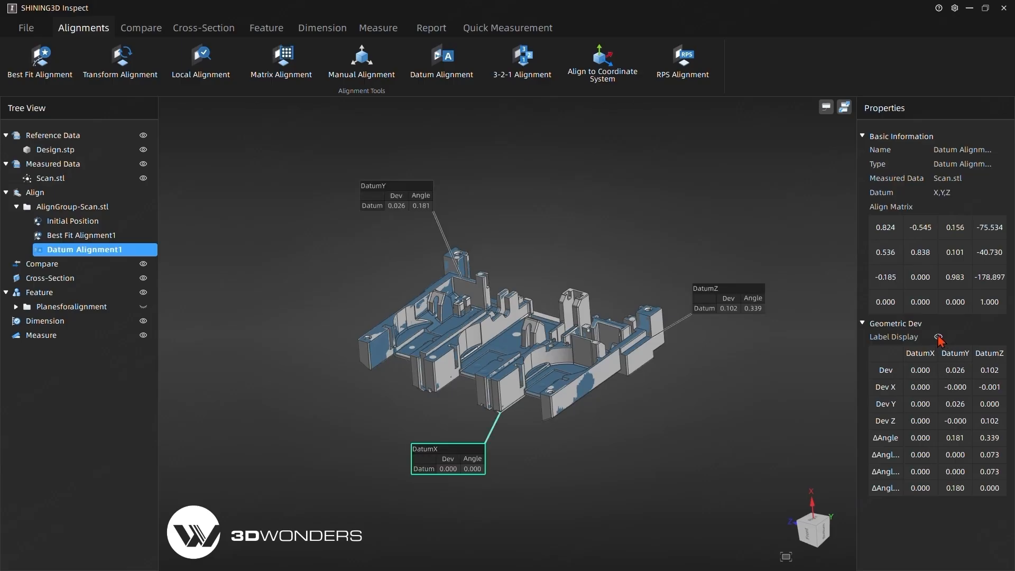
left_click(939, 338)
left_click_drag(115, 339, 116, 339)
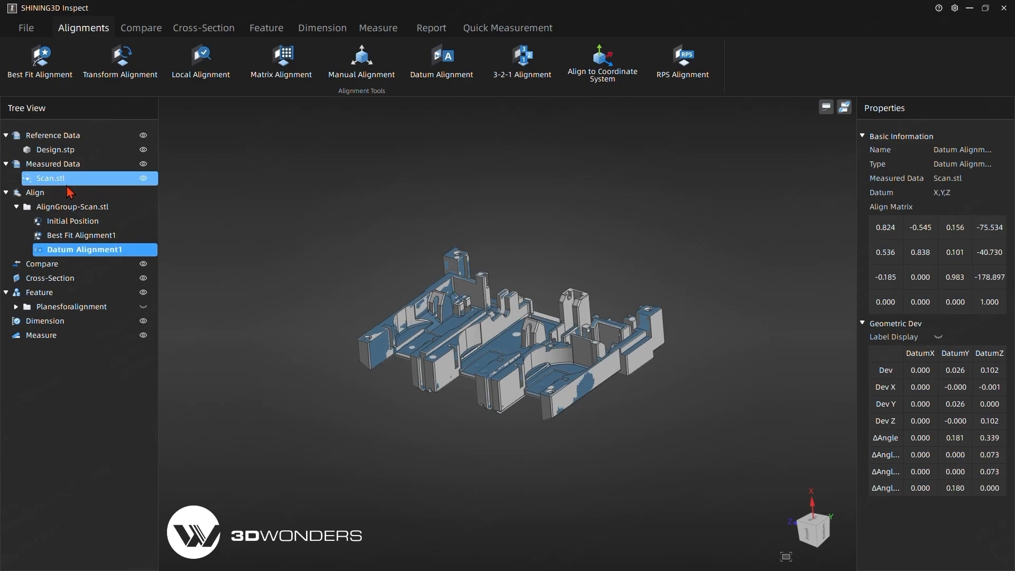
left_click(144, 178)
left_click(505, 210)
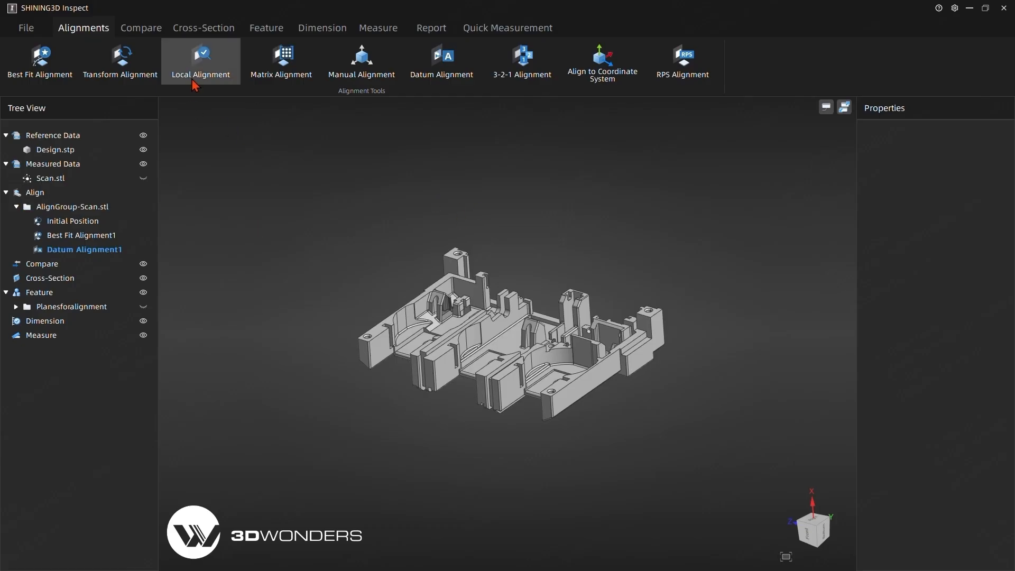
- Start a 3D Compare of Scan.stl against Design.stp with the datum alignment as the aligned object
left_click(132, 27)
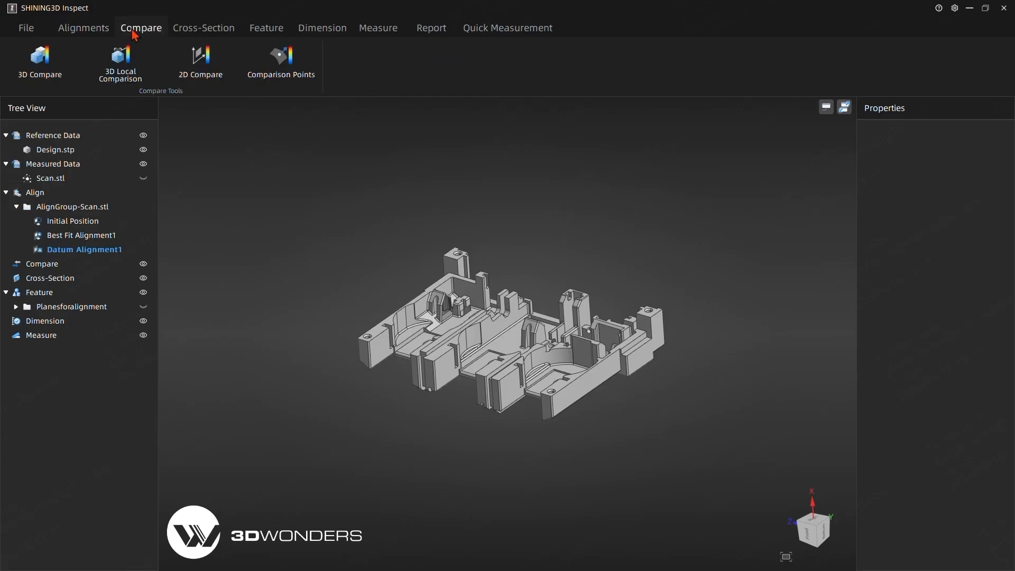
left_click(52, 74)
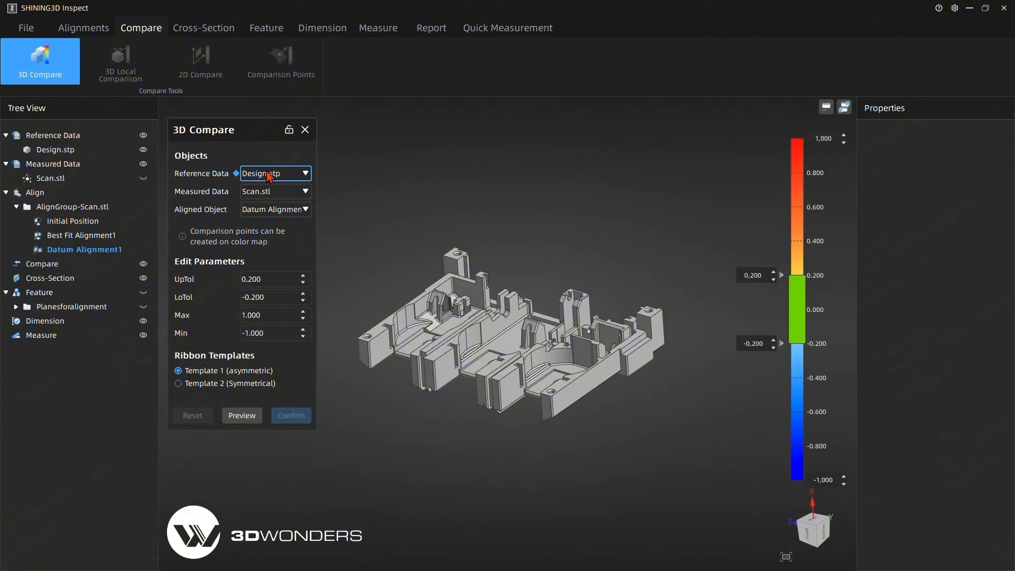
left_click(303, 212)
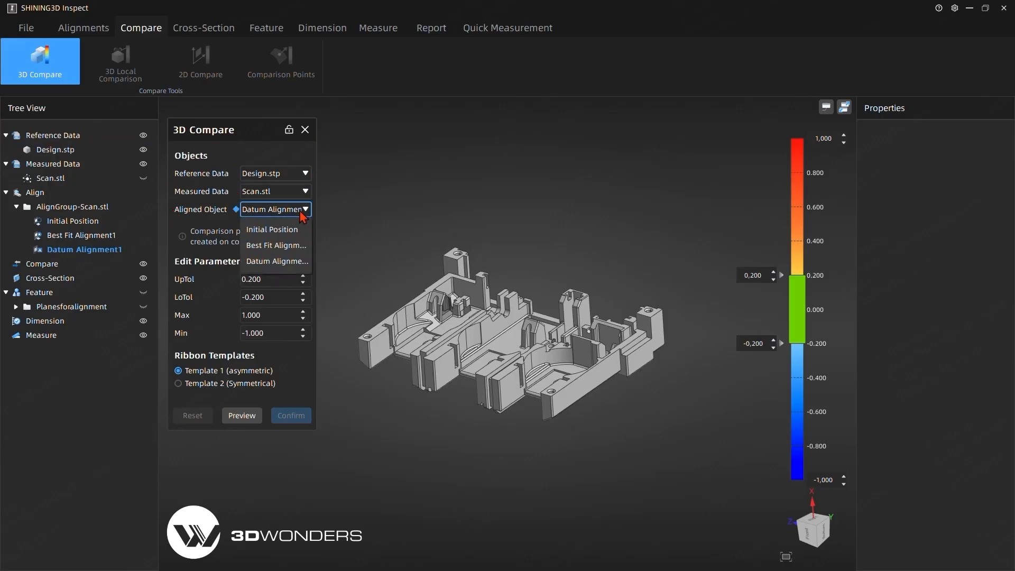
left_click(271, 261)
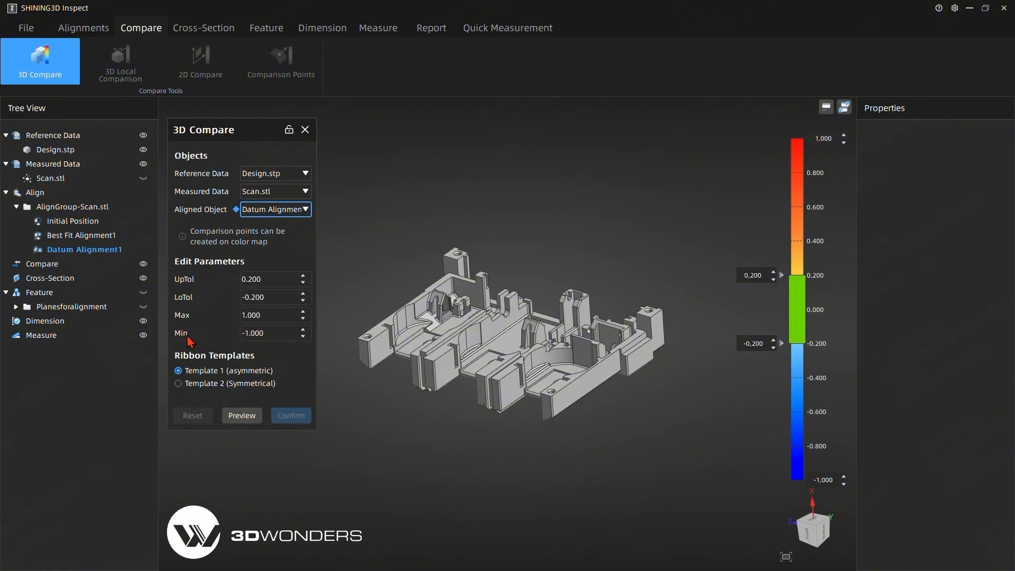
- Set the 3D comparison's color range from -2.000 to 2.000 and preview the deviation map on the part
left_click_drag(271, 315, 226, 315)
type("2")
key("Return")
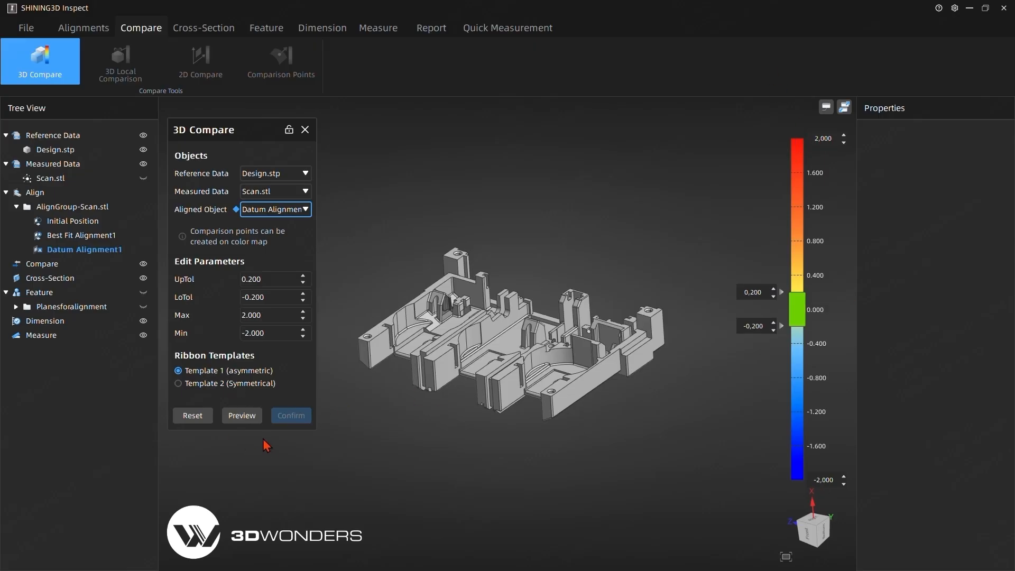
left_click(242, 416)
left_click_drag(529, 209, 521, 213)
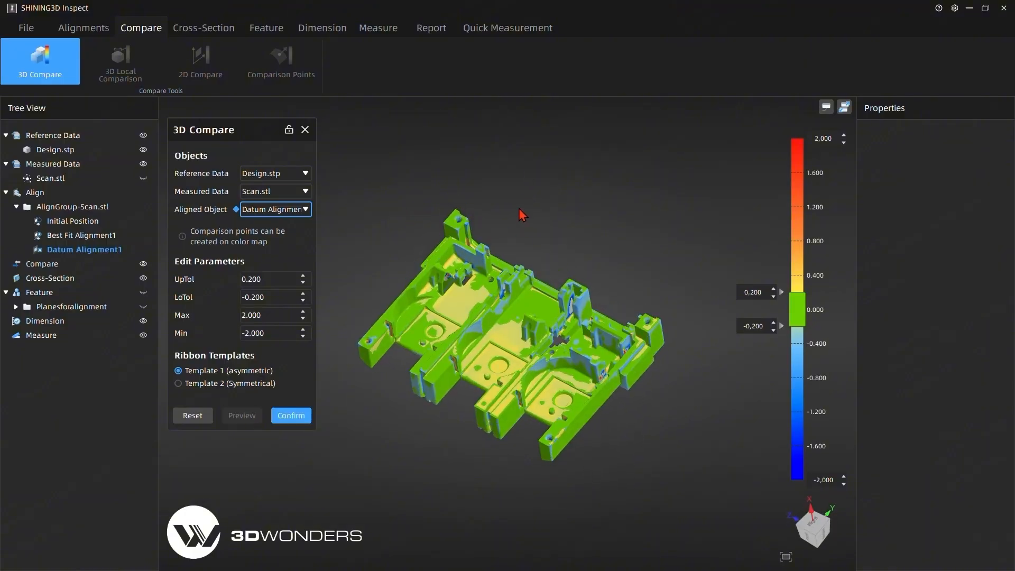
- Place three deviation points on the color map: the middle pocket's circular recess, the central floor and a front leg's side wall
scroll(485, 338, "up", 3)
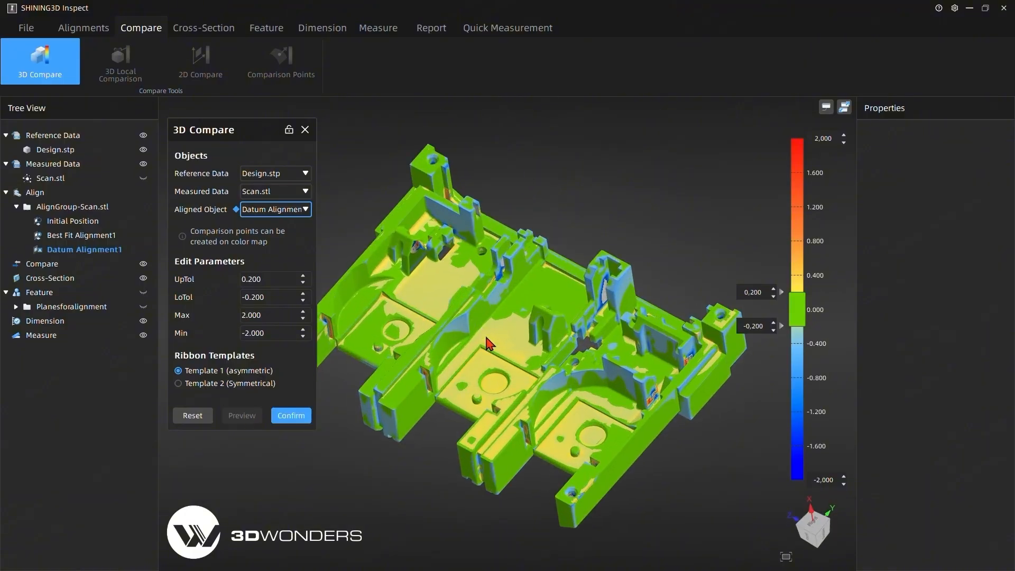
left_click(493, 382)
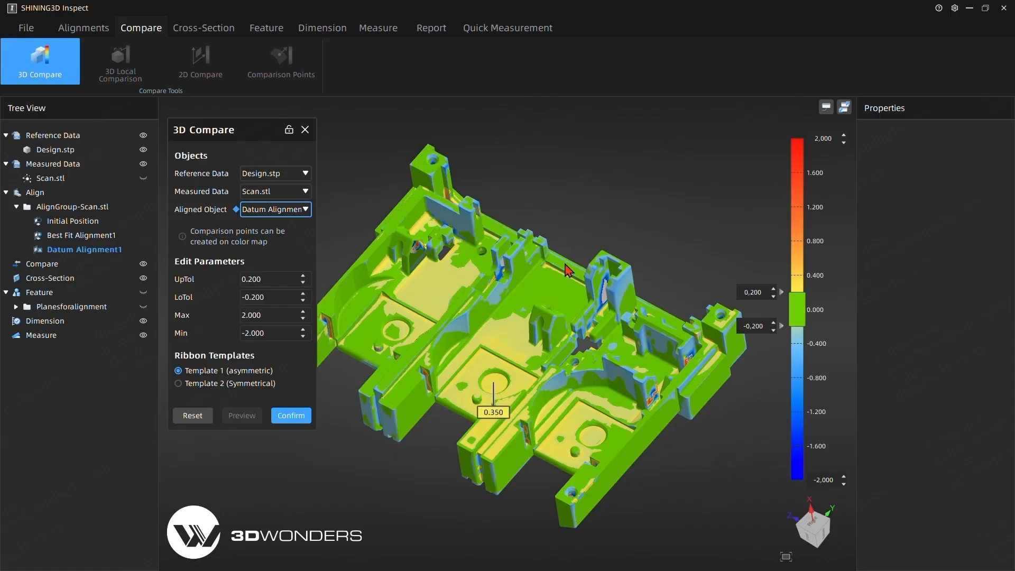
left_click(554, 289)
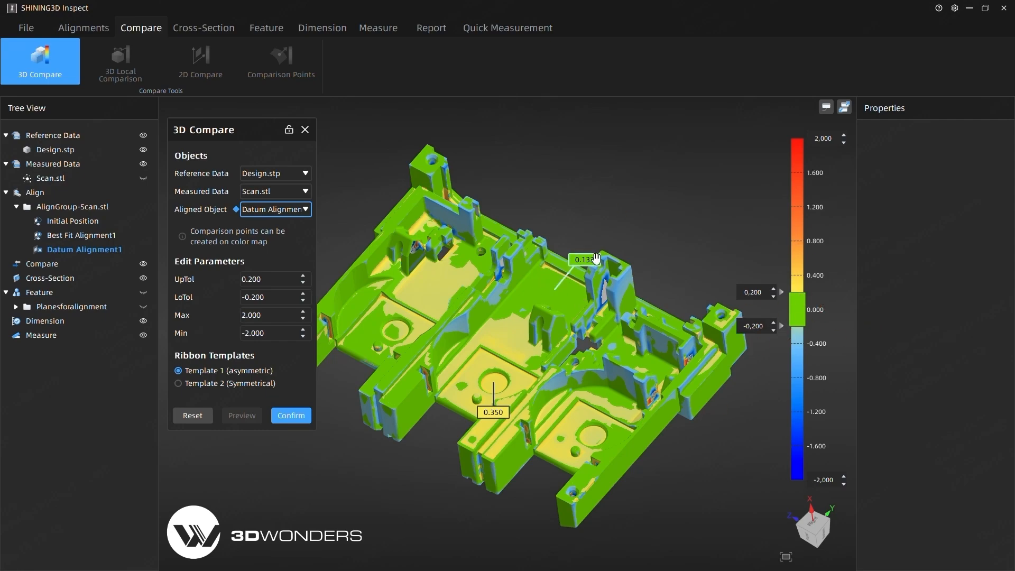
left_click(367, 411)
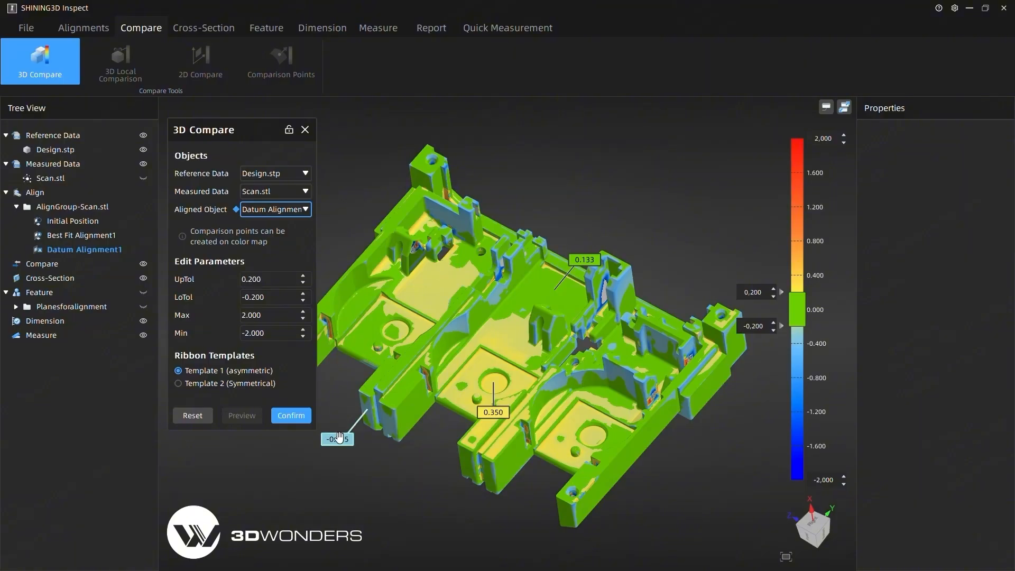
- Spread the three deviation labels clear of the part and confirm the 3D comparison
left_click_drag(342, 440, 302, 492)
left_click_drag(502, 411, 362, 498)
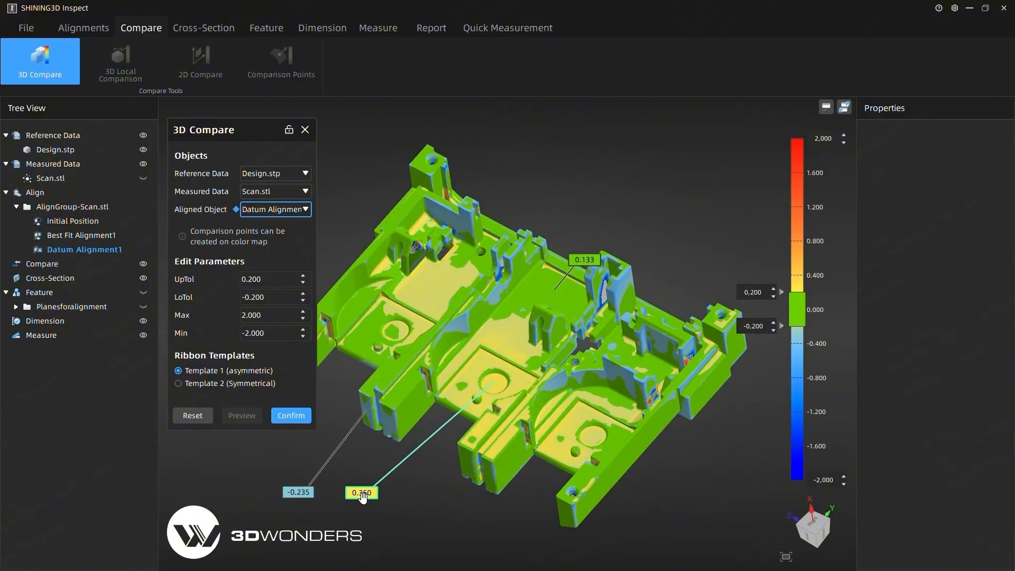
left_click_drag(581, 263, 555, 186)
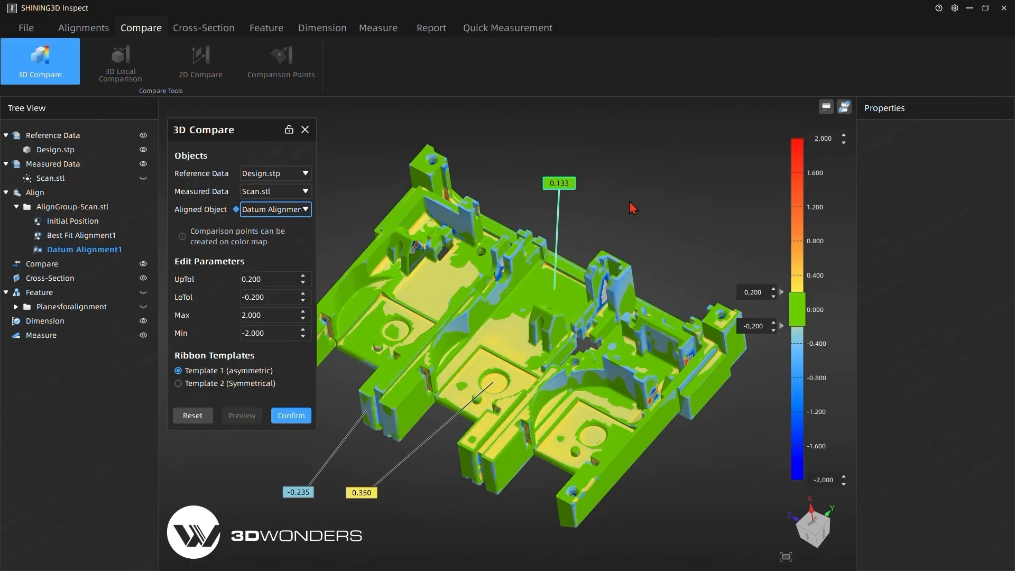
left_click_drag(304, 495, 303, 493)
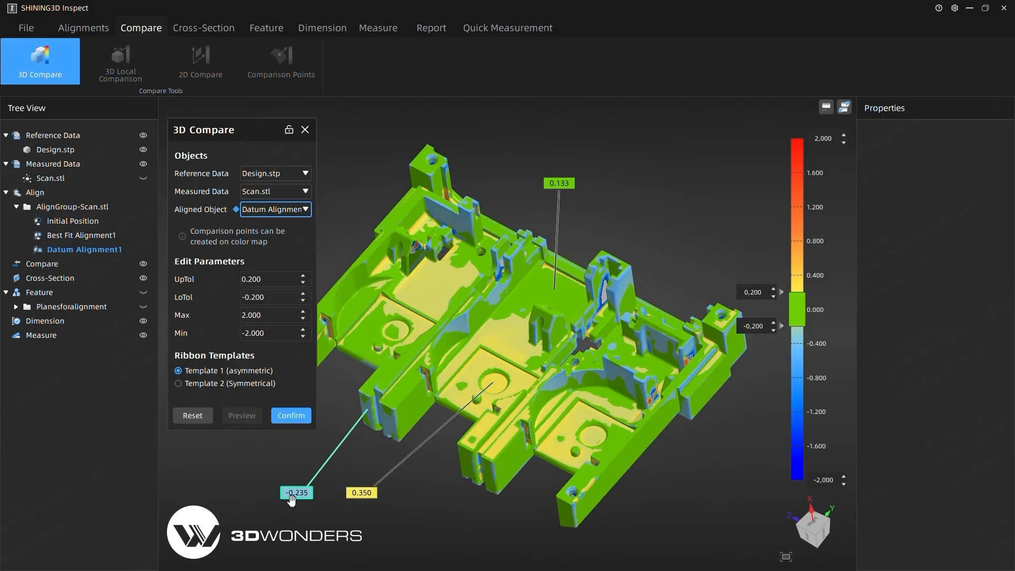
left_click(292, 415)
- Select 3D Compare1 to show its statistics and add its current view to the report
left_click(111, 281)
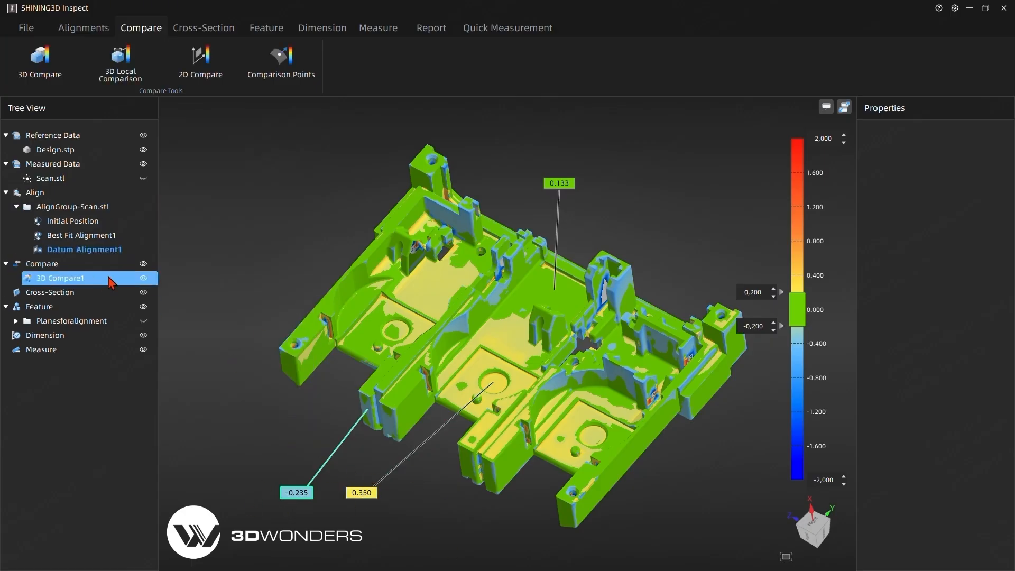
left_click(52, 280)
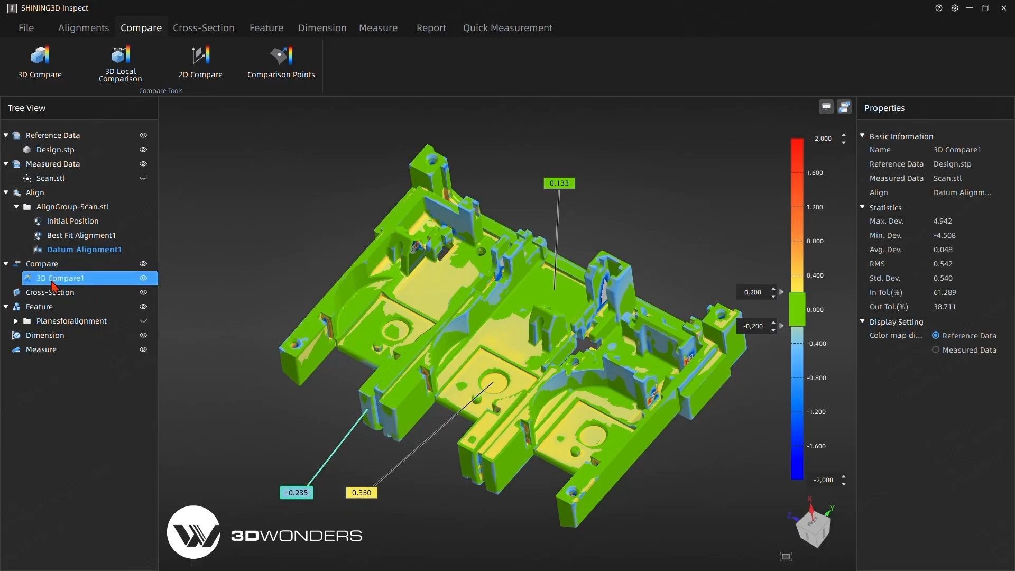
left_click(421, 30)
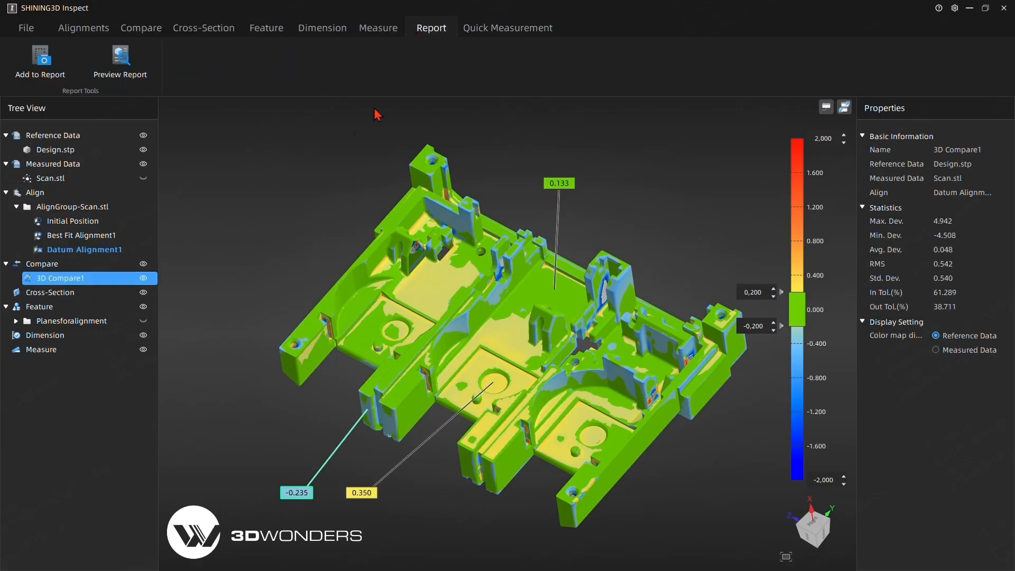
left_click(55, 77)
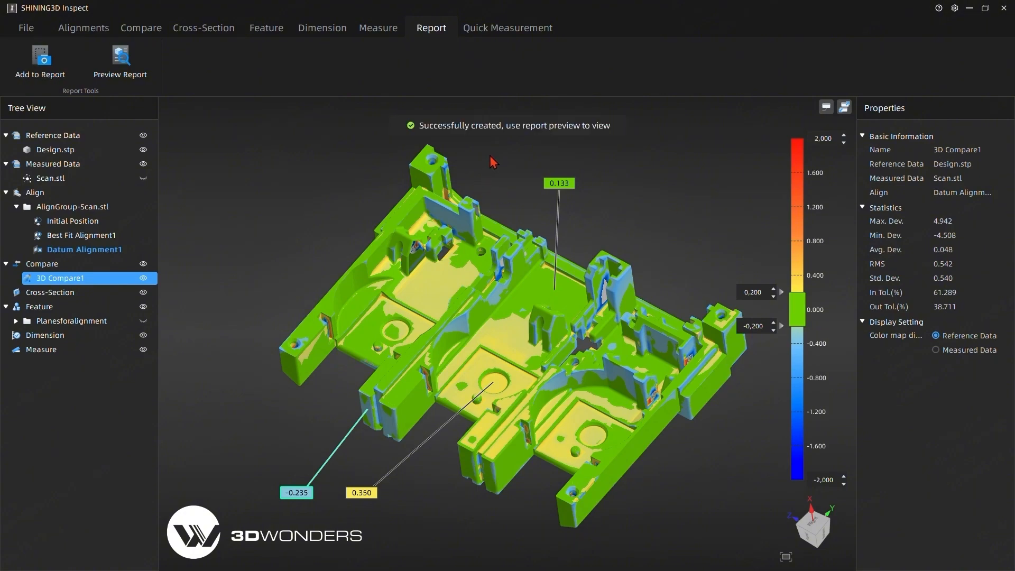
left_click(269, 262)
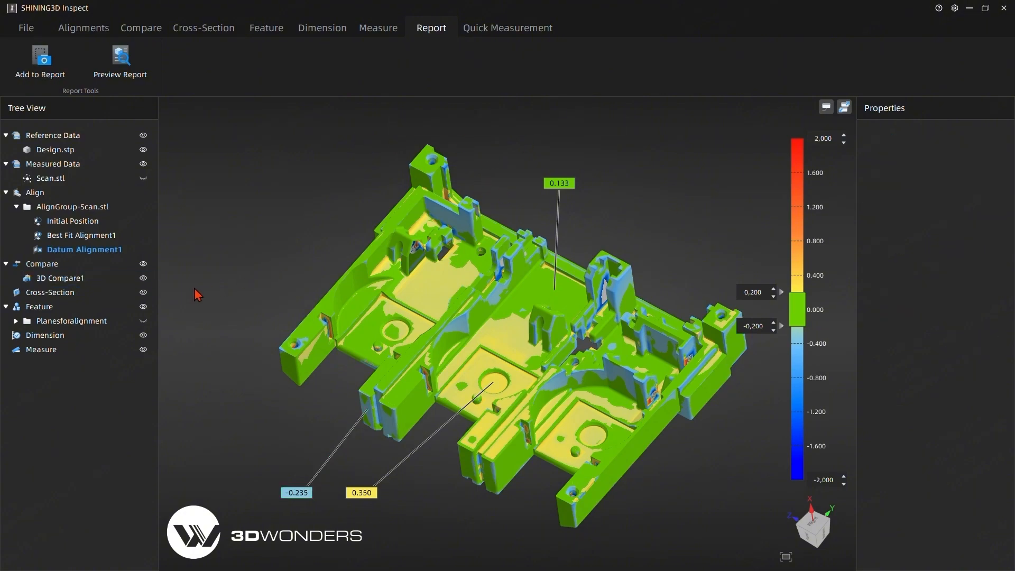
- Hide the 3D Compare1 color map and start a 3D Local Comparison of Scan.stl against Design.stp using the datum alignment
left_click(143, 278)
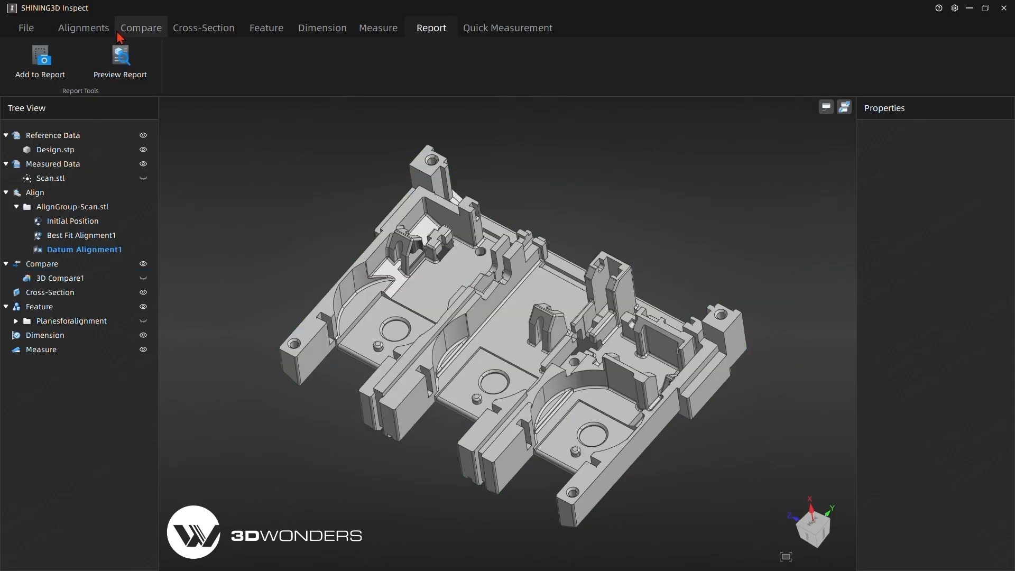
left_click(133, 31)
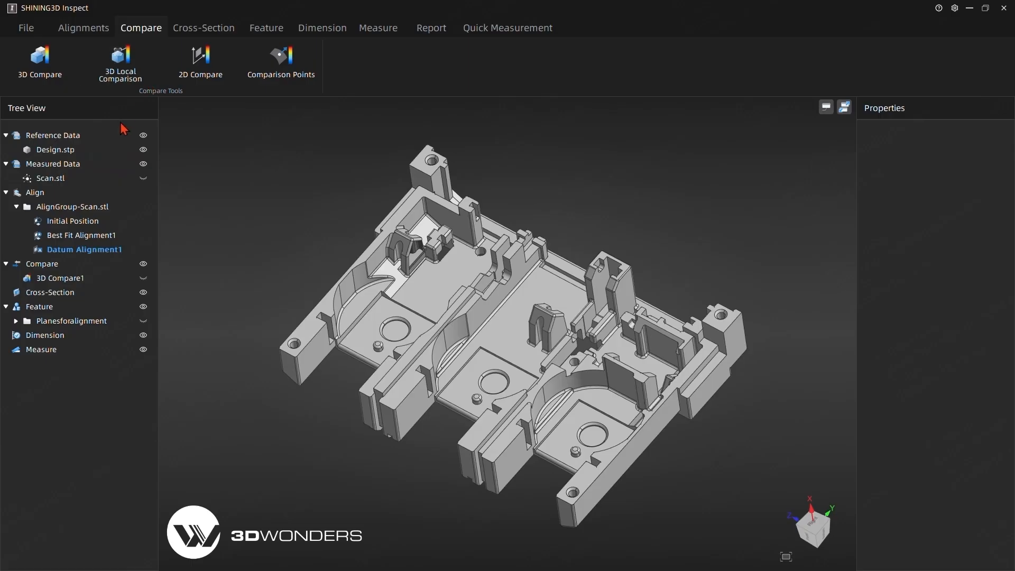
left_click(132, 82)
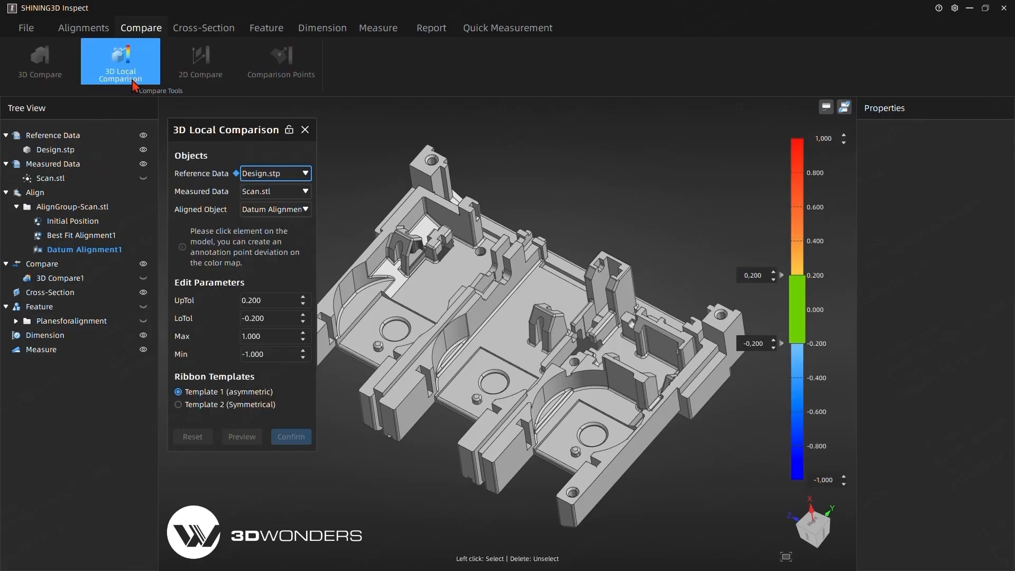
- Select the outer side, front, sloped and top faces of the central arched boss for the local comparison
middle_click_drag(382, 486, 444, 319)
middle_click_drag(434, 204, 463, 244)
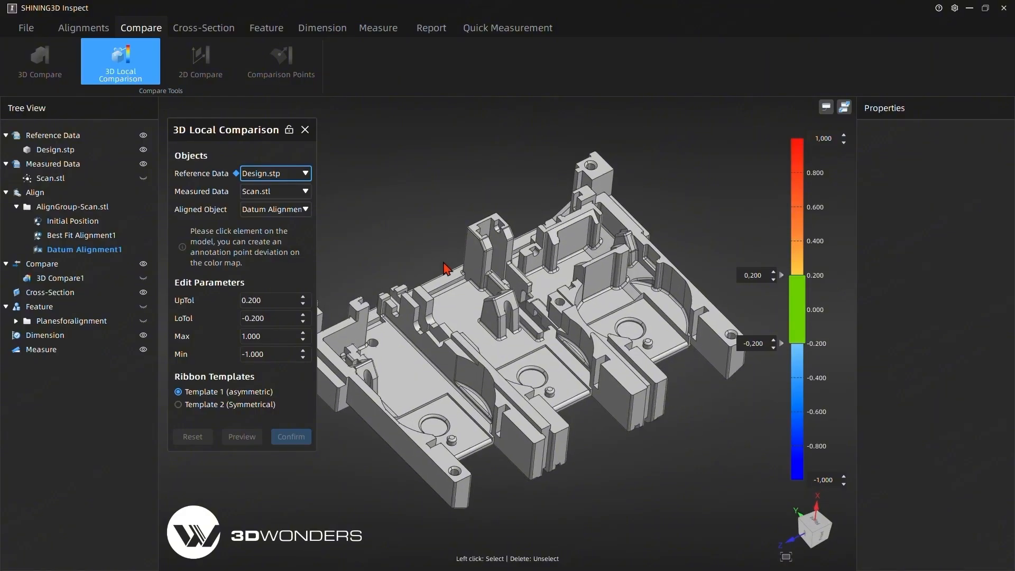
scroll(517, 286, "up", 5)
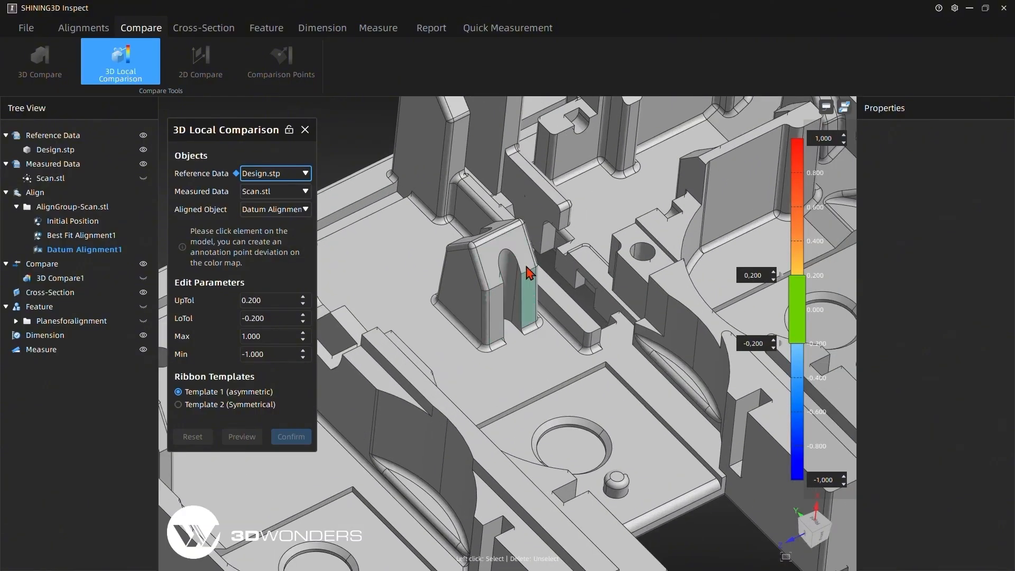
left_click(462, 294)
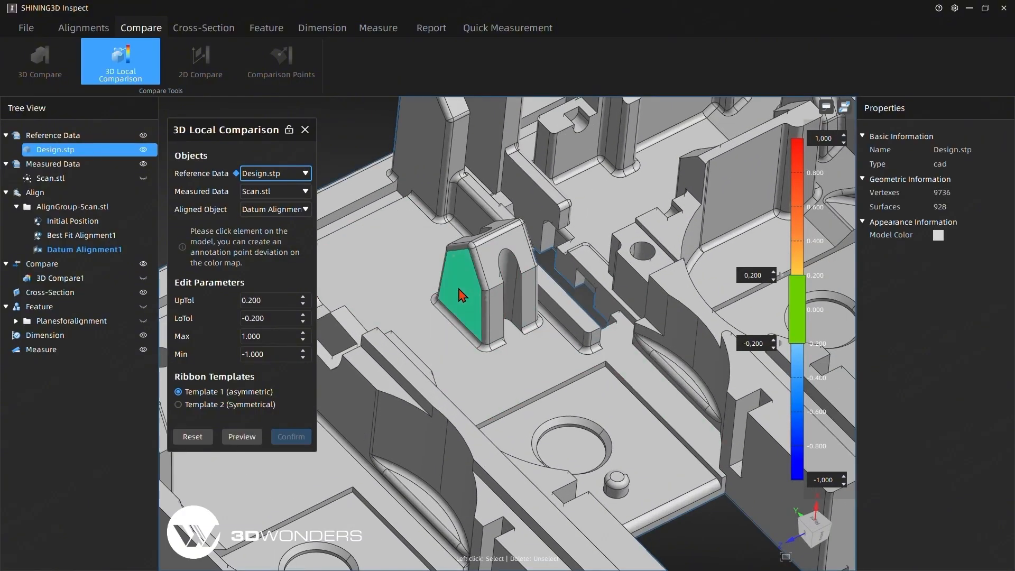
left_click(497, 312)
left_click(489, 262)
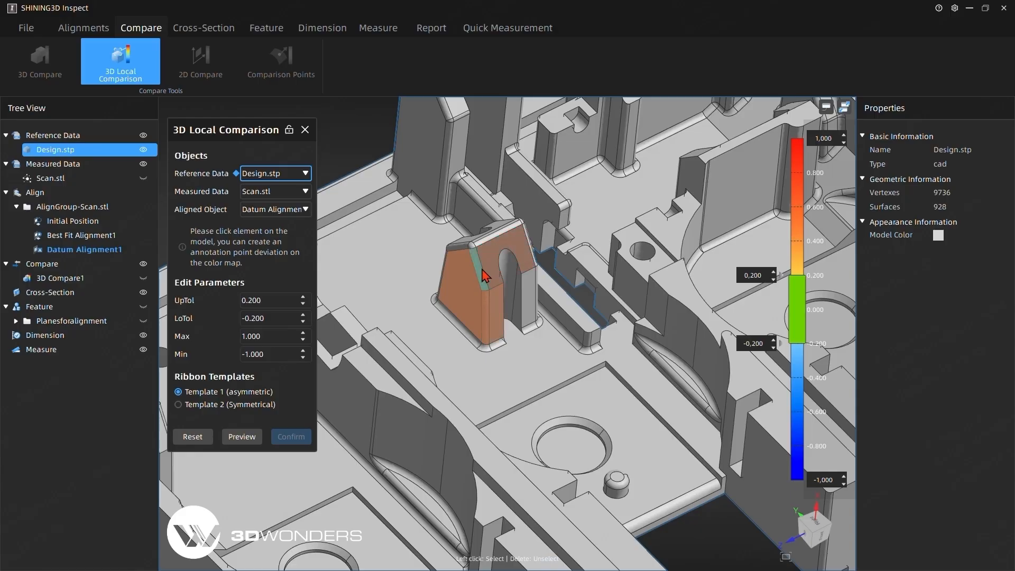
left_click(472, 246)
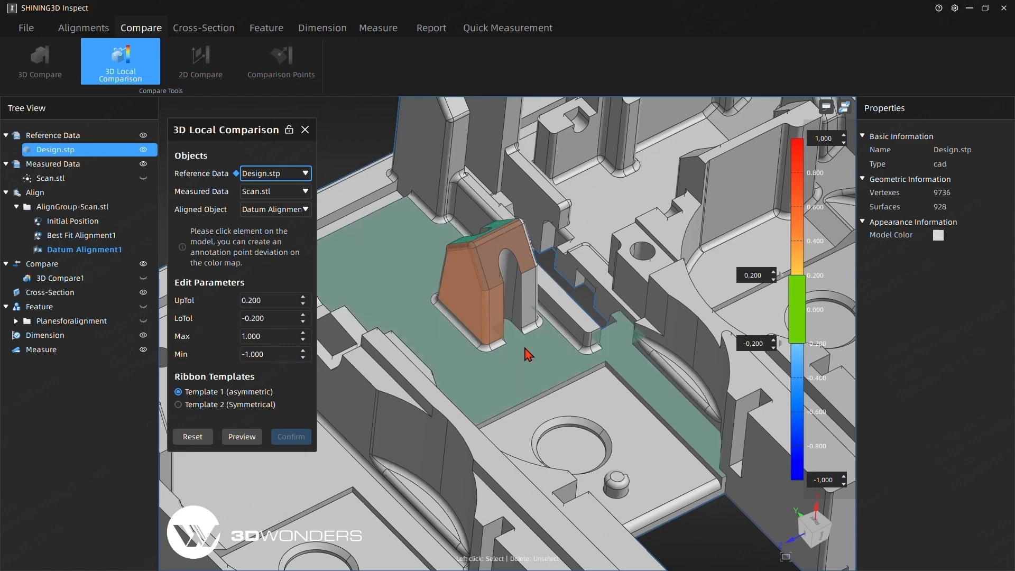
left_click(529, 294)
left_click(510, 271)
- Add the arched boss's opposite side, rear leg faces and inner slot faces to the local comparison selection
middle_click_drag(509, 270, 560, 288)
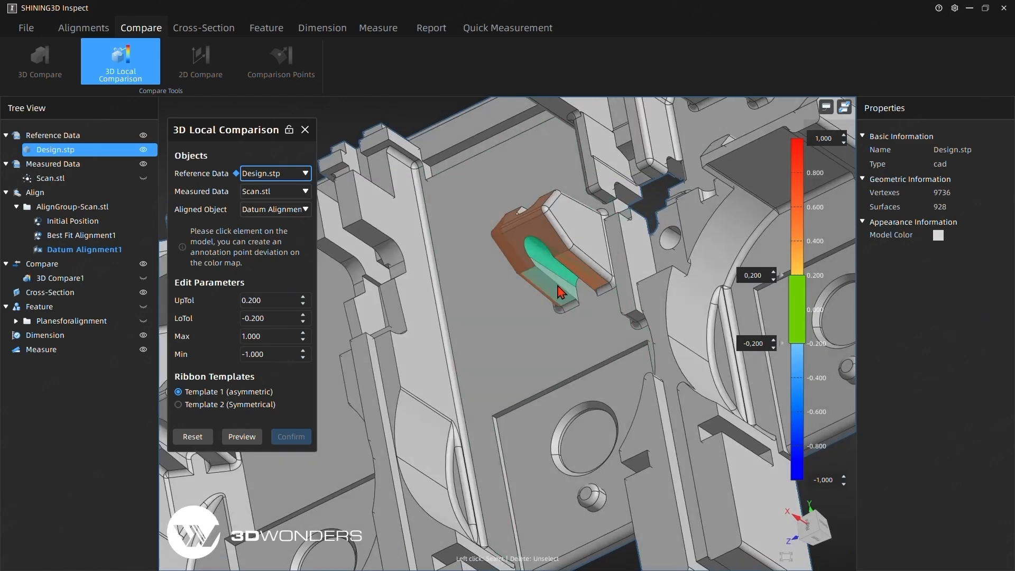
left_click(581, 242)
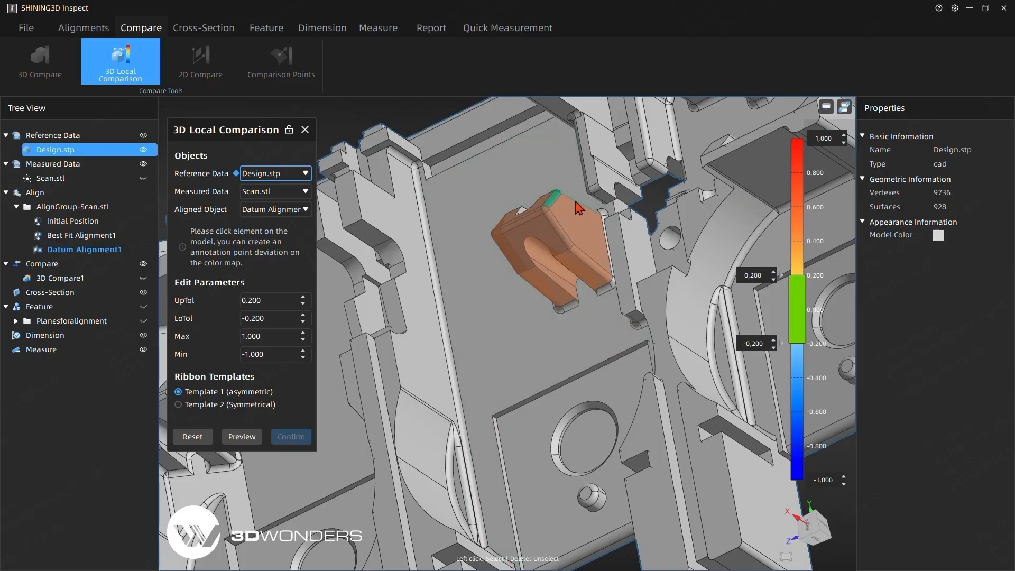
middle_click_drag(503, 301, 558, 386)
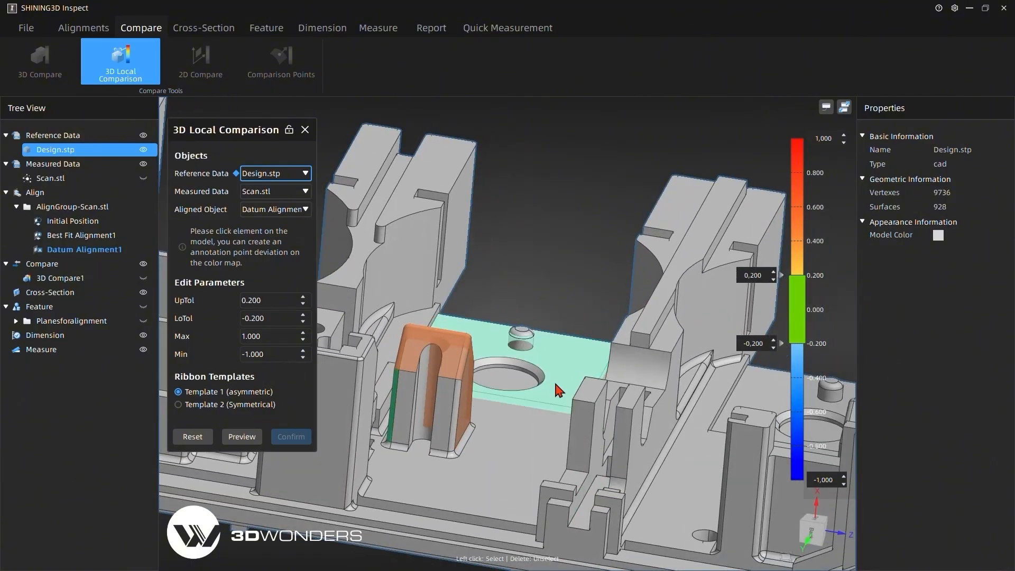
left_click(410, 406)
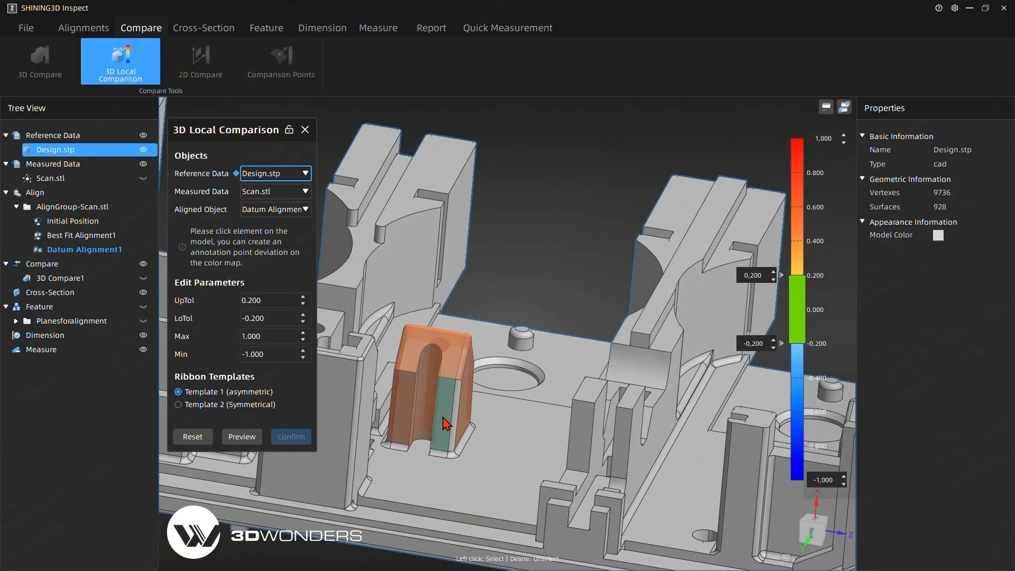
left_click(442, 418)
left_click(455, 421)
middle_click_drag(411, 418, 576, 447)
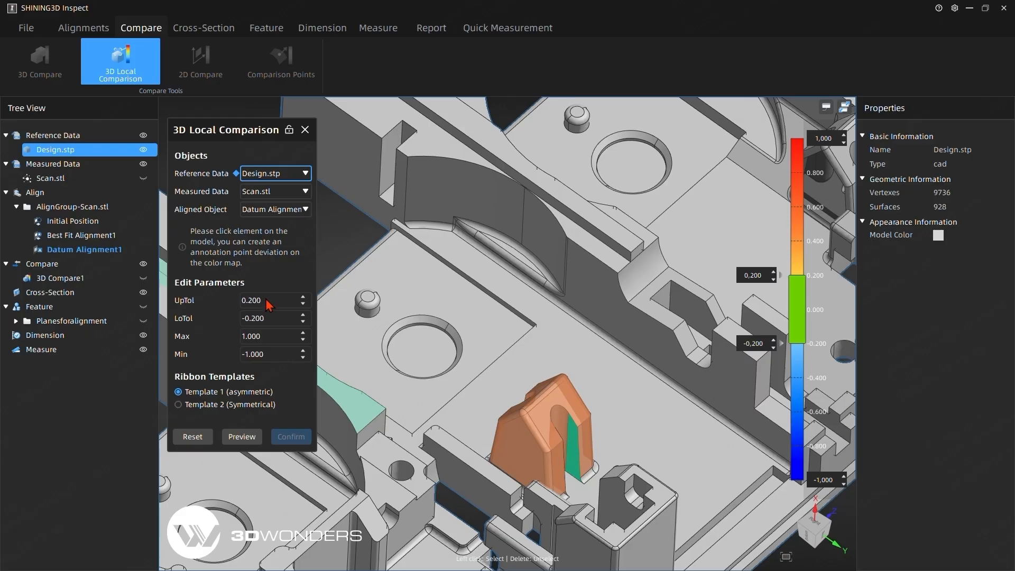
- Set the local comparison tolerances to 0.100 and -0.100 and preview the deviation map on the arched boss
left_click(304, 305)
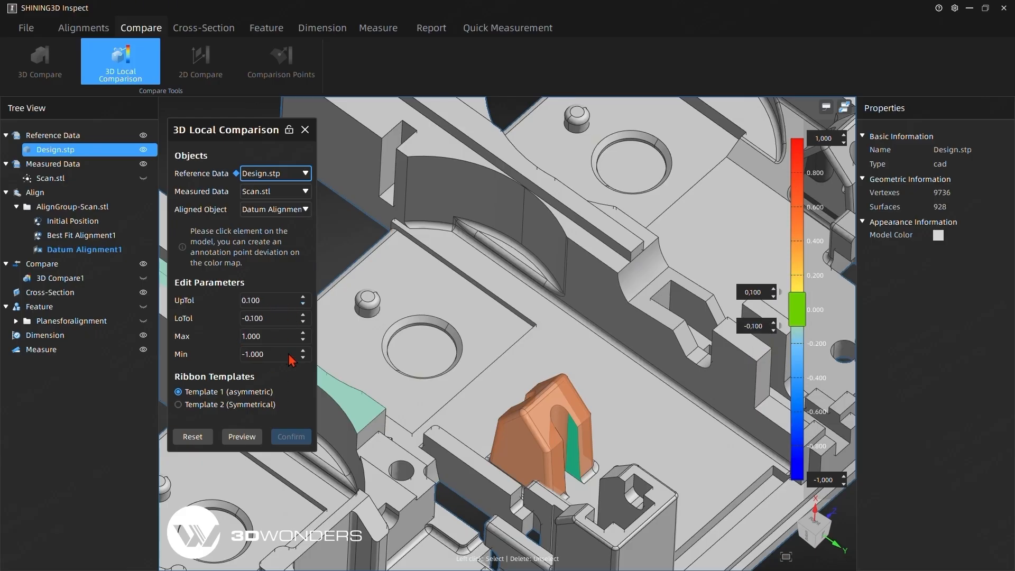
left_click(234, 438)
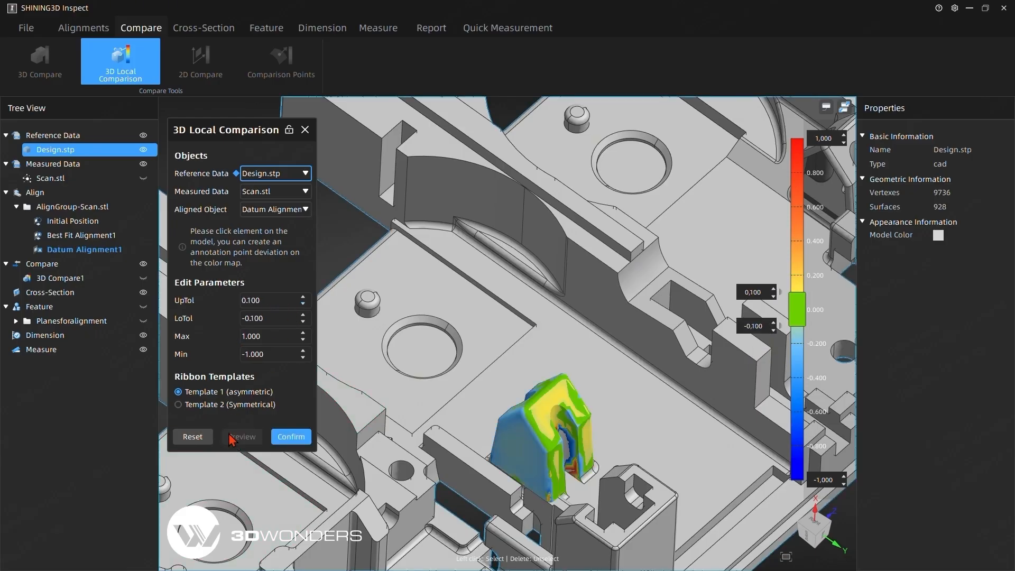
middle_click_drag(310, 470, 620, 467)
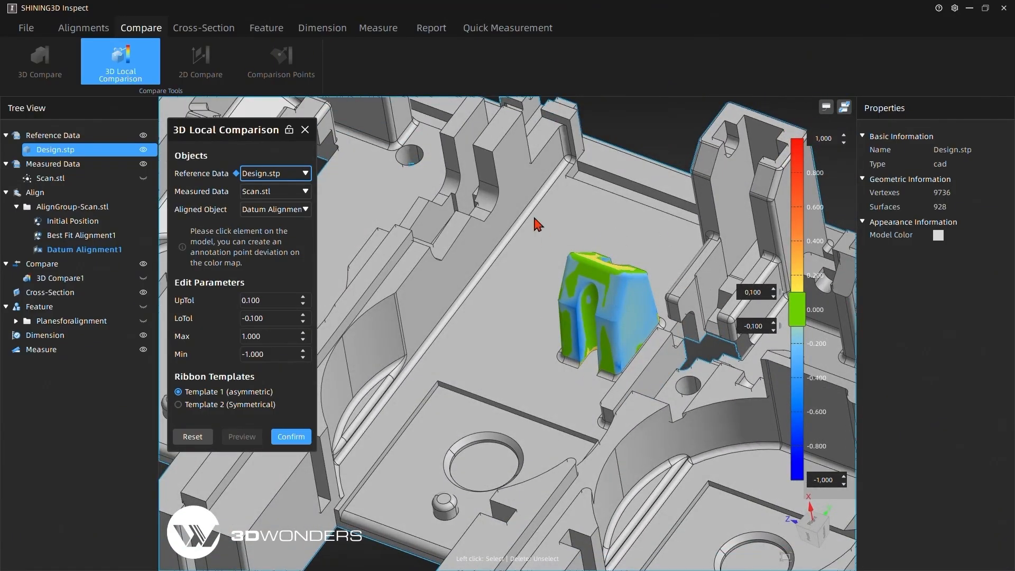
mouse_move(340, 386)
middle_mouse_down()
mouse_move(321, 376)
mouse_move(329, 371)
middle_mouse_up()
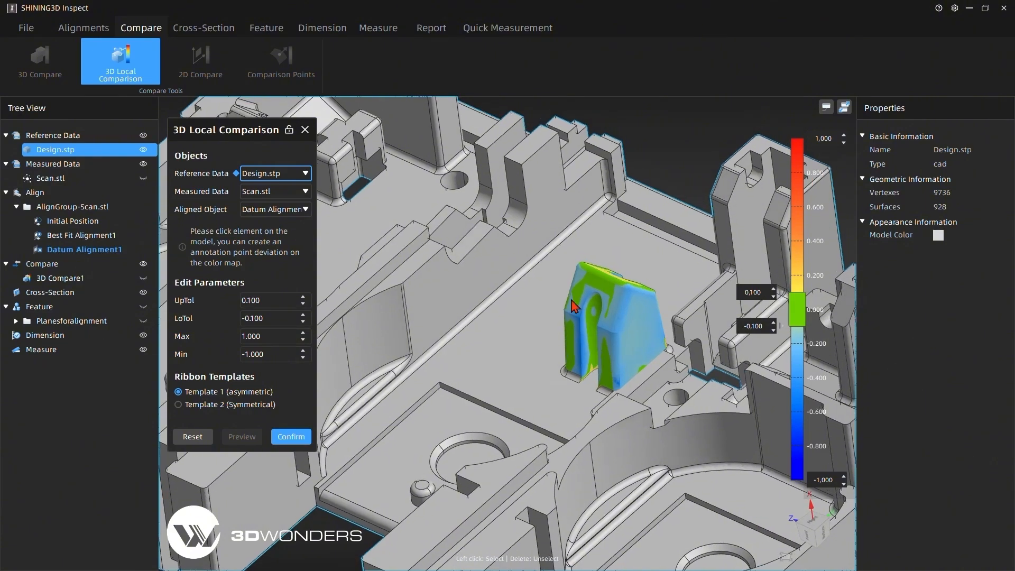
- Place deviation points on the arched boss's front leg face, broad side face and top face
left_click(569, 339)
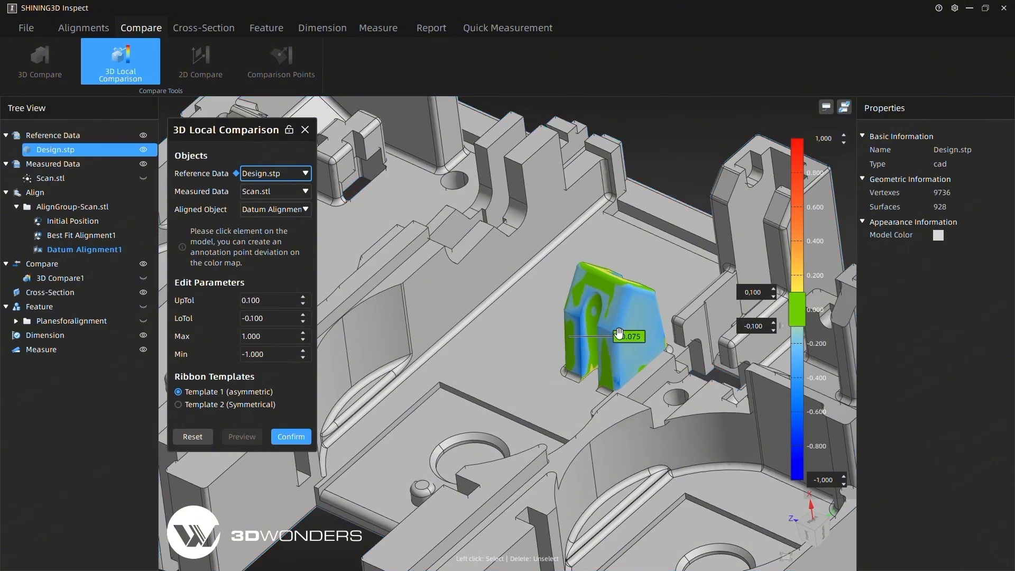
left_click(645, 319)
middle_click_drag(643, 298, 616, 293)
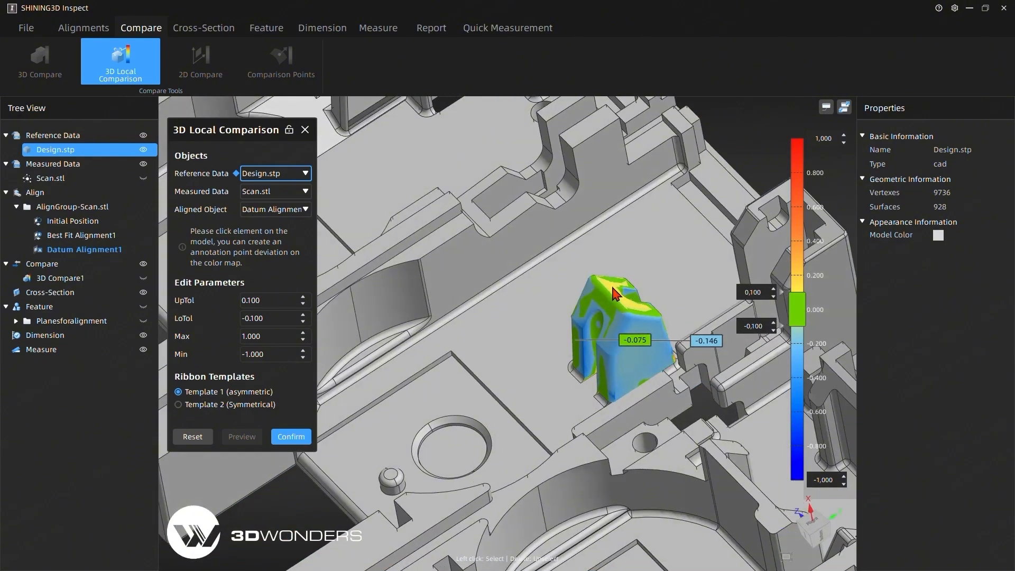
left_click(614, 293)
- Arrange the three deviation labels in a row above the arched boss and confirm the local comparison
left_click_drag(647, 266, 645, 214)
mouse_move(634, 341)
left_mouse_down()
mouse_move(506, 254)
mouse_move(474, 275)
left_mouse_up()
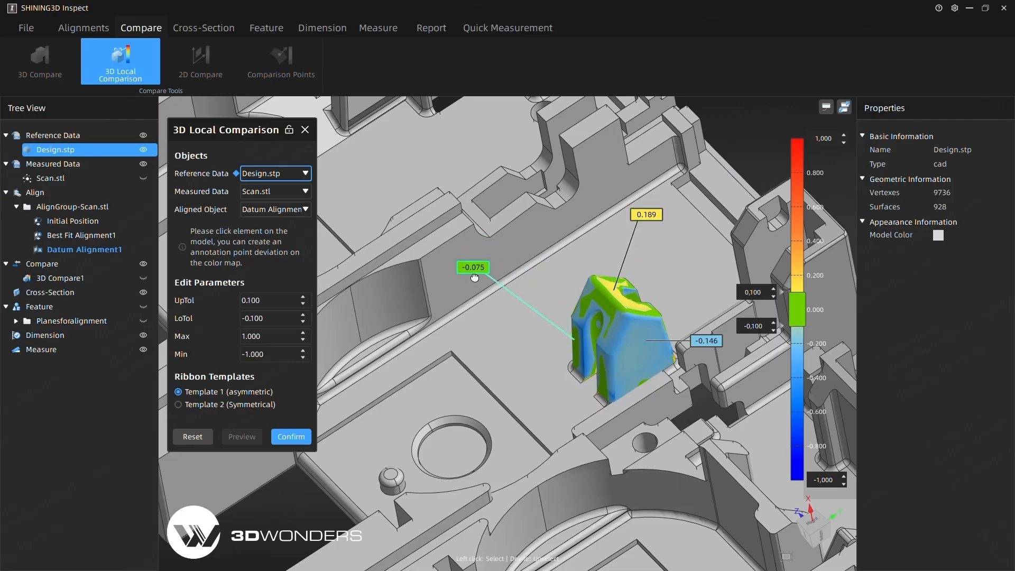
mouse_move(705, 341)
left_mouse_down()
mouse_move(695, 283)
mouse_move(707, 248)
left_mouse_up()
middle_click_drag(470, 353, 492, 319)
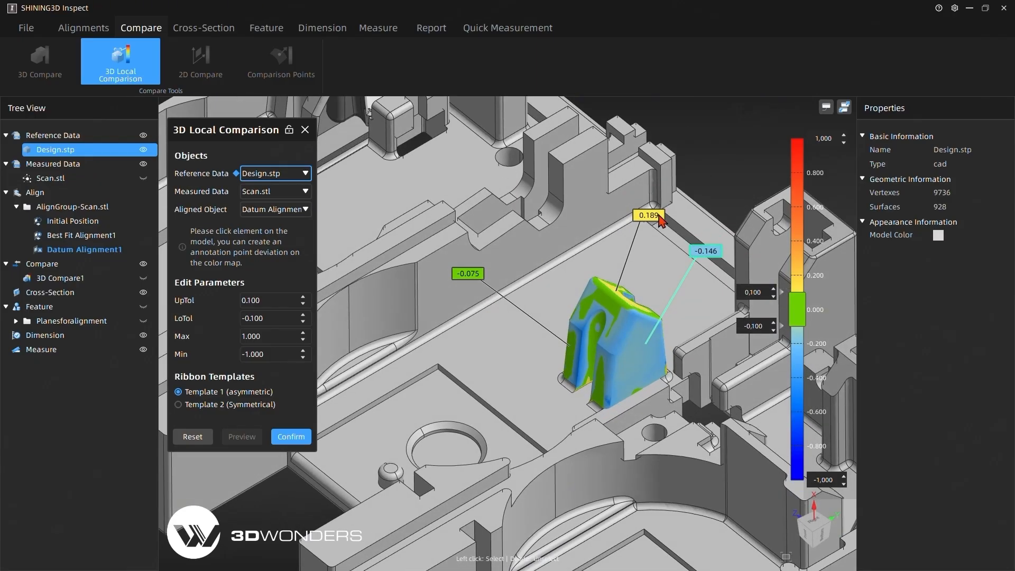
left_click_drag(654, 215, 606, 256)
left_click_drag(707, 252, 670, 263)
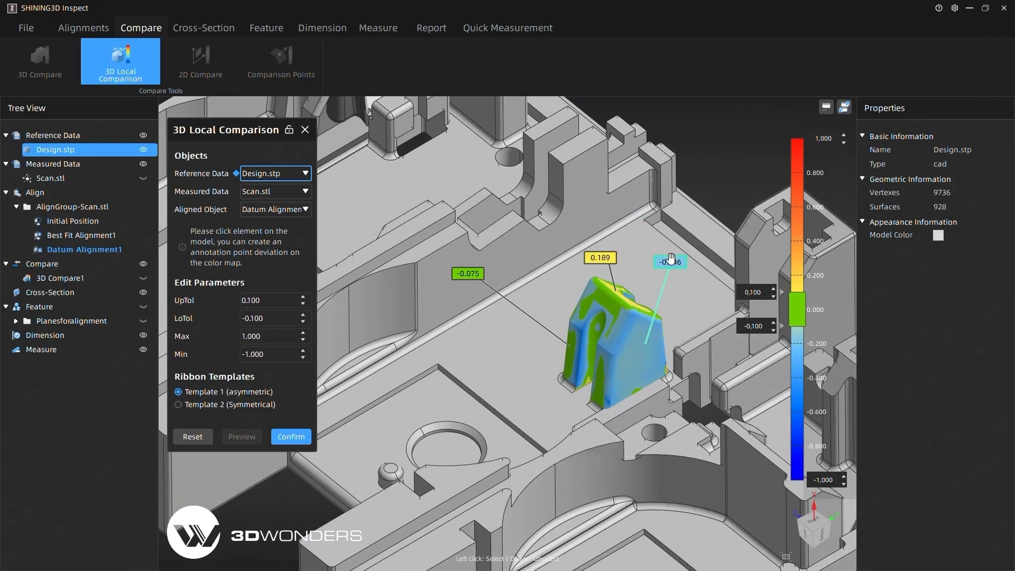
left_click_drag(468, 274, 513, 259)
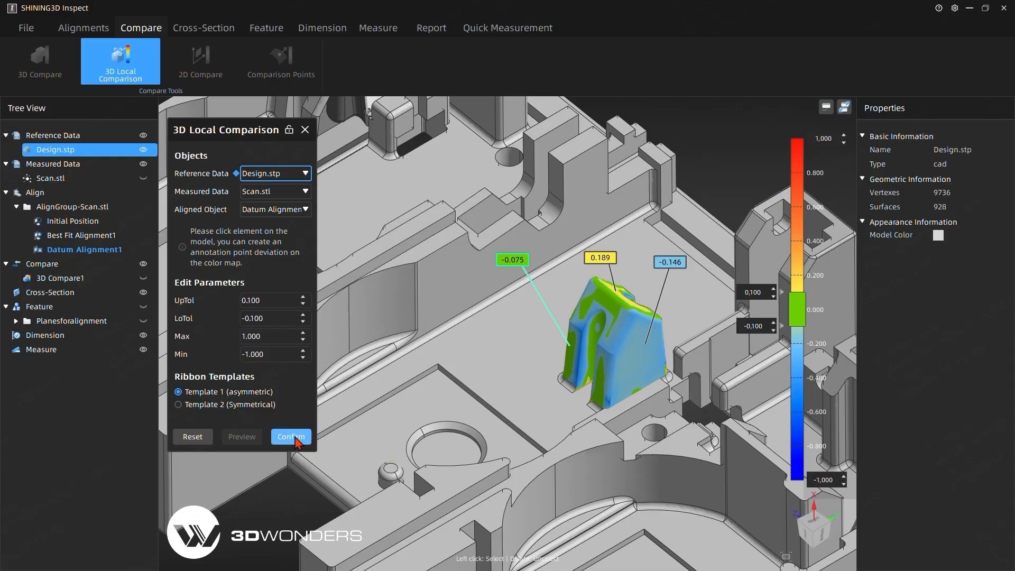
left_click(291, 436)
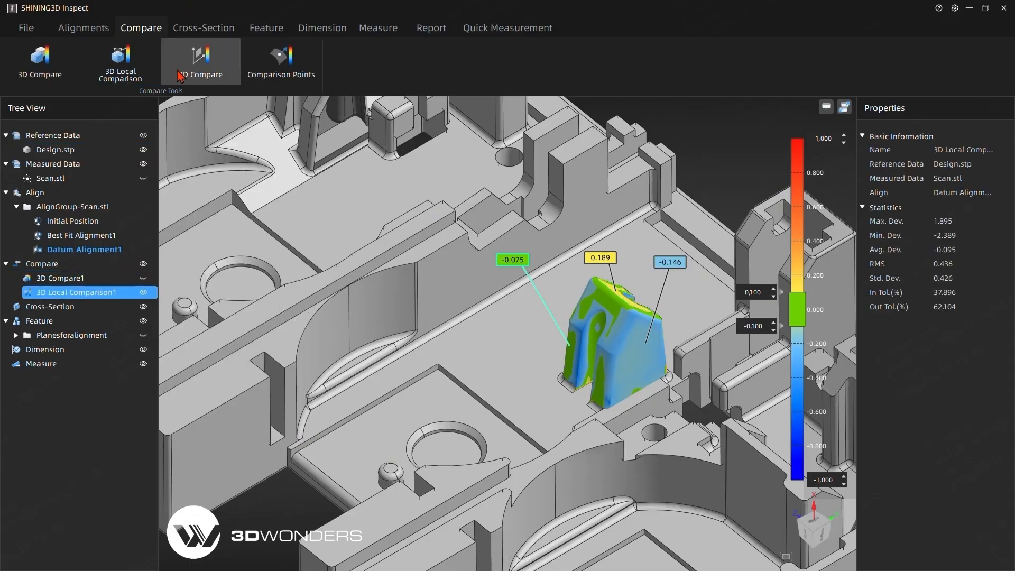
- Add the current local comparison view to the report and hide the 3D local comparison
left_click(426, 27)
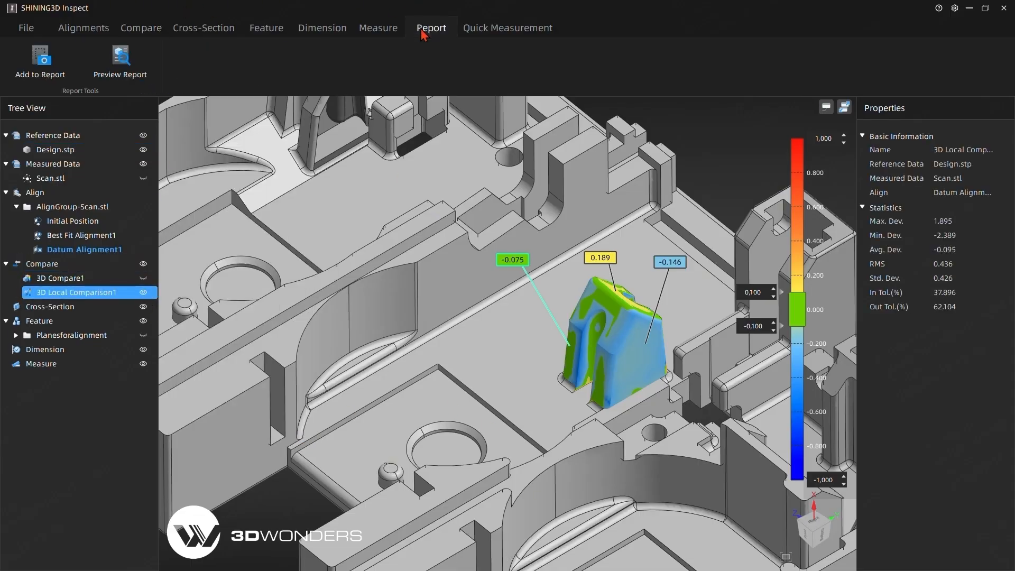
left_click(46, 73)
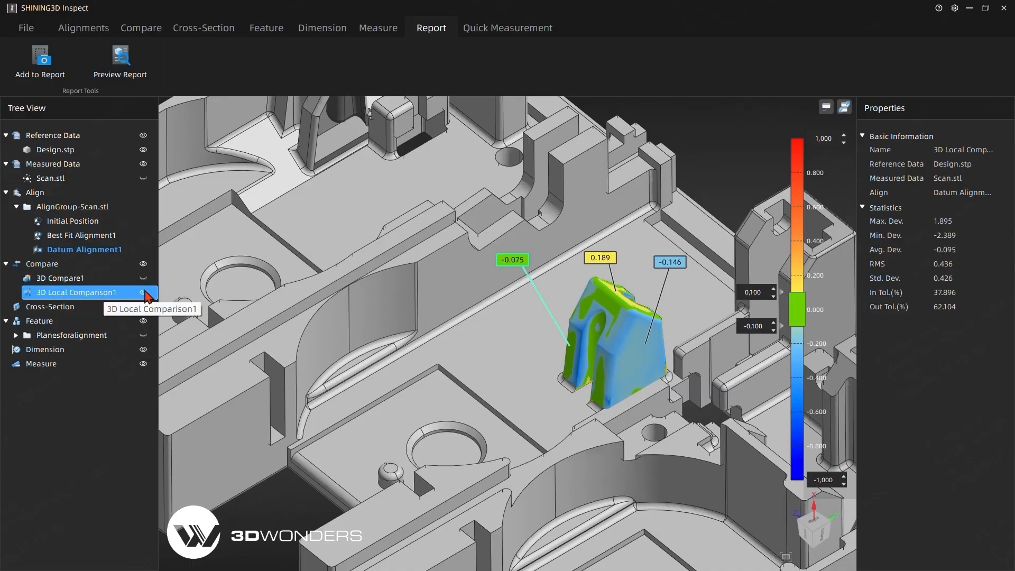
left_click(140, 293)
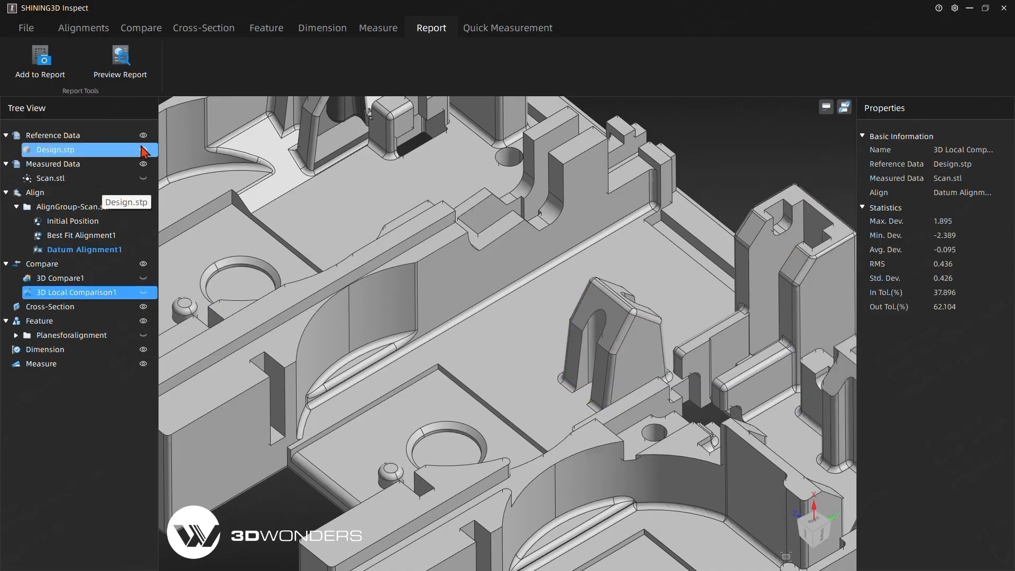
- Set up a reference cross-section of Design.stp using the From planes method and Plane1-Ref
left_click(141, 31)
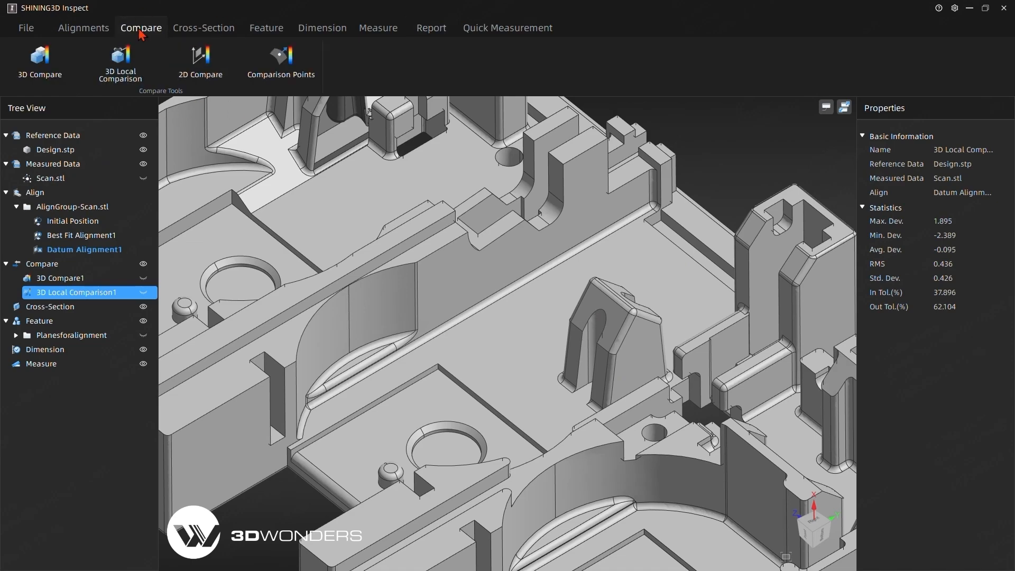
left_click(195, 29)
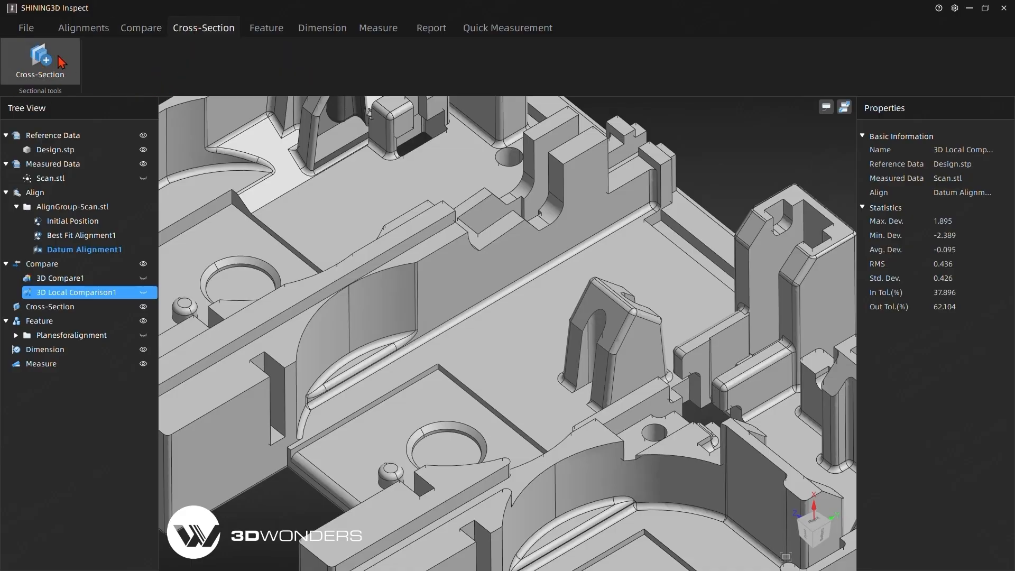
left_click(41, 62)
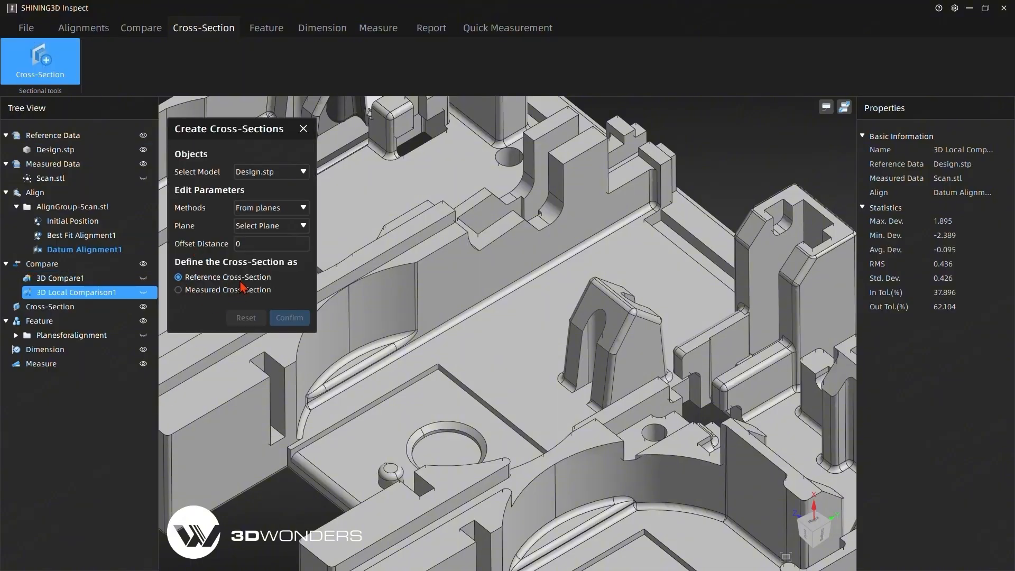
left_click(178, 290)
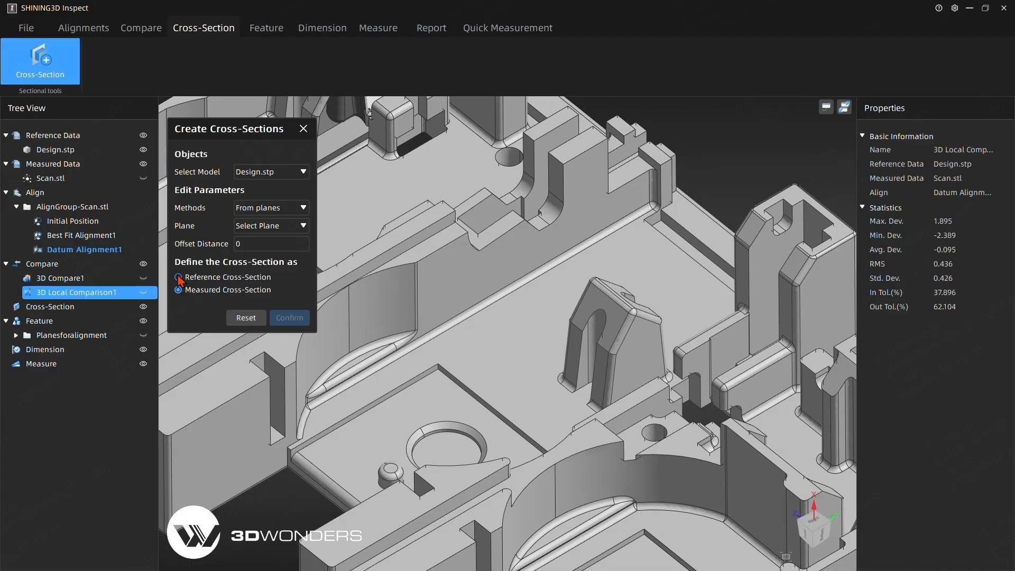
left_click(179, 277)
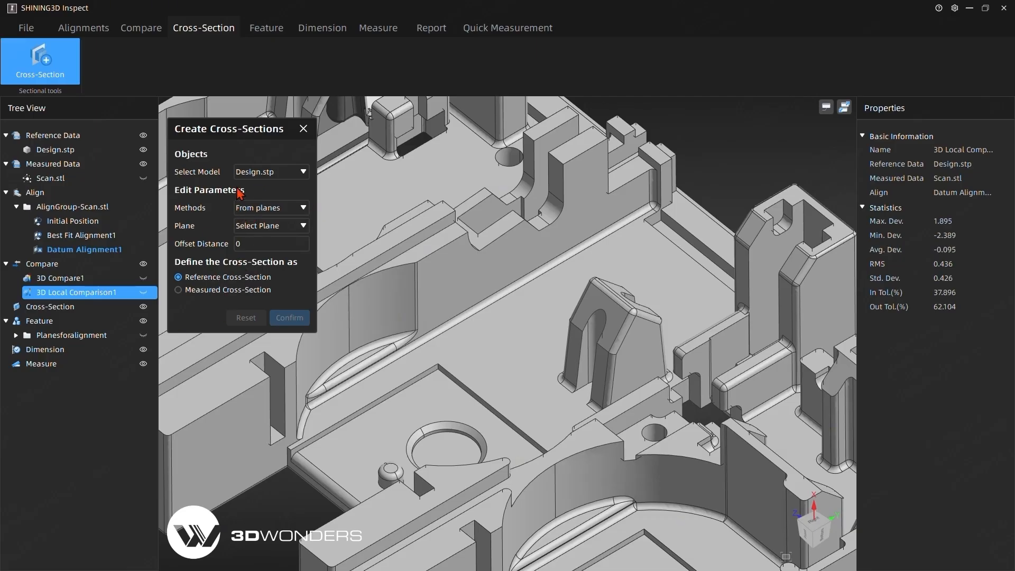
left_click(257, 206)
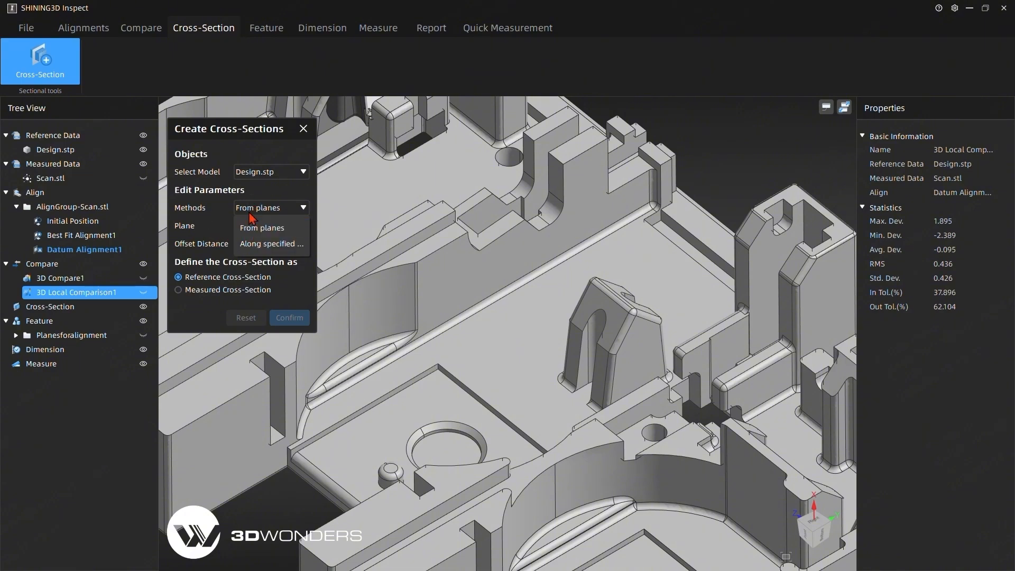
left_click(253, 229)
left_click(254, 226)
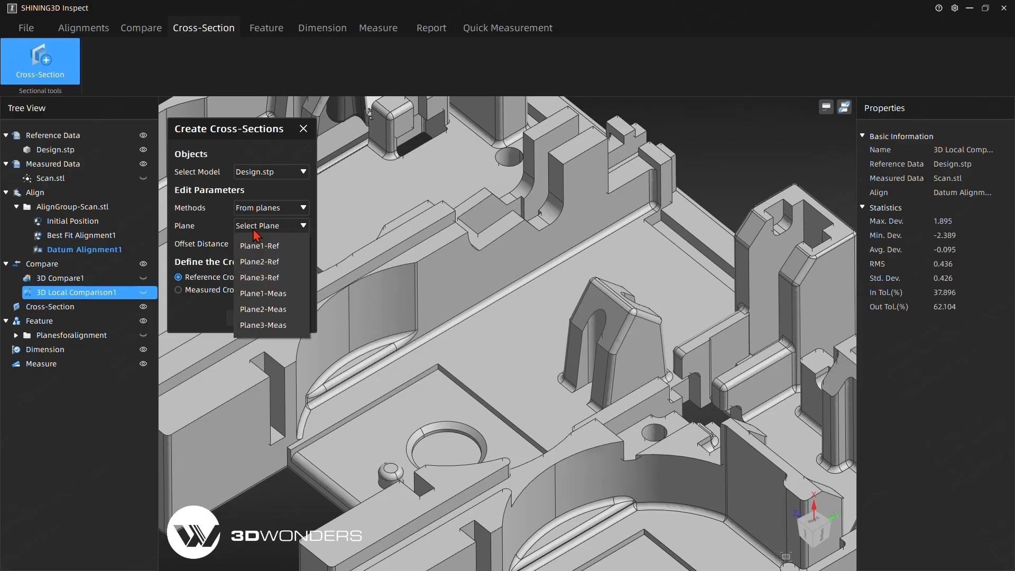
left_click(275, 246)
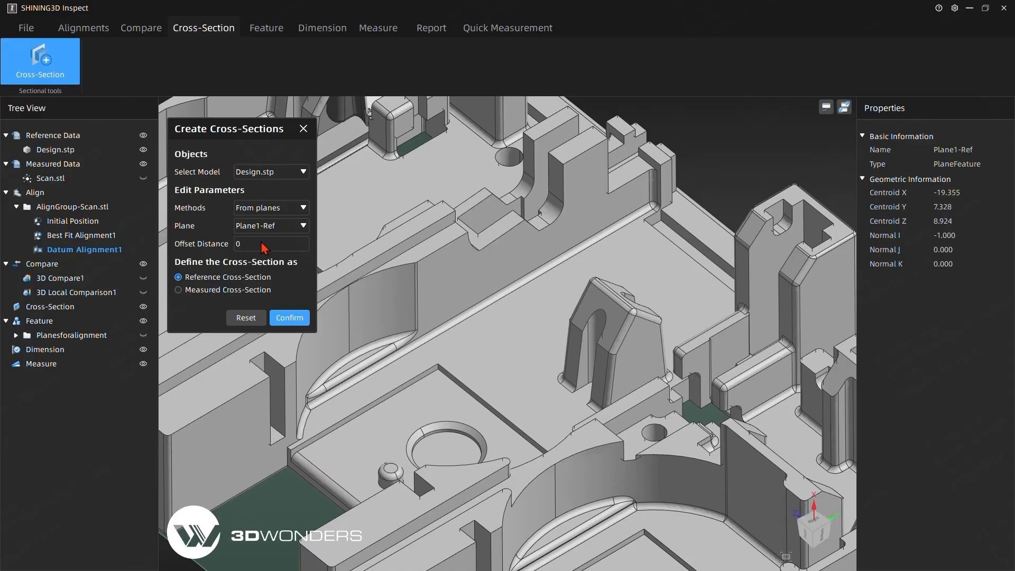
- Set the cross-section plane's offset distance to -10 and create the section
left_click_drag(247, 245, 230, 244)
type("10")
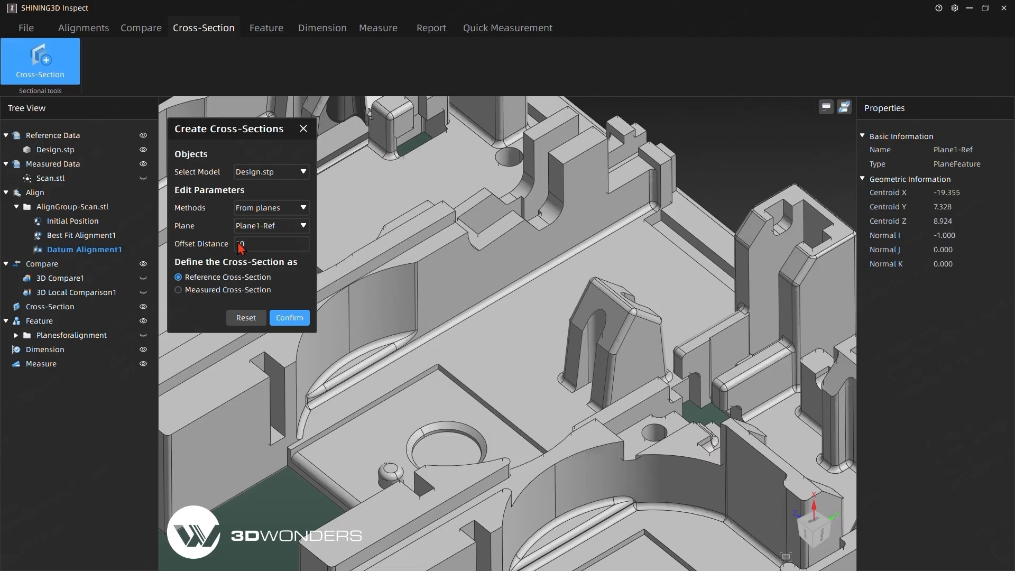
type("-")
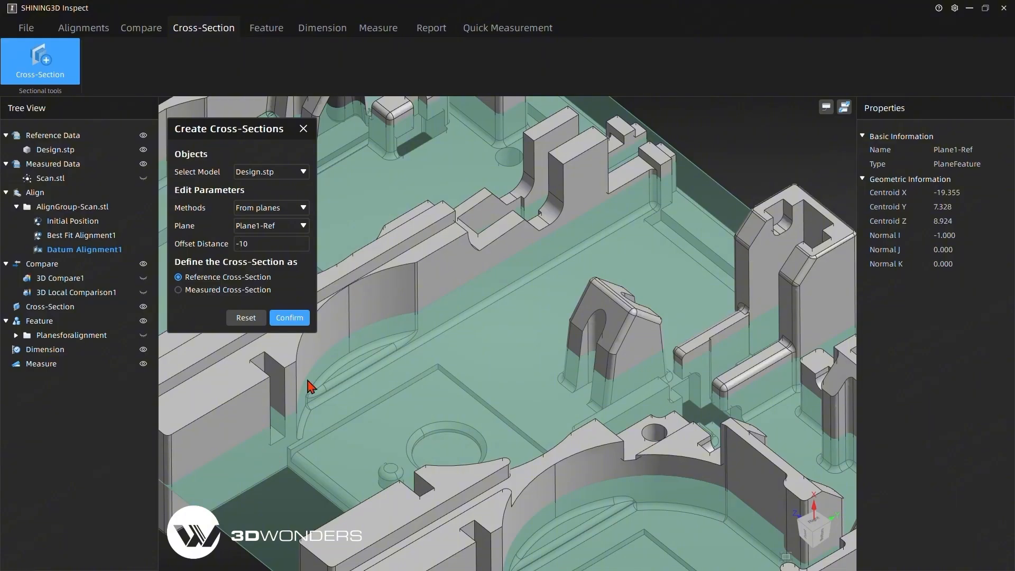
left_click(303, 319)
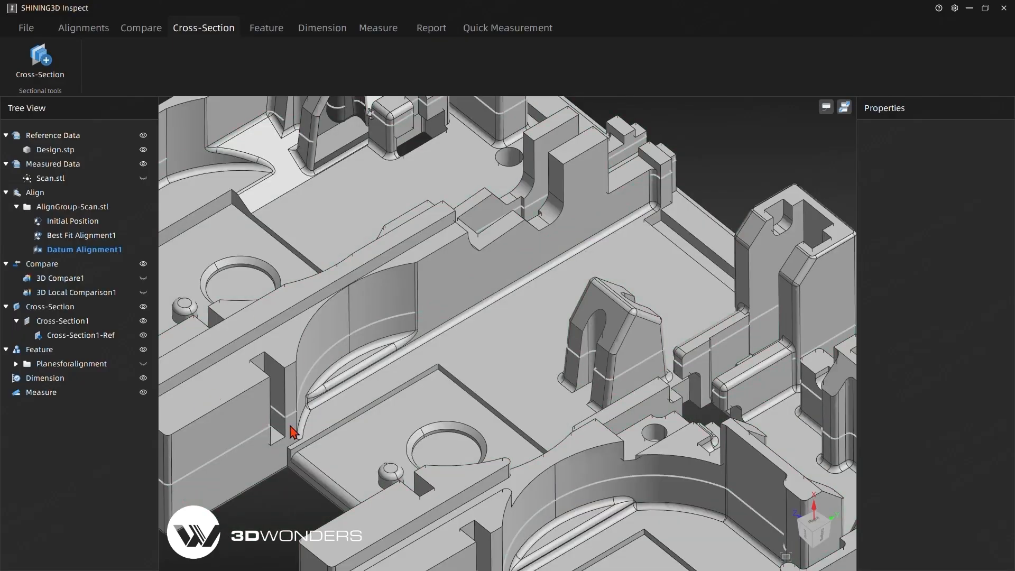
- Extract the measured cross-section for Cross-Section1 from Scan.stl, using the datum alignment
scroll(529, 513, "down", 3)
right_click_drag(529, 513, 439, 349)
left_click(60, 322)
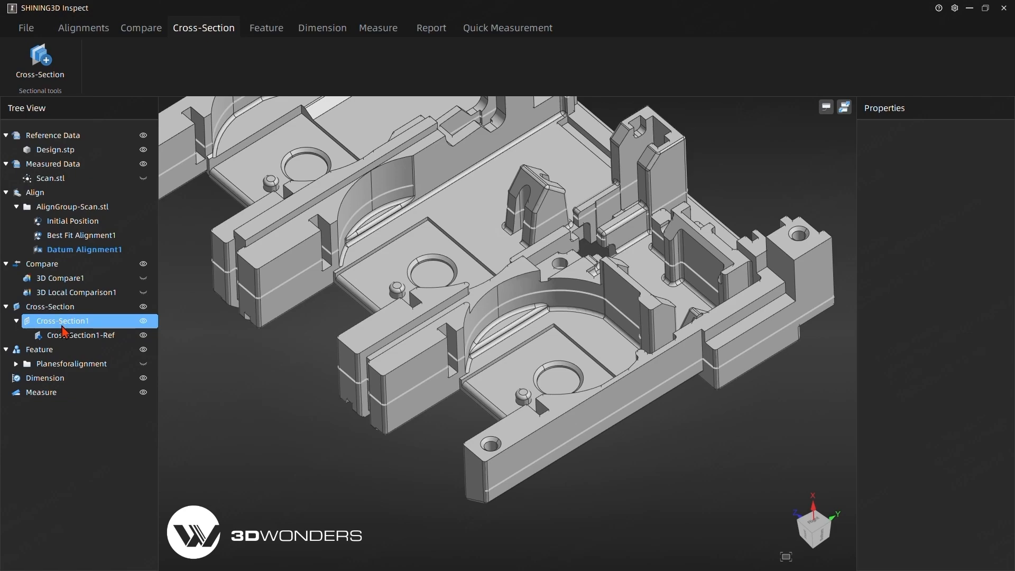
right_click(64, 330)
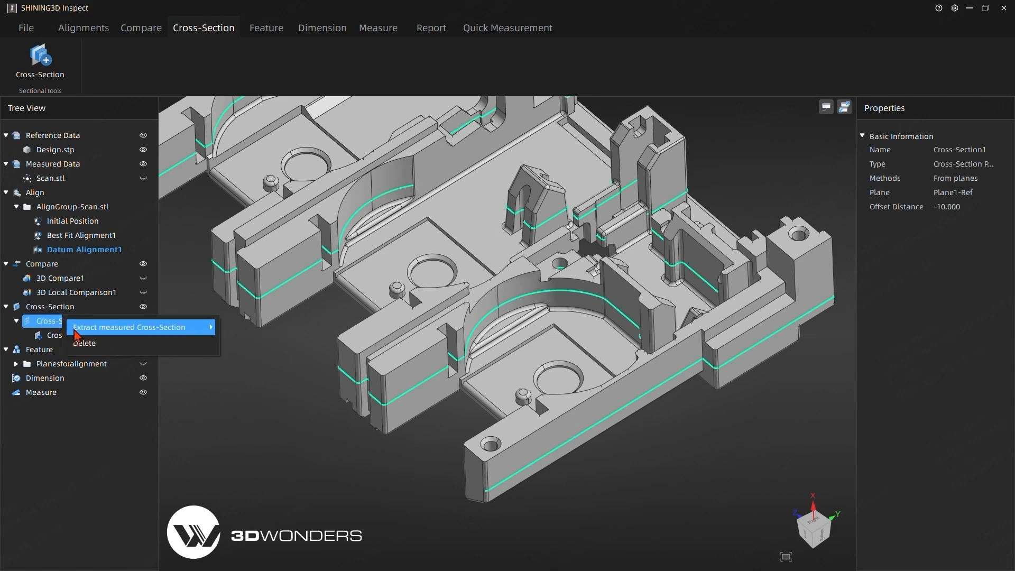
mouse_move(79, 333)
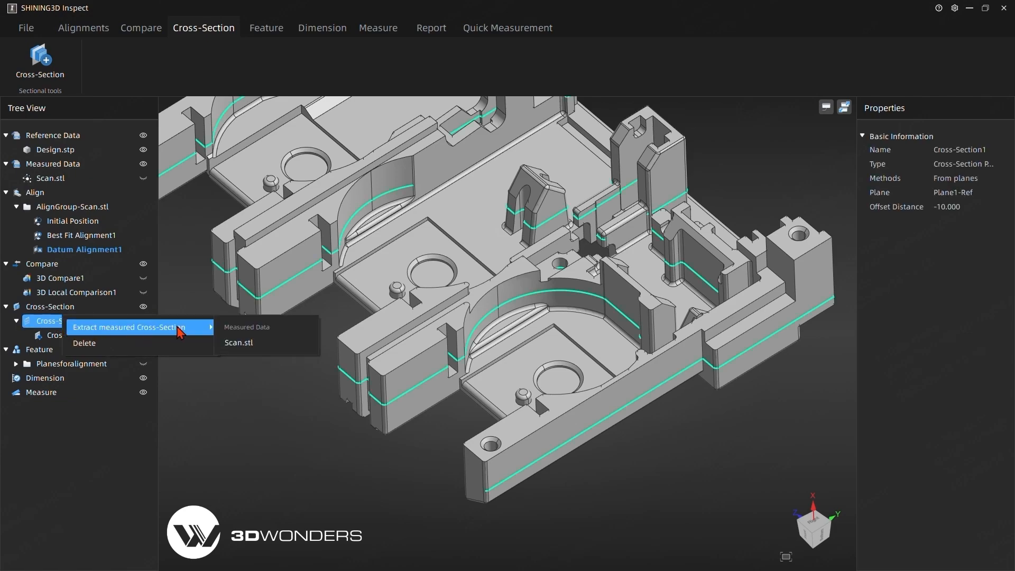
left_click(255, 349)
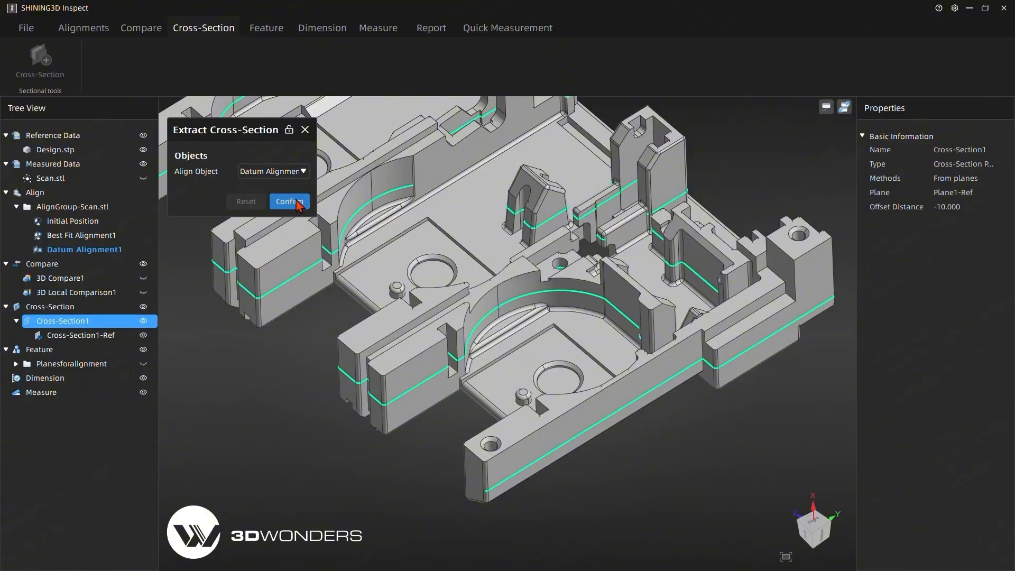
left_click(290, 200)
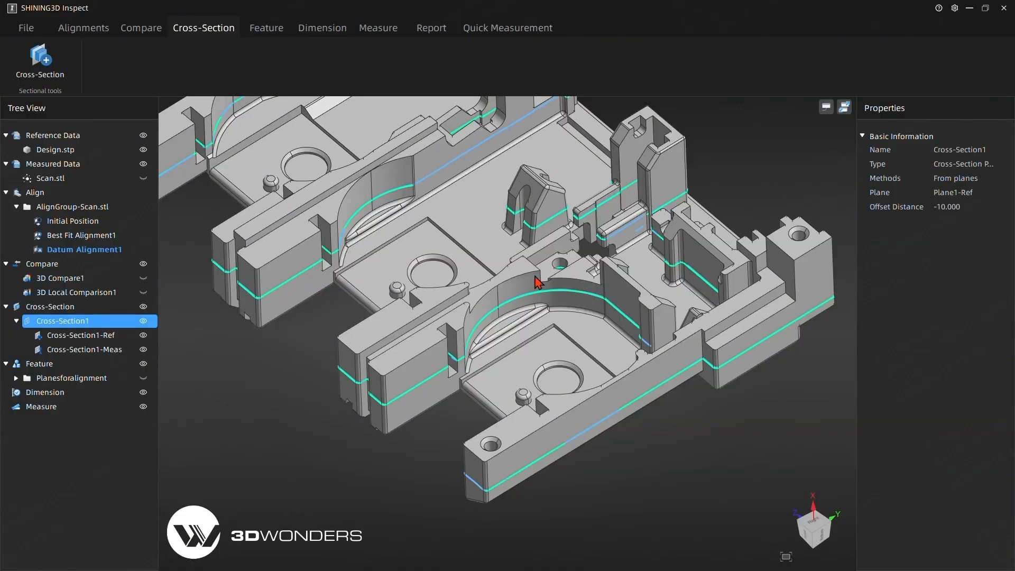
- Start a 2D comparison of Cross-Section1, enable the whisker multiplier with a value of 3, and preview it
middle_click_drag(492, 370, 530, 460)
middle_click_drag(314, 327, 337, 336)
mouse_move(394, 361)
middle_mouse_down()
mouse_move(469, 366)
mouse_move(395, 361)
middle_mouse_up()
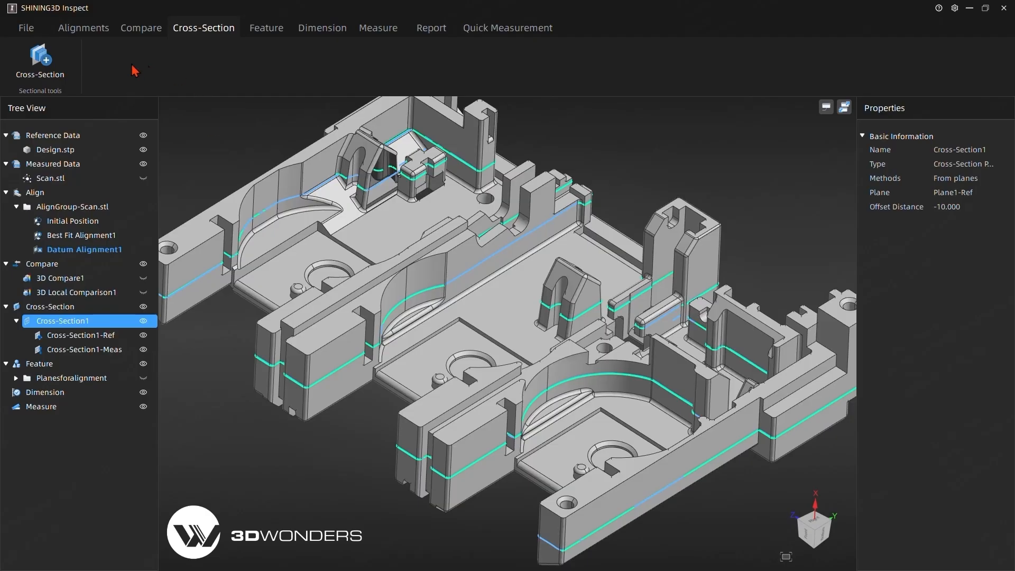
left_click(141, 28)
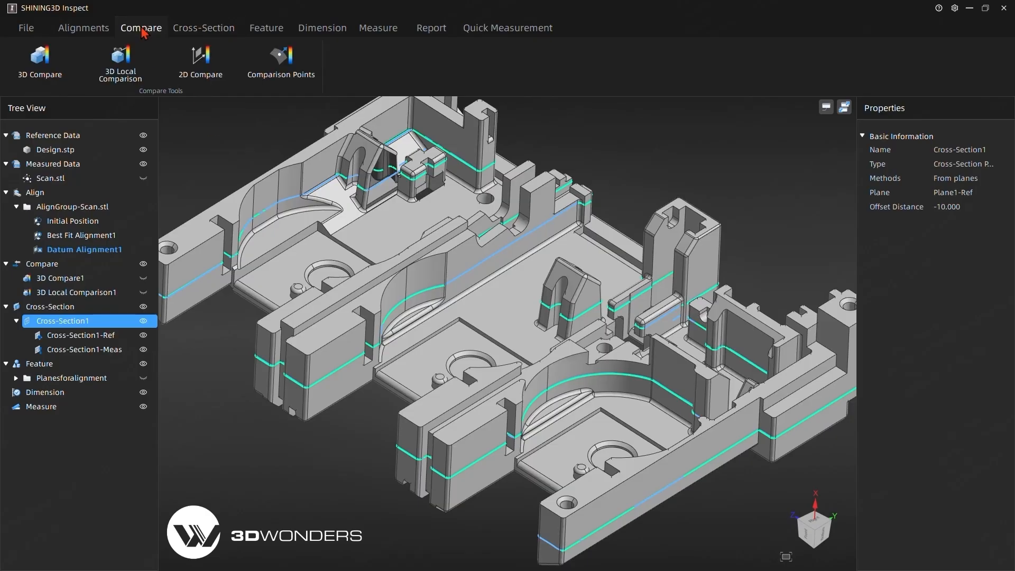
left_click(200, 76)
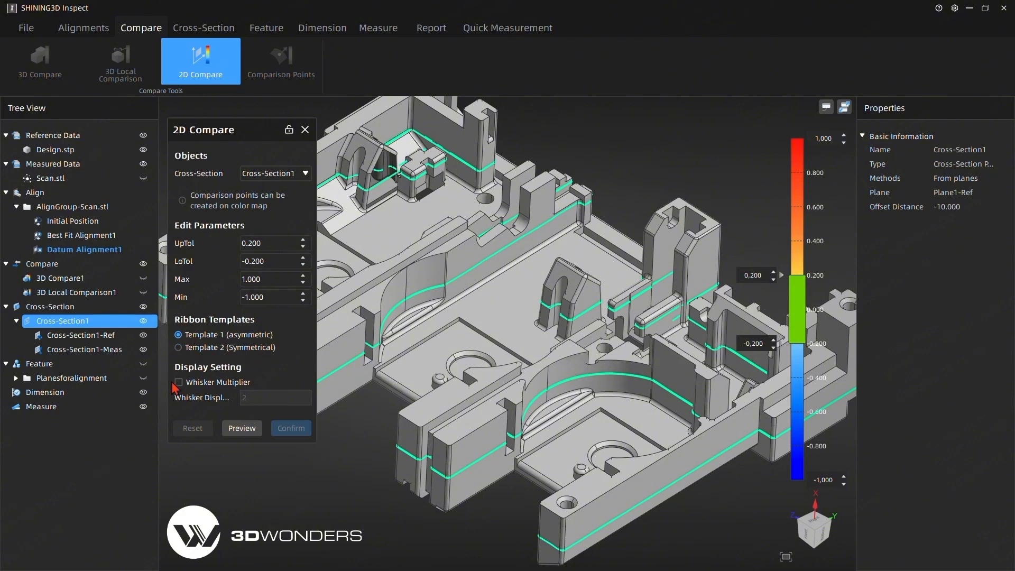
middle_click_drag(443, 289, 422, 304)
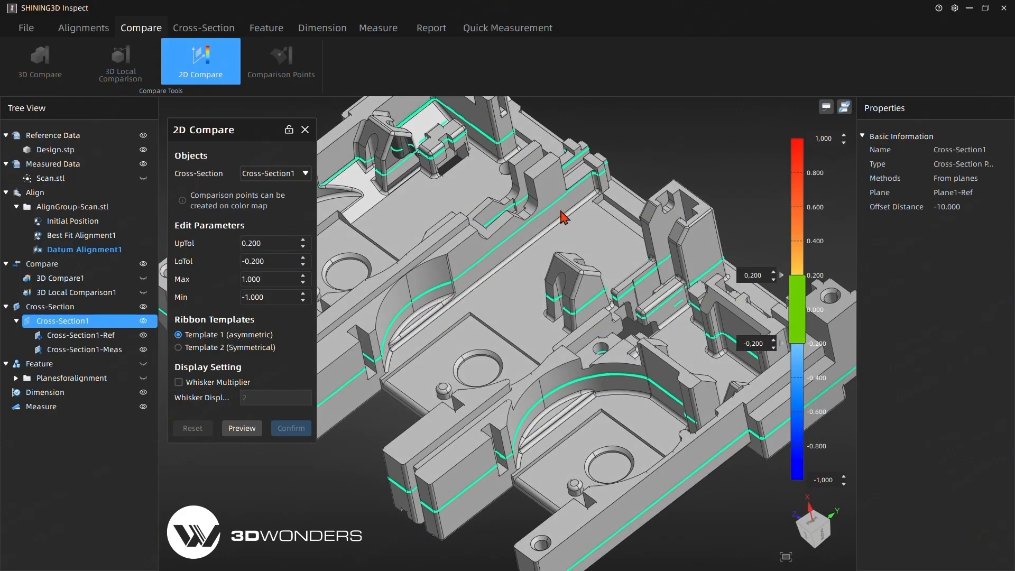
middle_click_drag(521, 265, 544, 256)
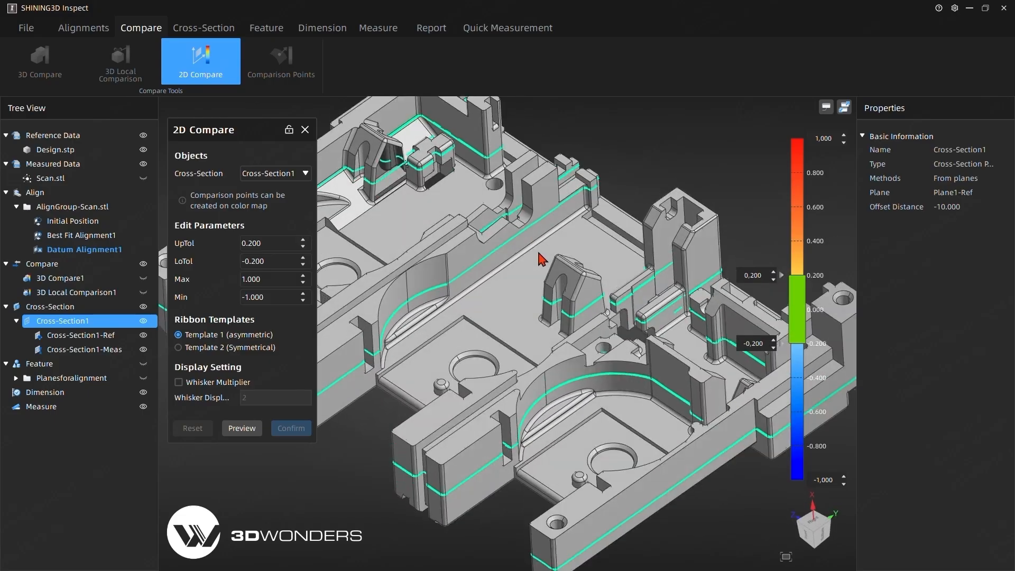
left_click(179, 382)
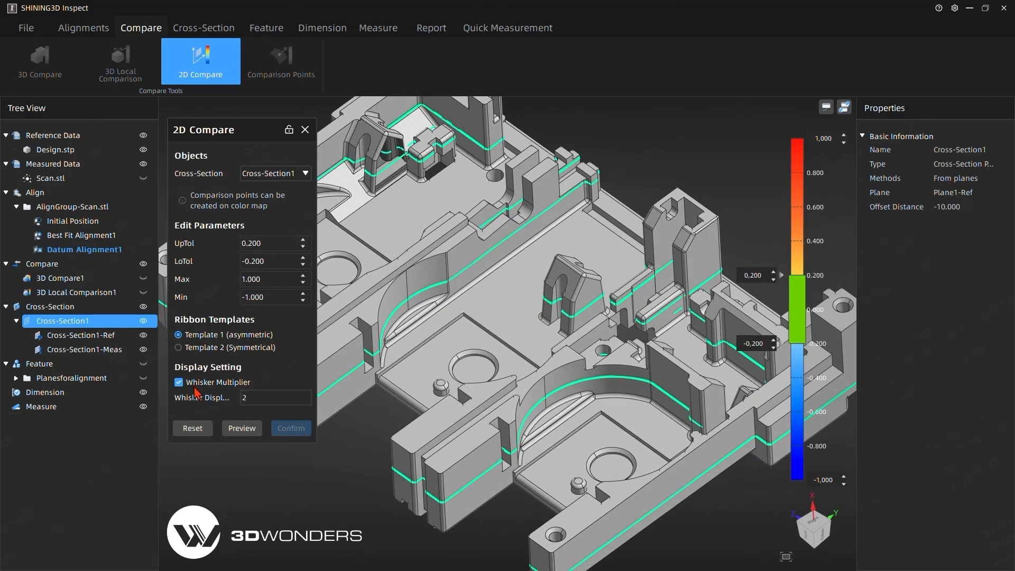
left_click_drag(251, 402, 241, 403)
type("3")
left_click(233, 429)
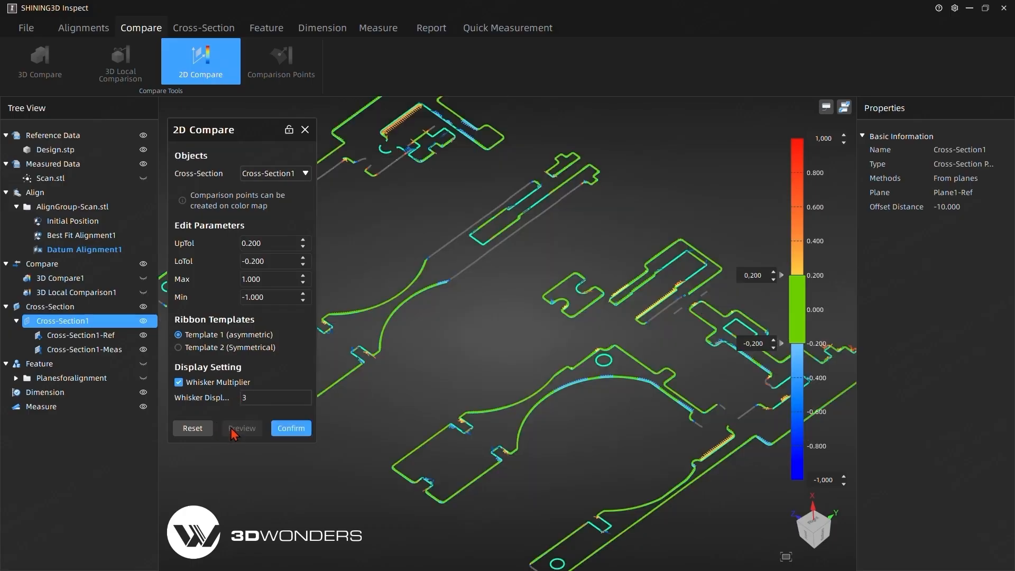
- Examine the deviation whiskers along the previewed cross-section contours, especially on the large arc
scroll(434, 422, "up", 3)
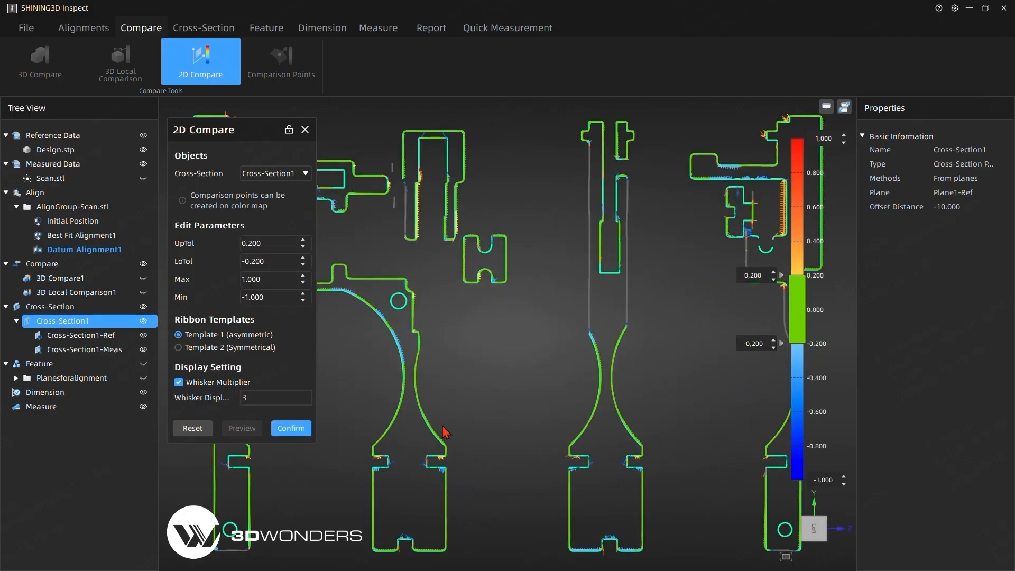
scroll(506, 386, "up", 6)
scroll(363, 372, "down", 3)
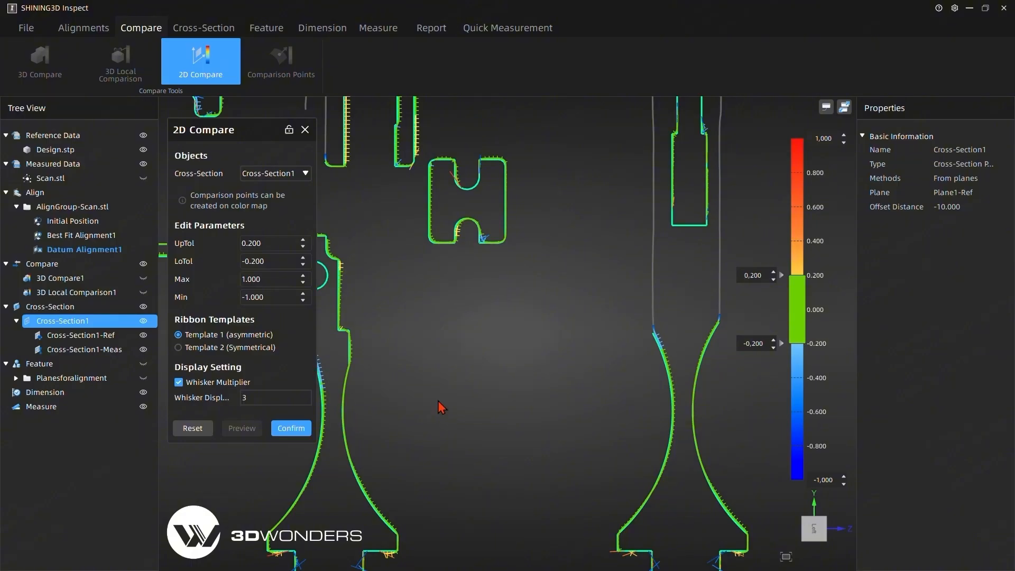
middle_click_drag(531, 396, 597, 389)
scroll(366, 358, "up", 3)
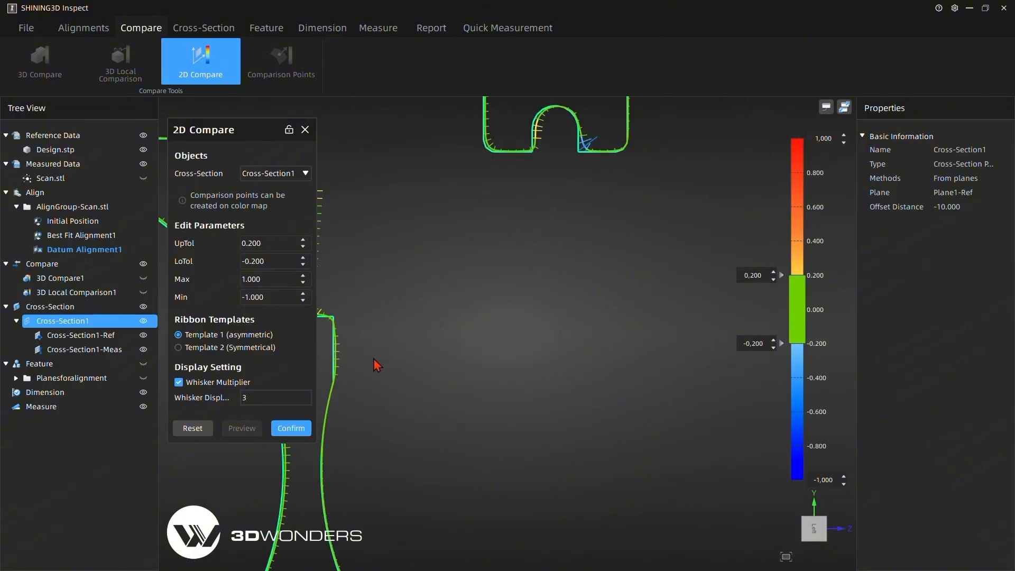
left_click(373, 359)
middle_click_drag(374, 358, 718, 389)
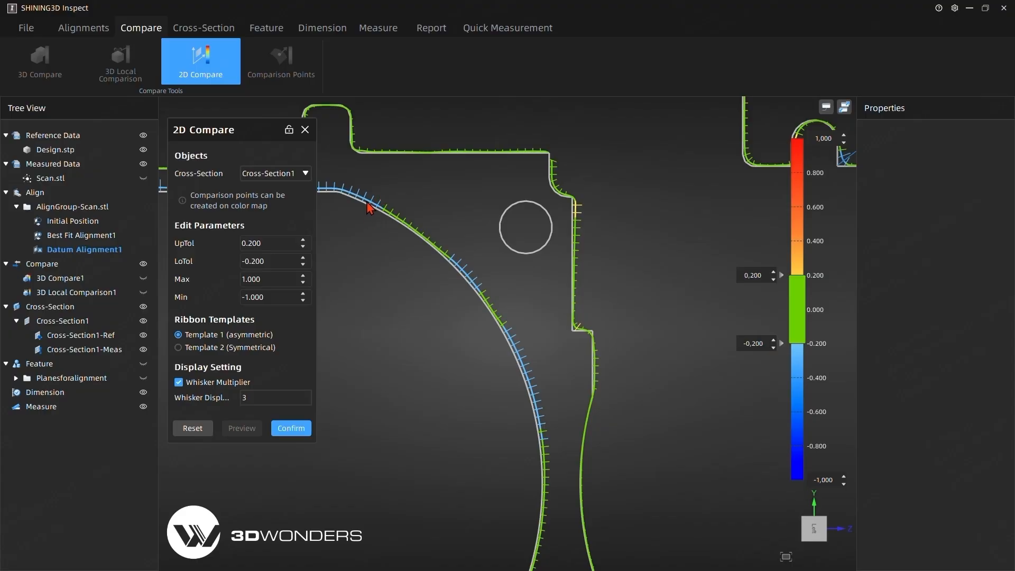
scroll(481, 350, "down", 2)
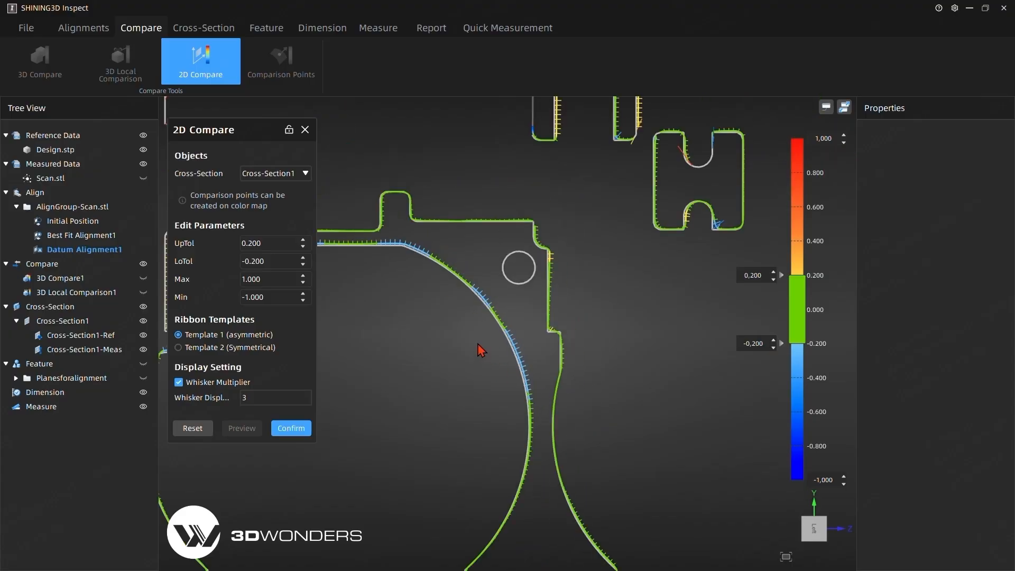
scroll(481, 350, "down", 3)
- Place a deviation point on the large arc's contour and move its label to the open area inside the arc
mouse_move(485, 334)
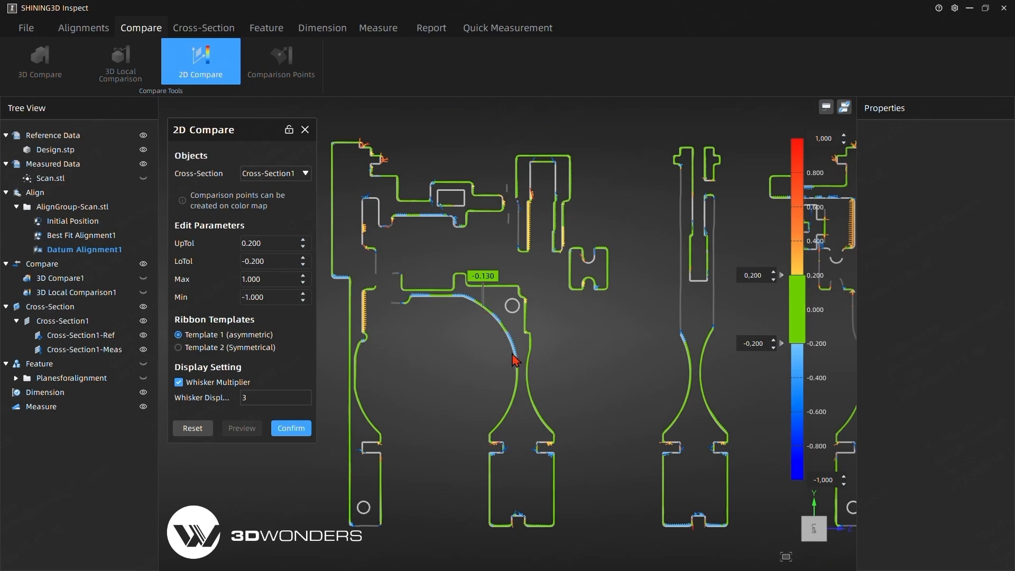
left_click_drag(483, 276, 420, 354)
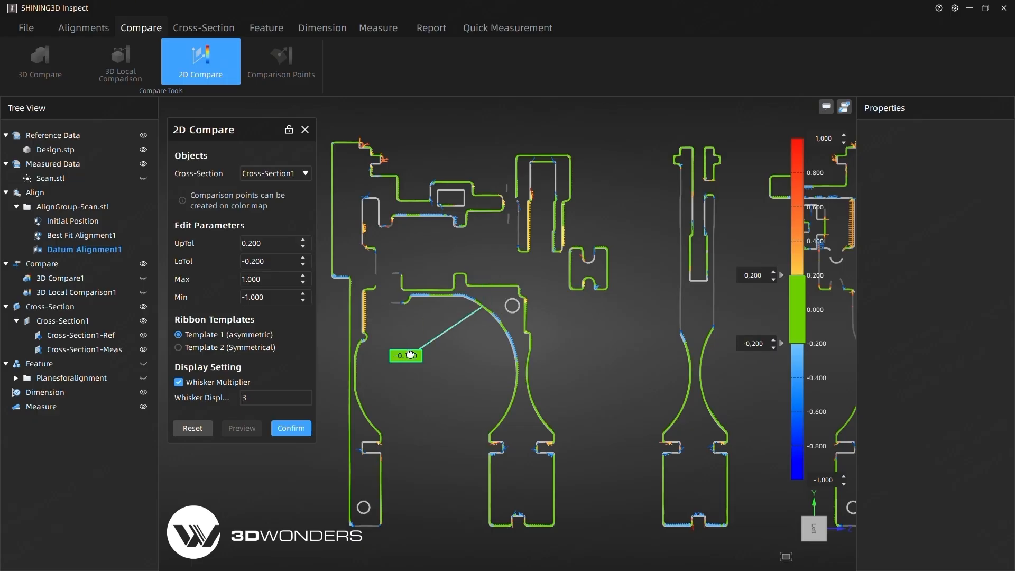
left_click(498, 427)
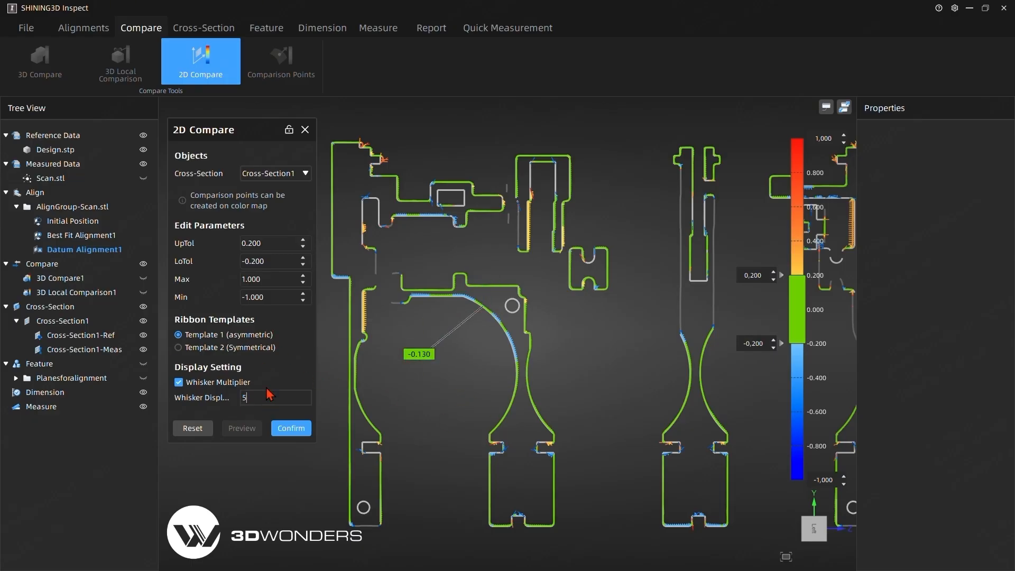
- Reset the 2D comparison, re-enable the whisker multiplier with a value of 5, and preview Cross-Section1 again
left_click(193, 427)
left_click(192, 382)
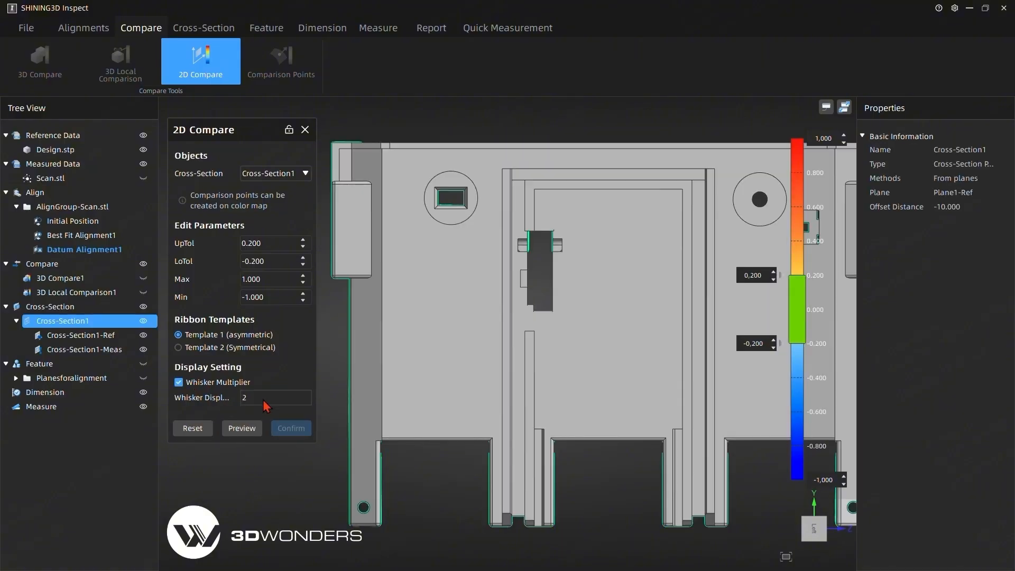
left_click_drag(263, 403, 225, 403)
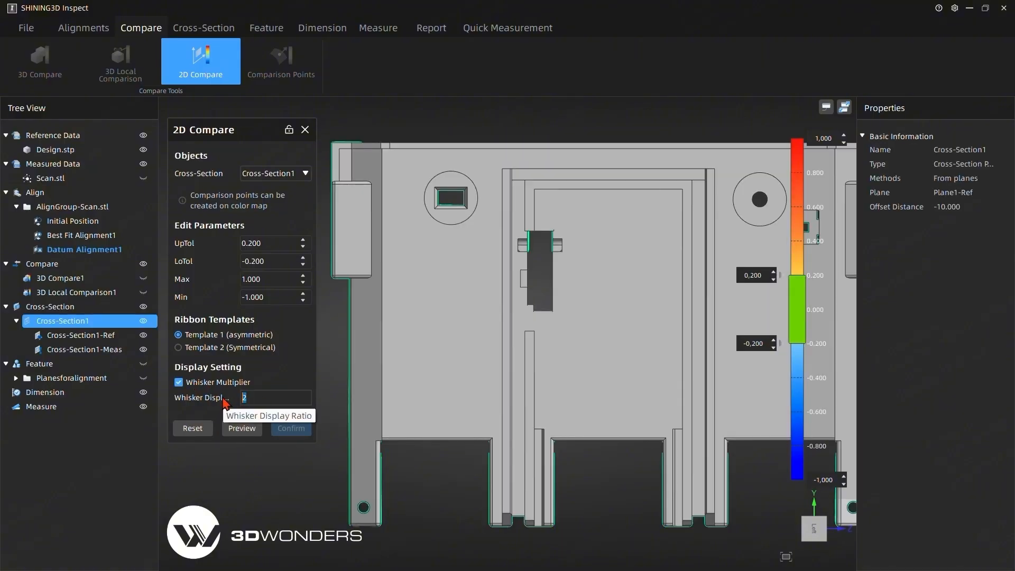
left_click(241, 430)
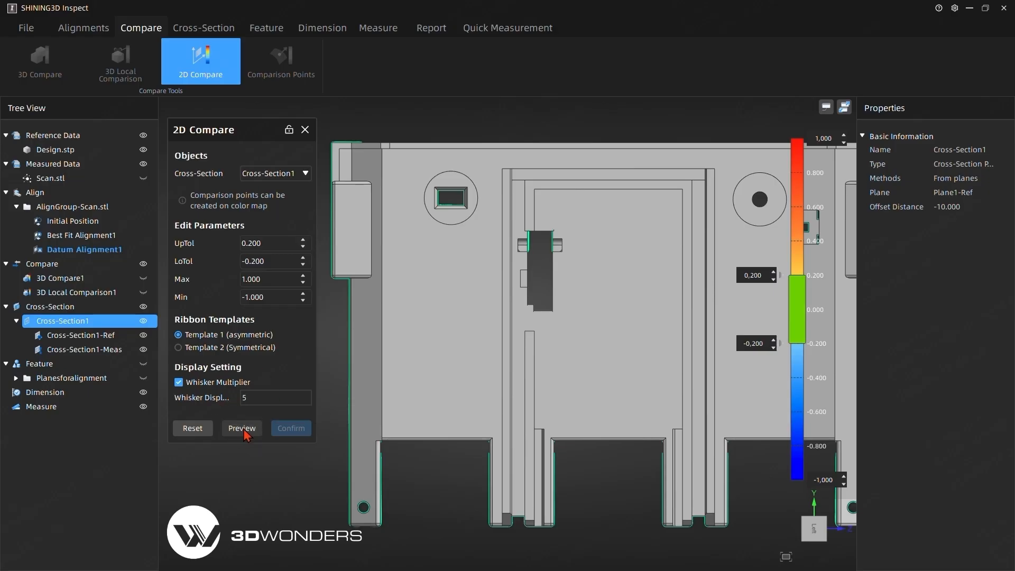
- Label the deviation on the large arc's contour, inspect the whiskers along the section, and confirm the 2D comparison
left_click(473, 349)
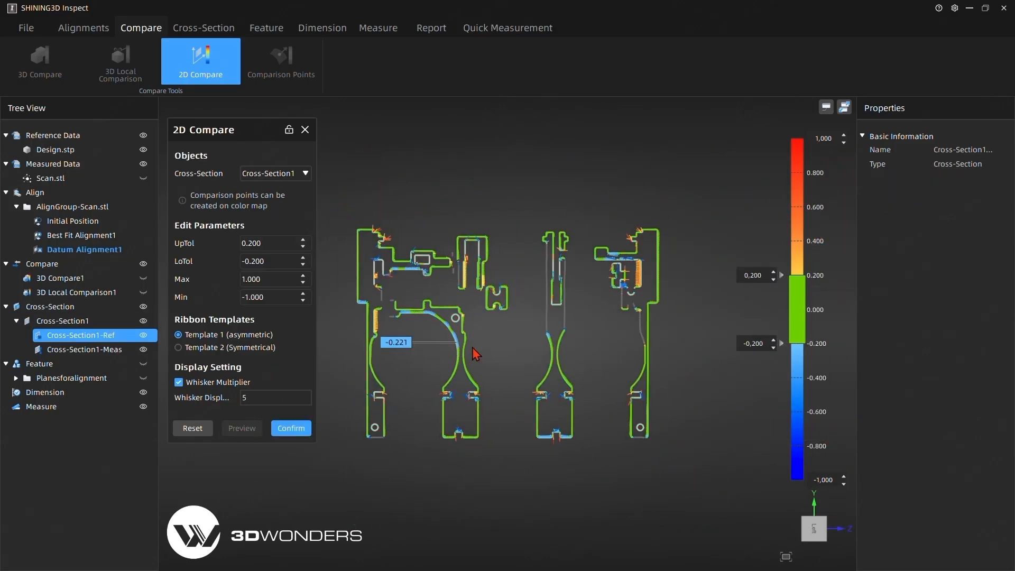
scroll(436, 328, "up", 2)
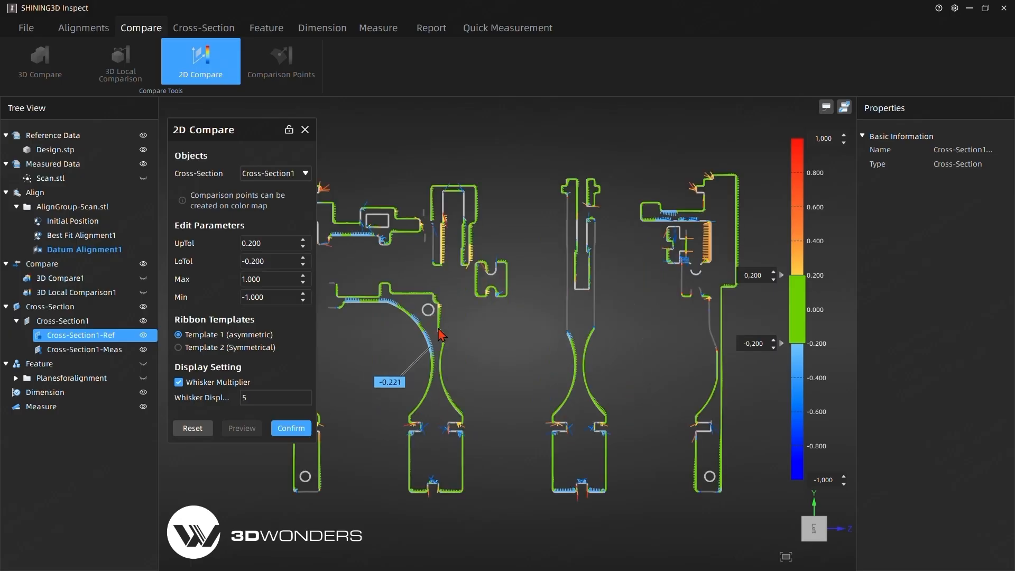
scroll(435, 347, "up", 2)
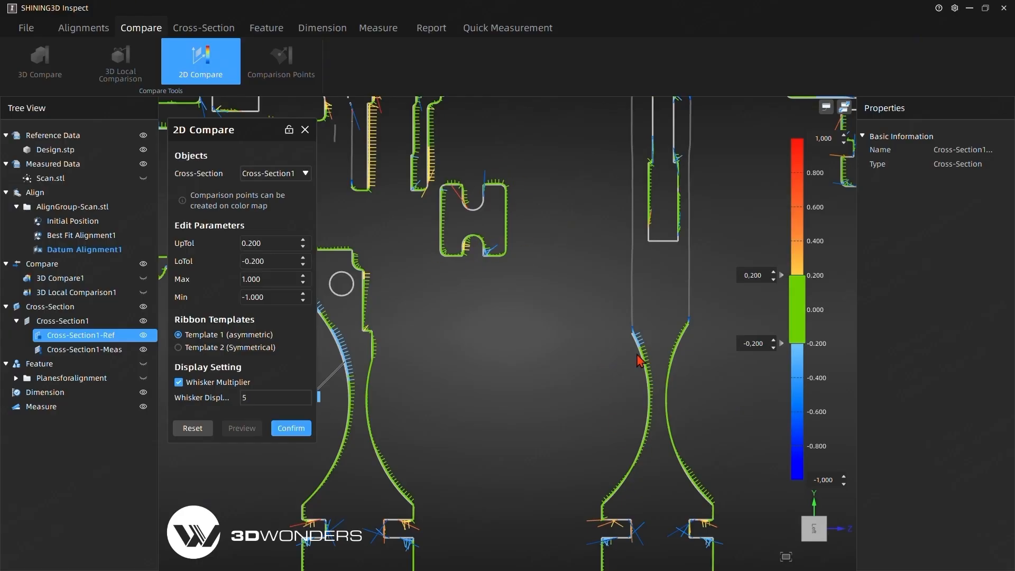
scroll(466, 400, "down", 5)
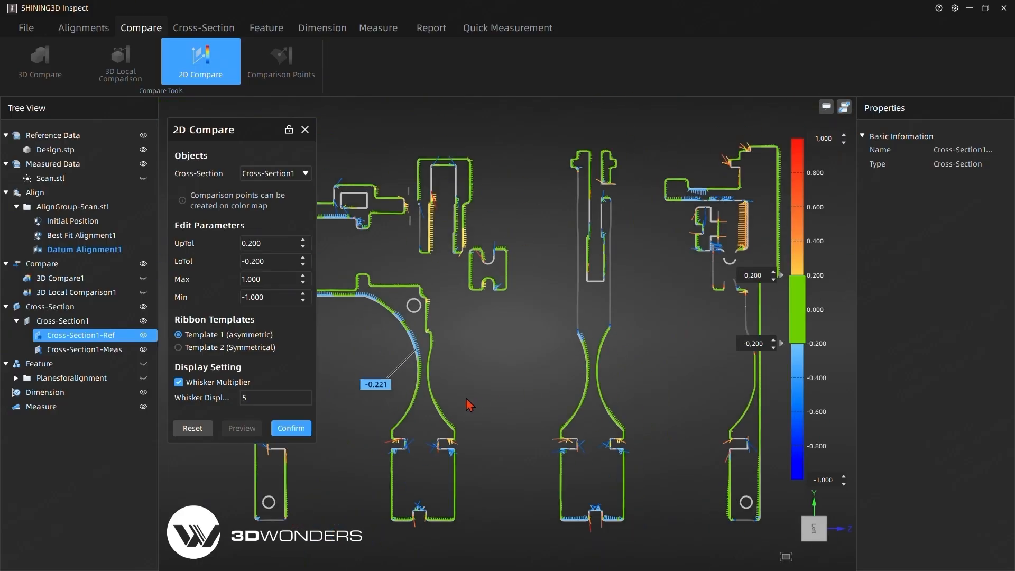
left_click(481, 354)
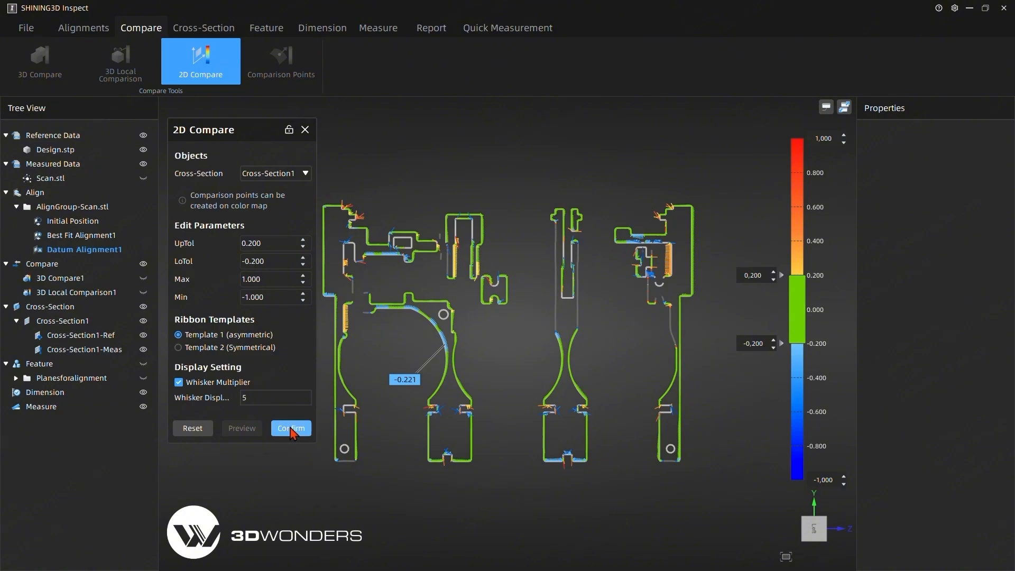
left_click(293, 429)
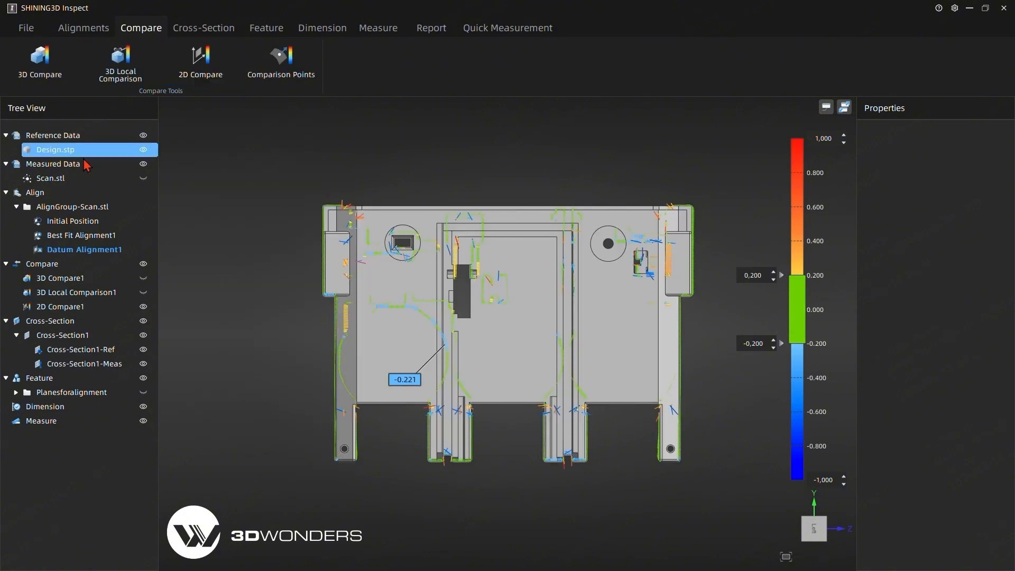
- Hide the reference data and add the 2D comparison view of Cross-Section1 to the report
left_click(144, 136)
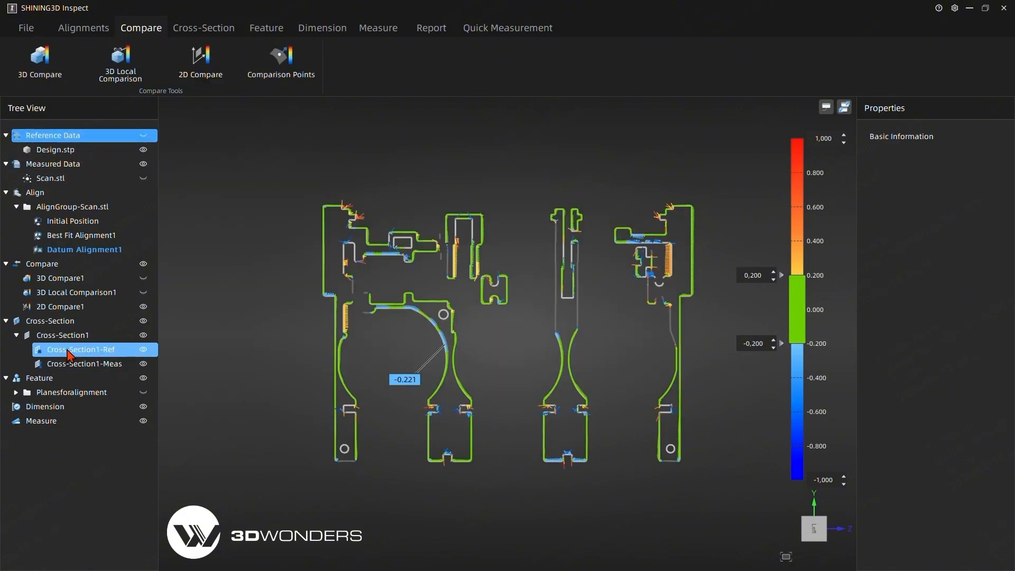
left_click(57, 337)
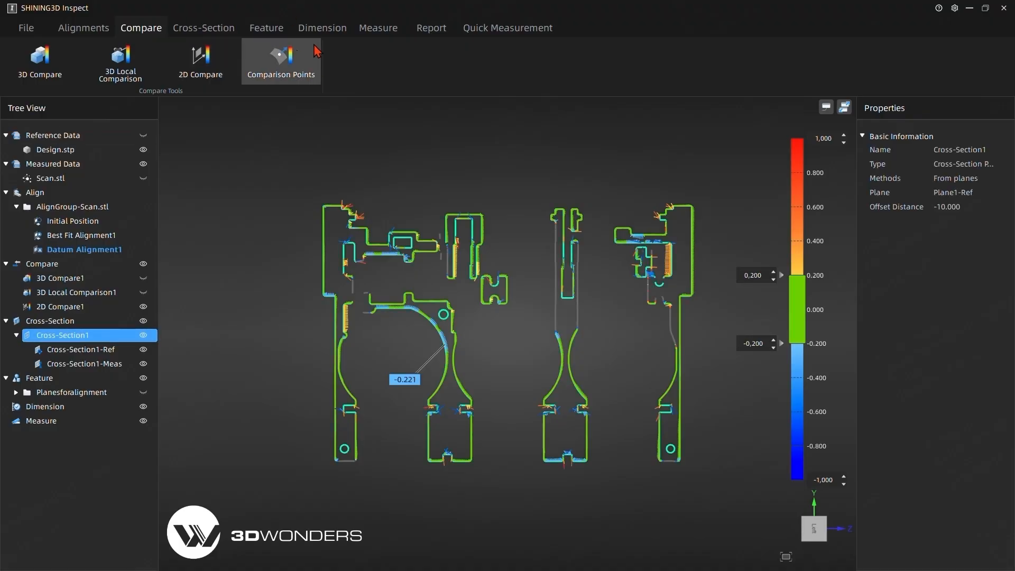
left_click(420, 31)
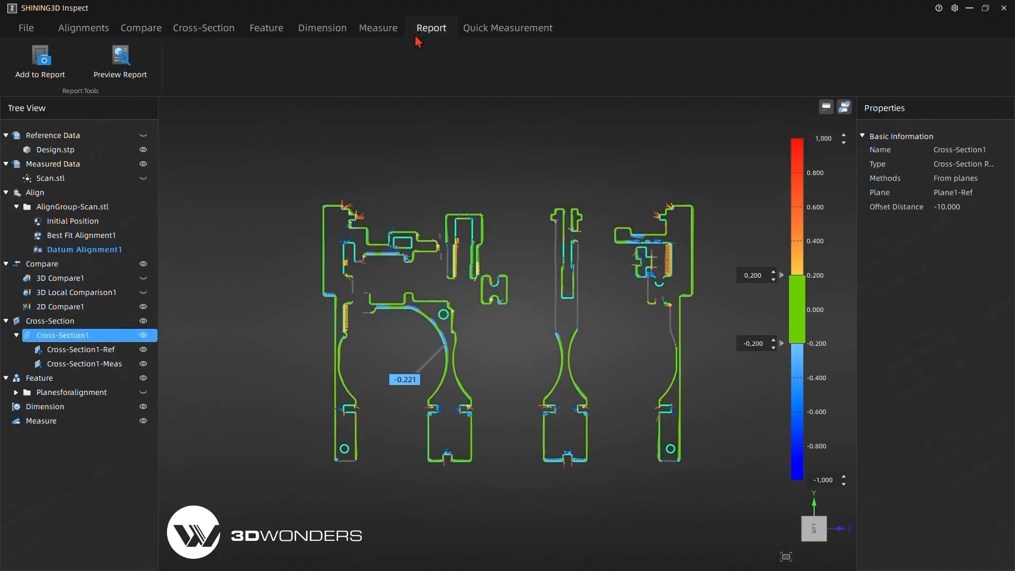
left_click(44, 82)
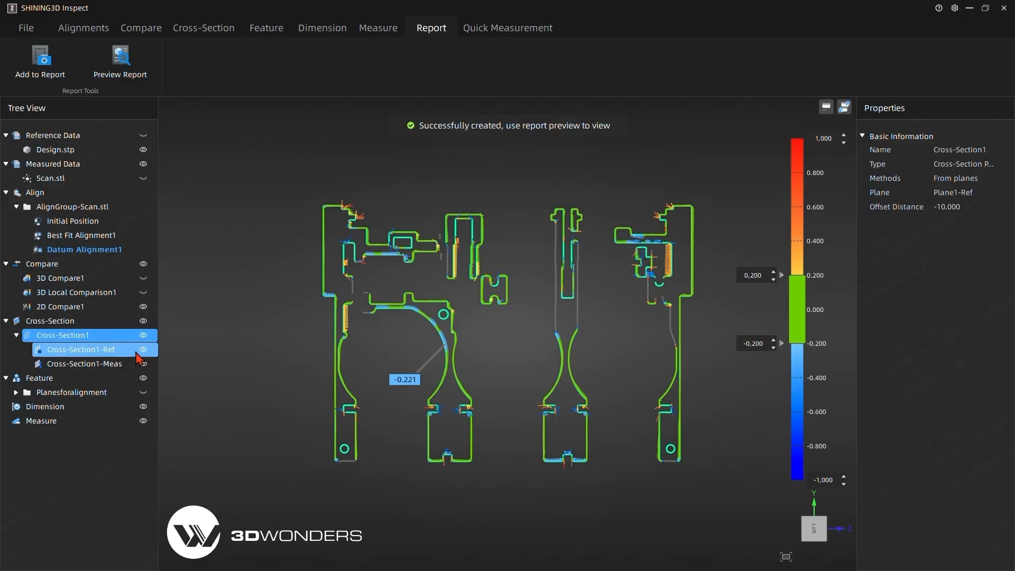
- Hide the Cross-Section group and 2D Compare1, and show the reference data again
left_click(149, 326)
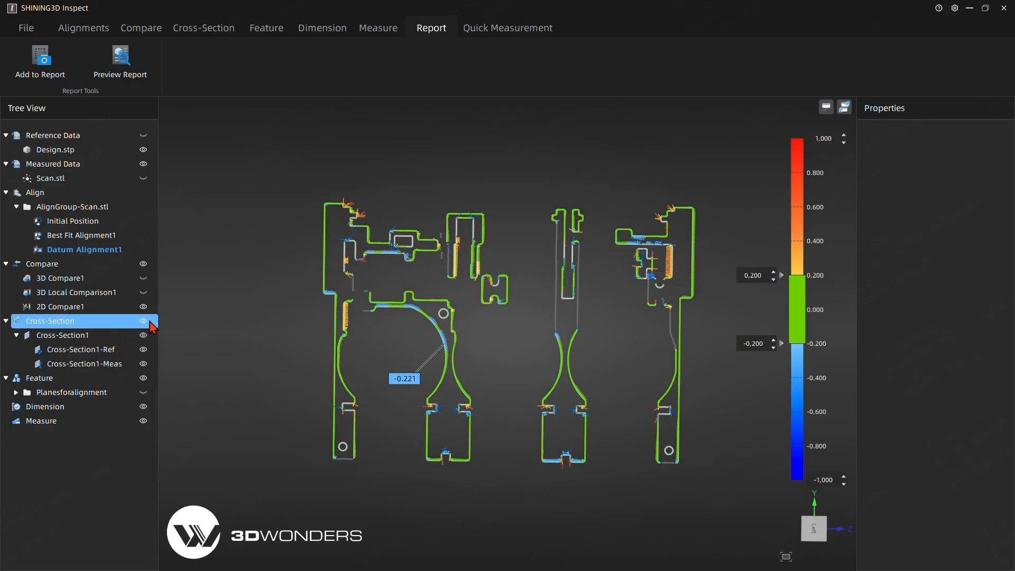
left_click(144, 321)
left_click(143, 307)
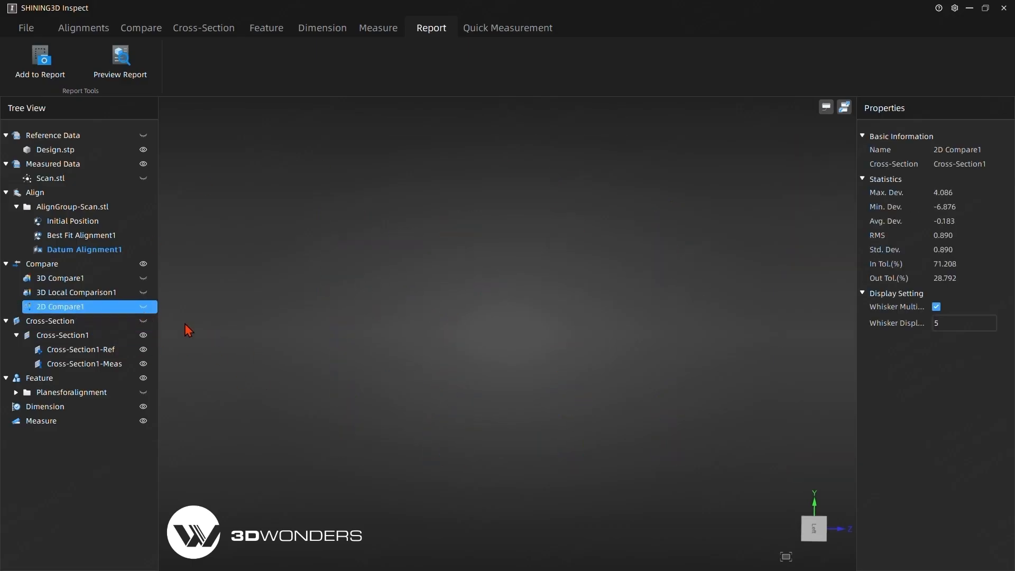
left_click(144, 135)
right_click_drag(283, 276, 765, 324)
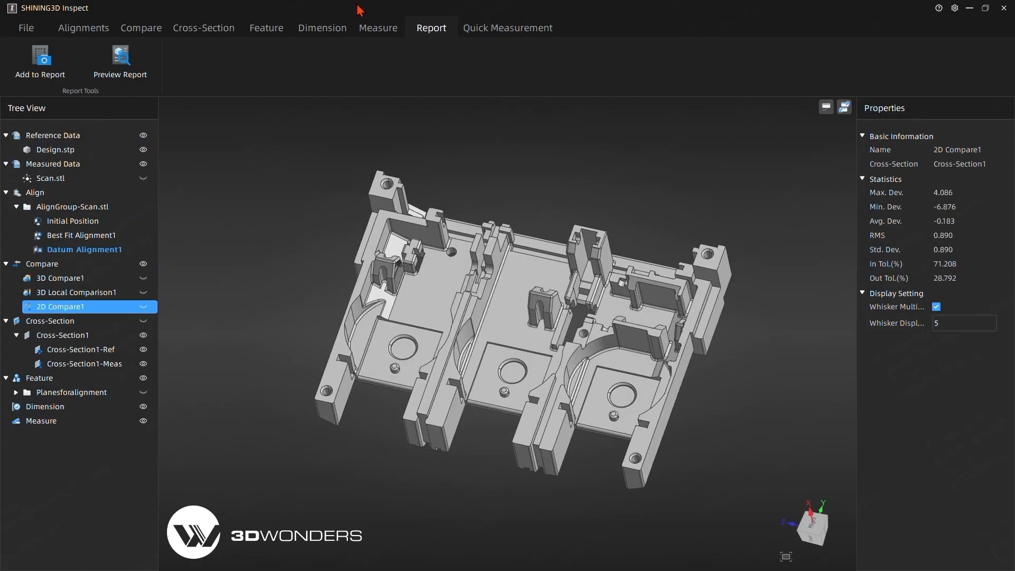
- Start Comparison Points between Design.stp and Scan.stl using the datum alignment, and set the radius to 1
left_click(124, 36)
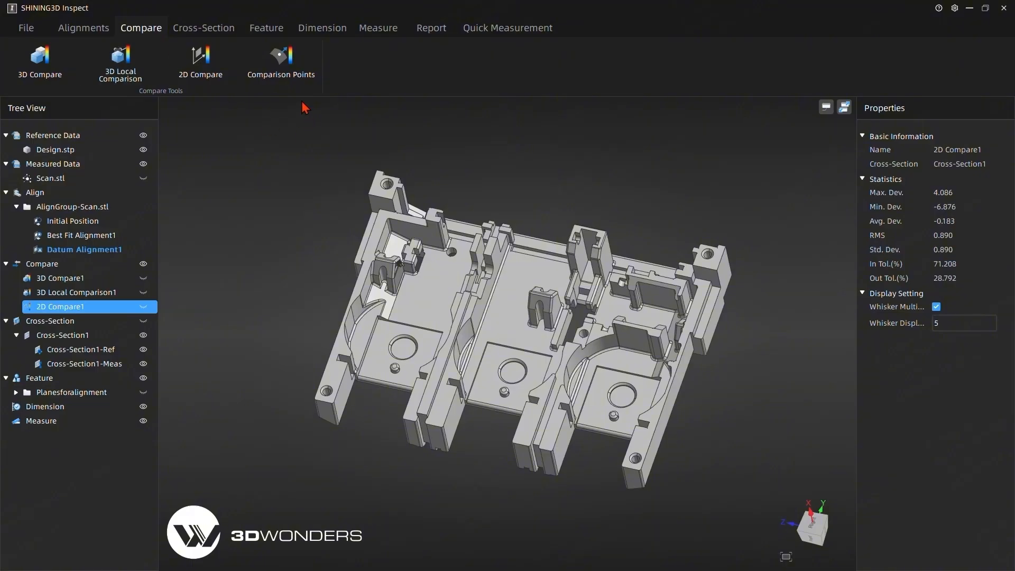
left_click(282, 66)
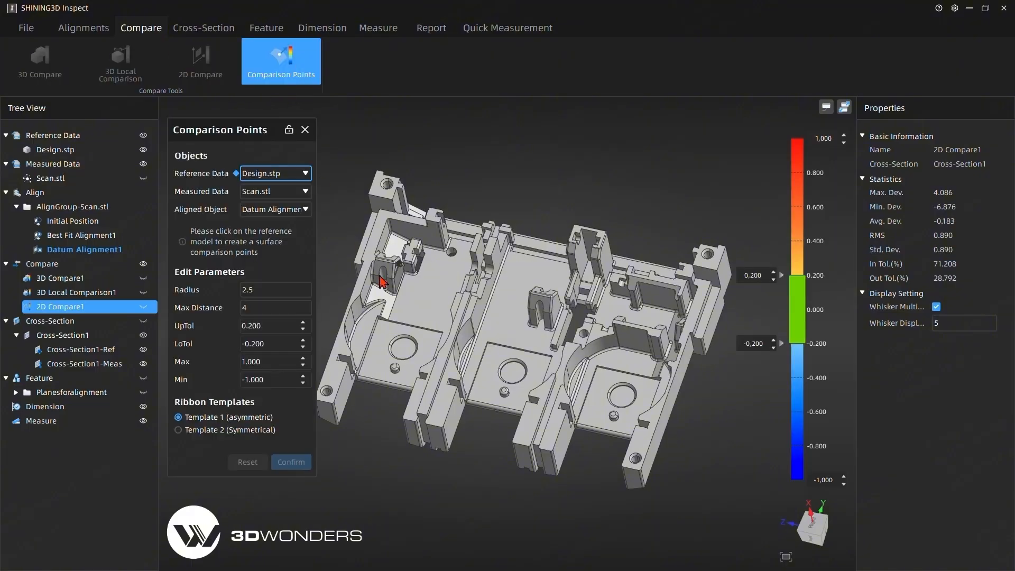
middle_click_drag(456, 278, 487, 172)
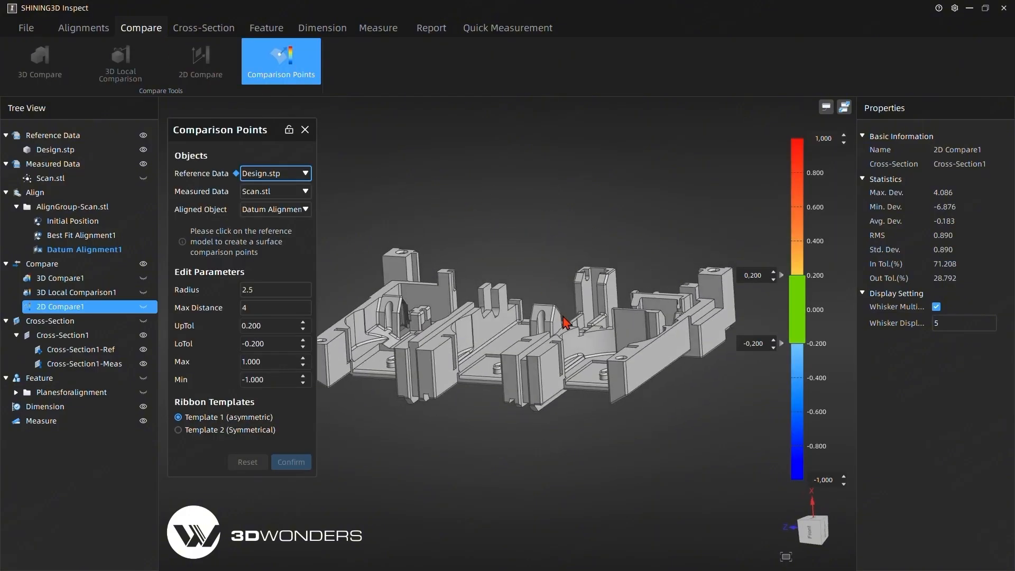
middle_click_drag(563, 317, 484, 349)
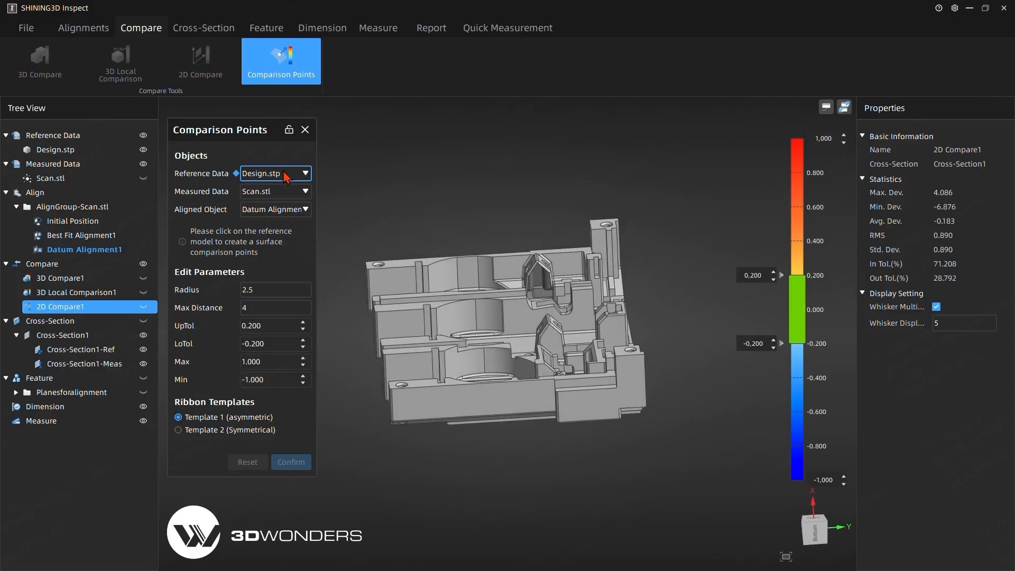
middle_click_drag(355, 394, 421, 386)
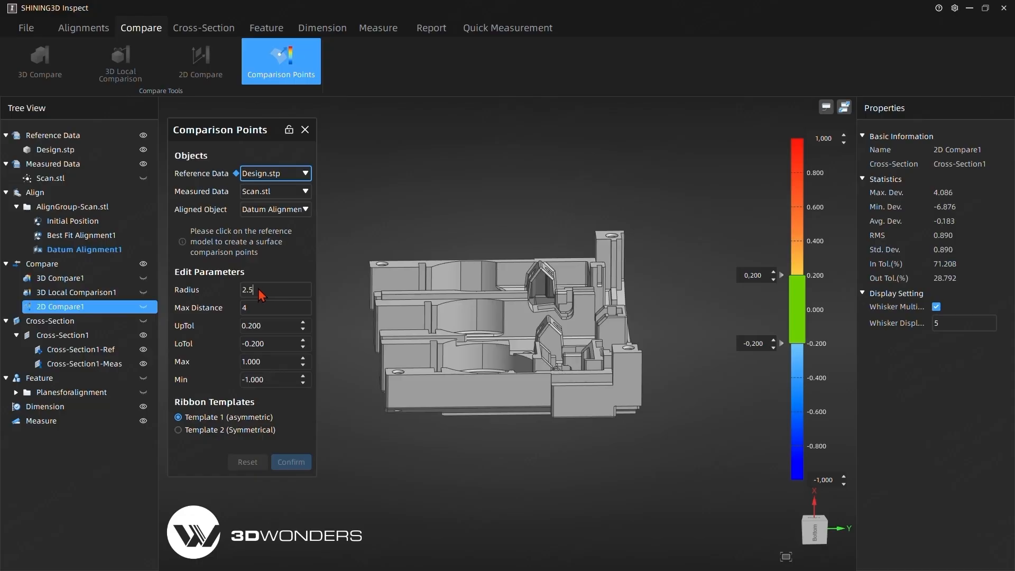
left_click_drag(259, 293, 231, 299)
type("1")
- Place seven surface comparison points in a row along the upper edge of the part's long outer side face
left_click(397, 384)
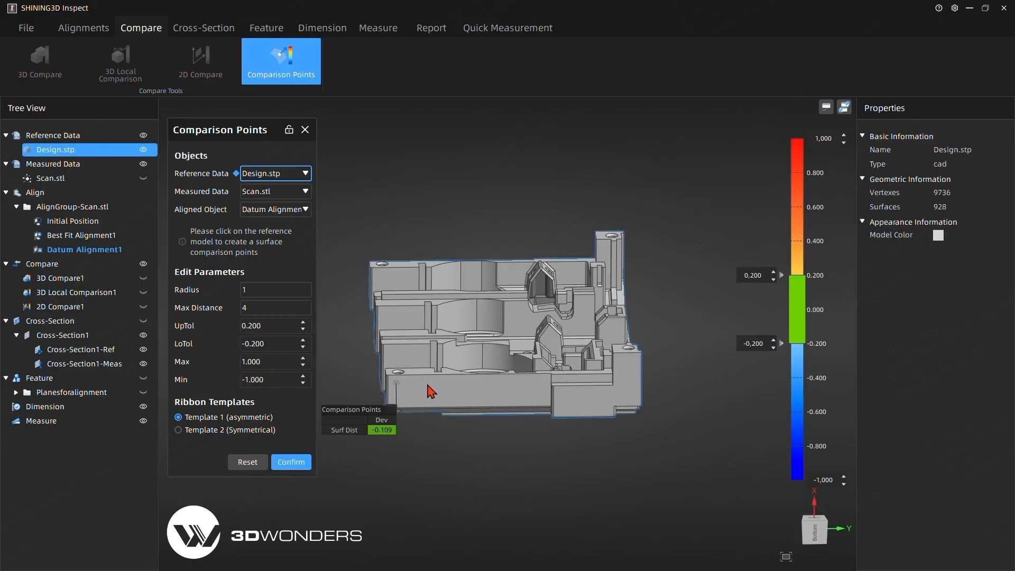
left_click(419, 382)
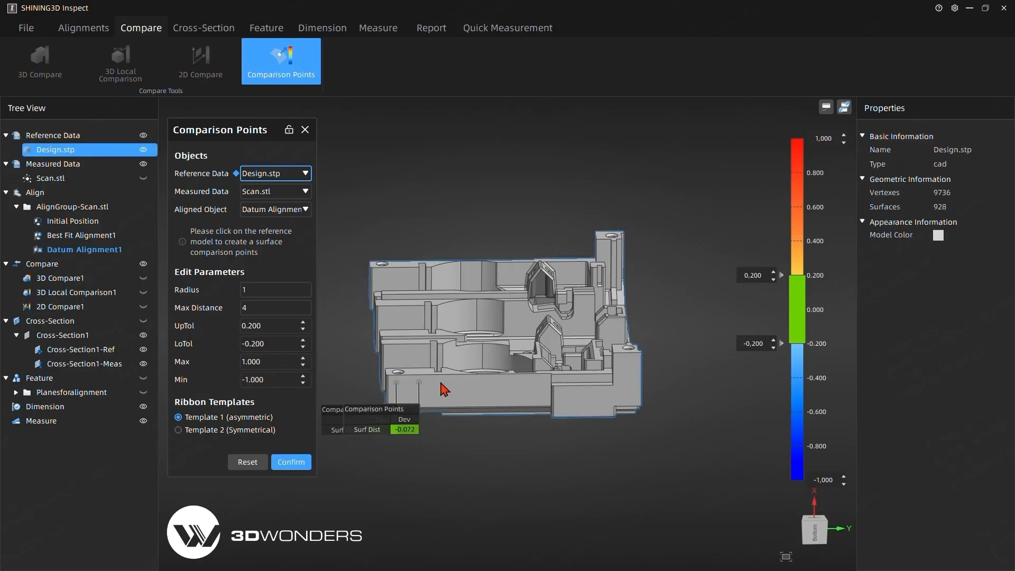
left_click(443, 380)
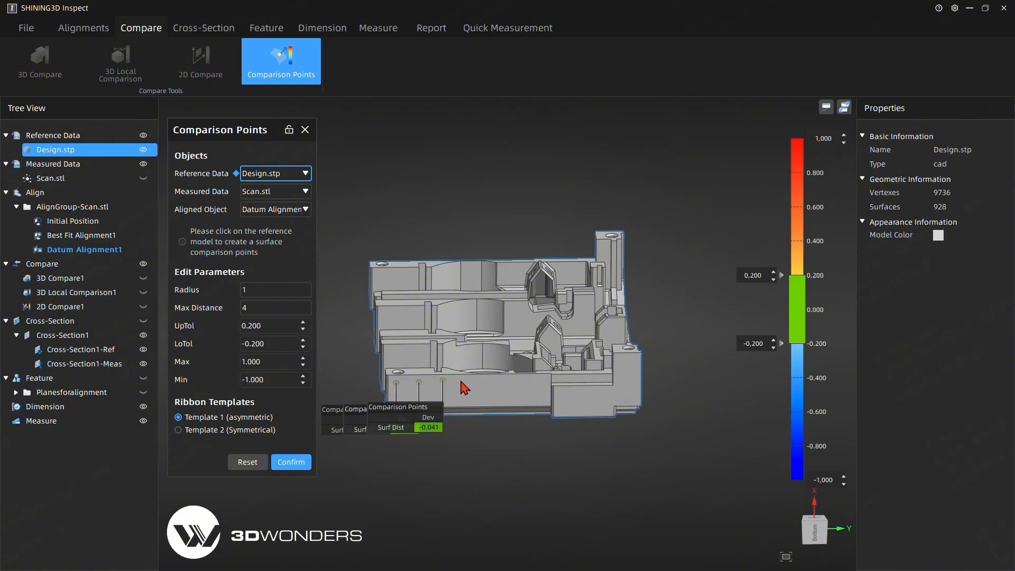
left_click(461, 382)
left_click(483, 382)
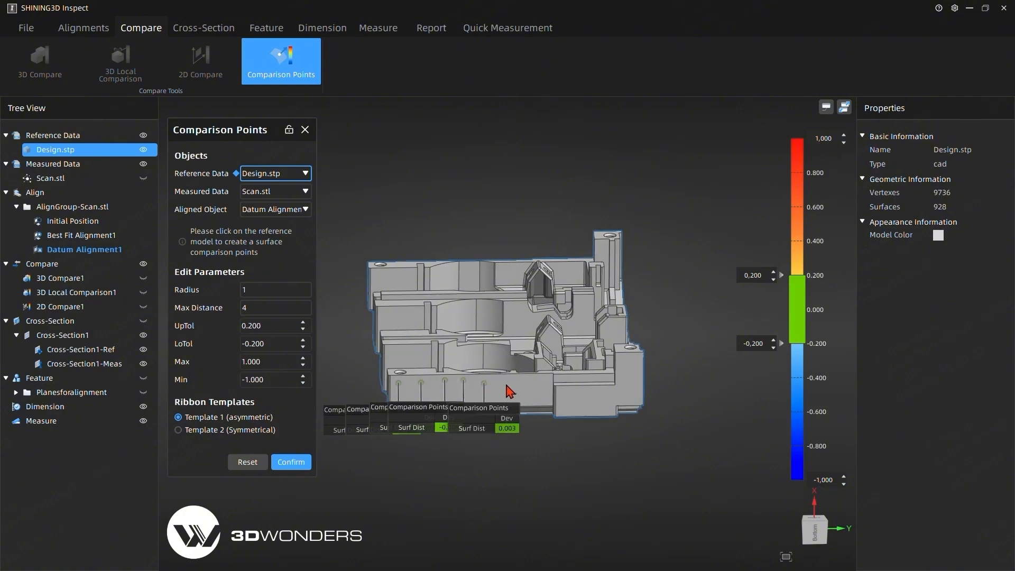
left_click(507, 382)
left_click(532, 382)
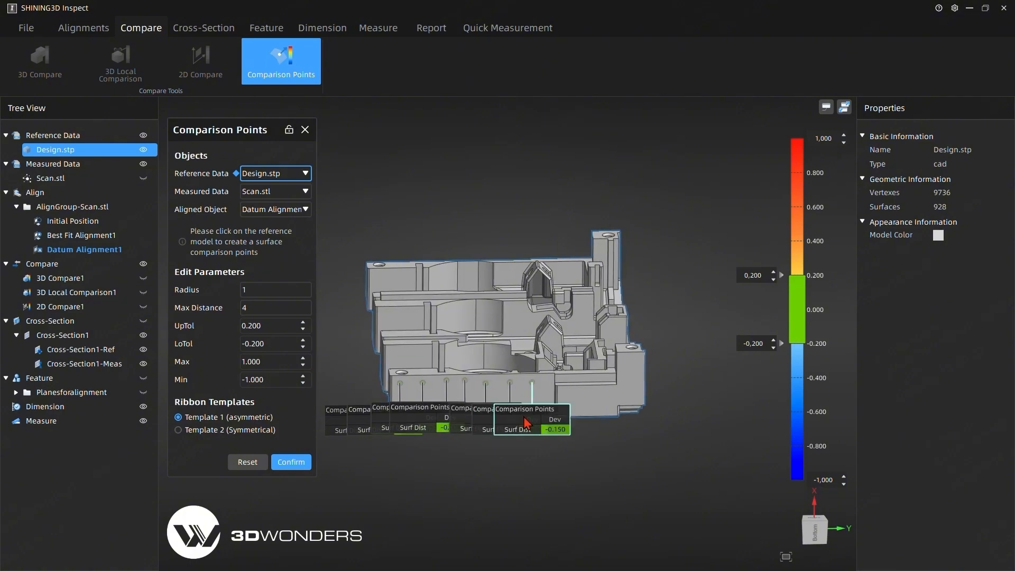
- Move the labels of the last three comparison points into an evenly spaced row above the part
left_click_drag(558, 427, 708, 177)
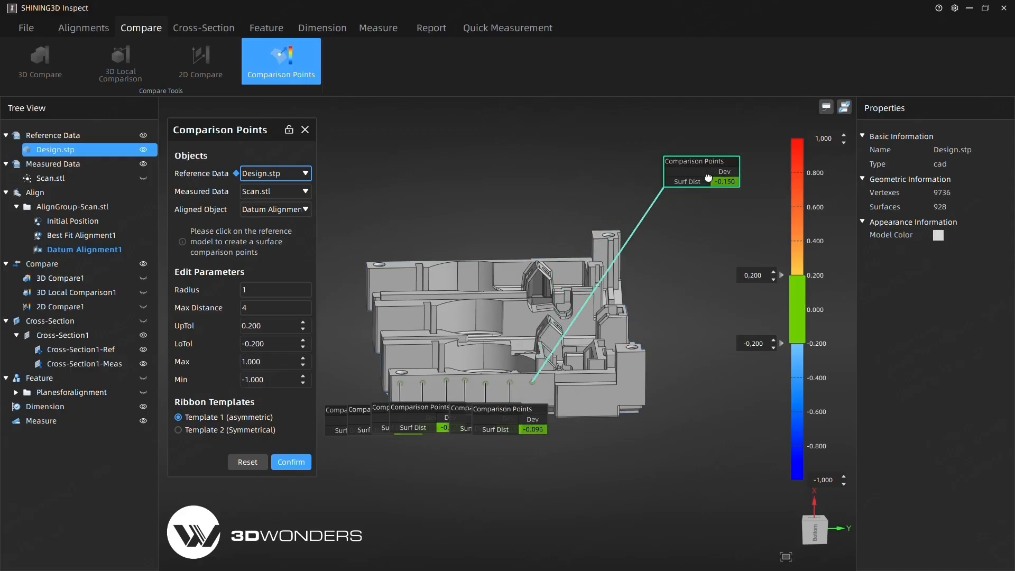
left_click_drag(533, 424, 625, 175)
middle_click_drag(437, 328, 455, 348)
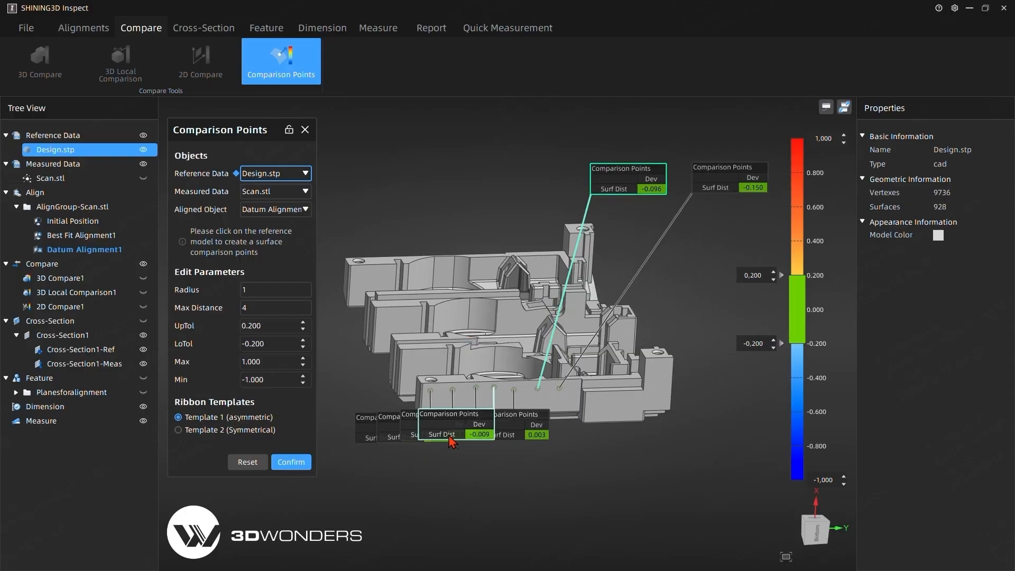
left_click_drag(507, 431, 526, 185)
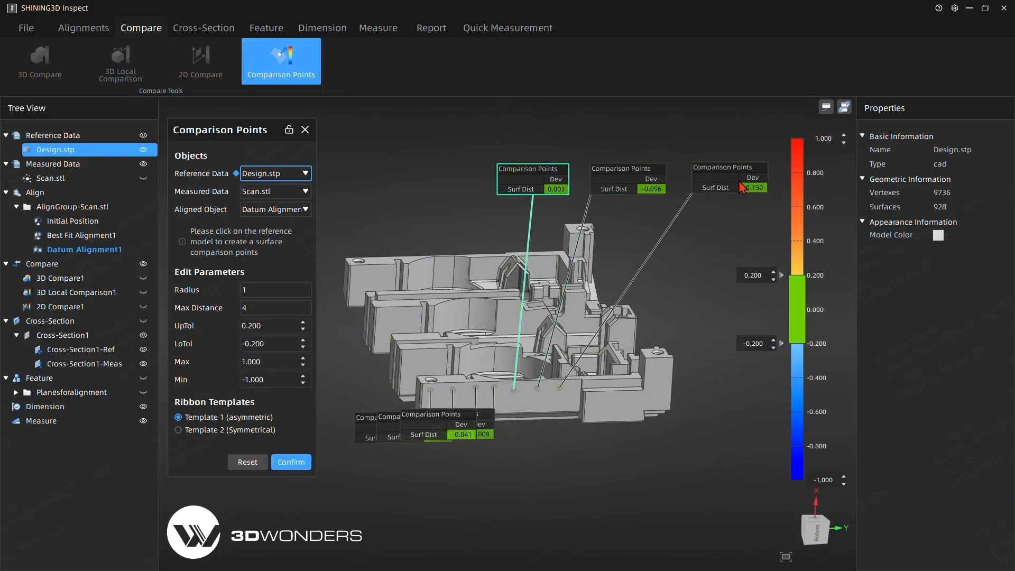
left_click_drag(743, 187, 723, 187)
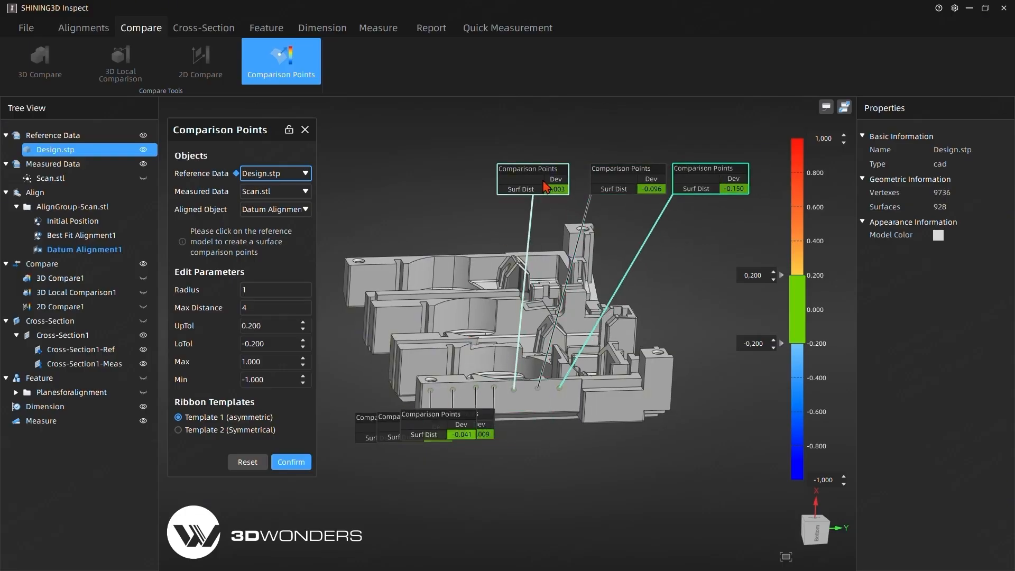
left_click_drag(543, 181, 555, 180)
- Confirm the comparison points and line up the labels of the first four points in the same row above the part
left_click_drag(483, 426, 477, 182)
left_click_drag(433, 440, 267, 182)
key("Return")
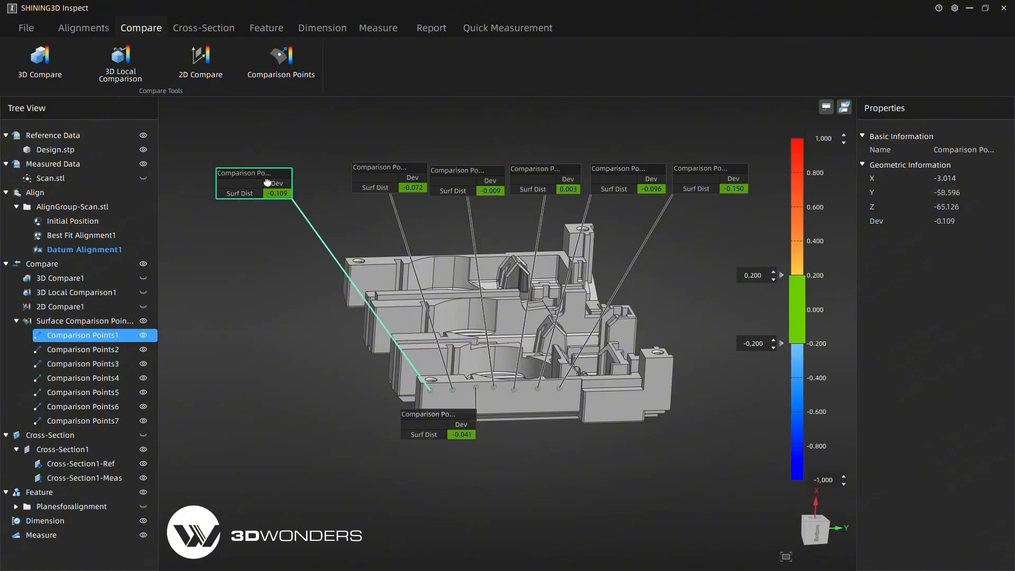
left_click_drag(386, 177, 234, 176)
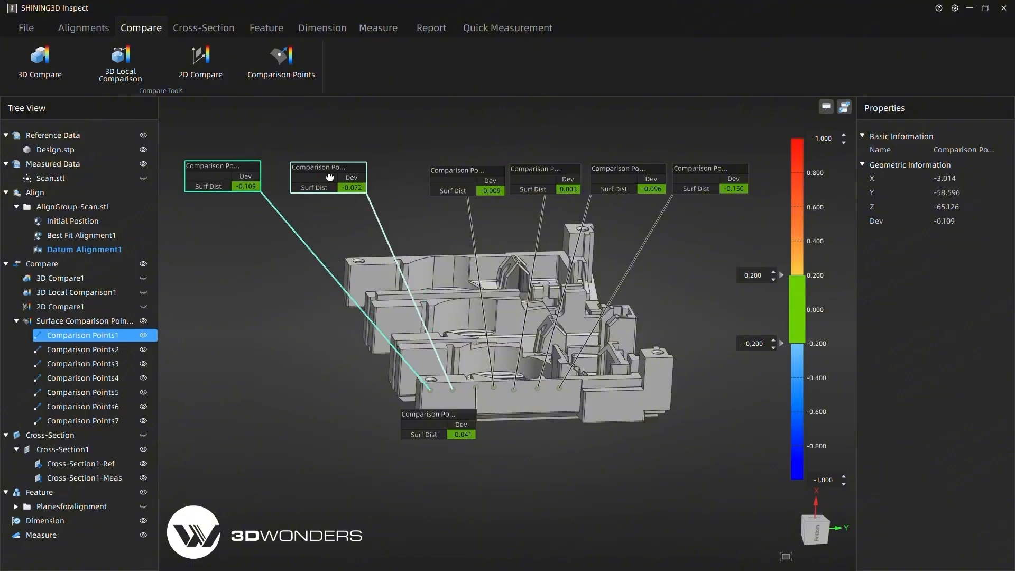
left_click_drag(329, 177, 311, 176)
left_click_drag(451, 426, 403, 182)
left_click_drag(467, 185, 468, 184)
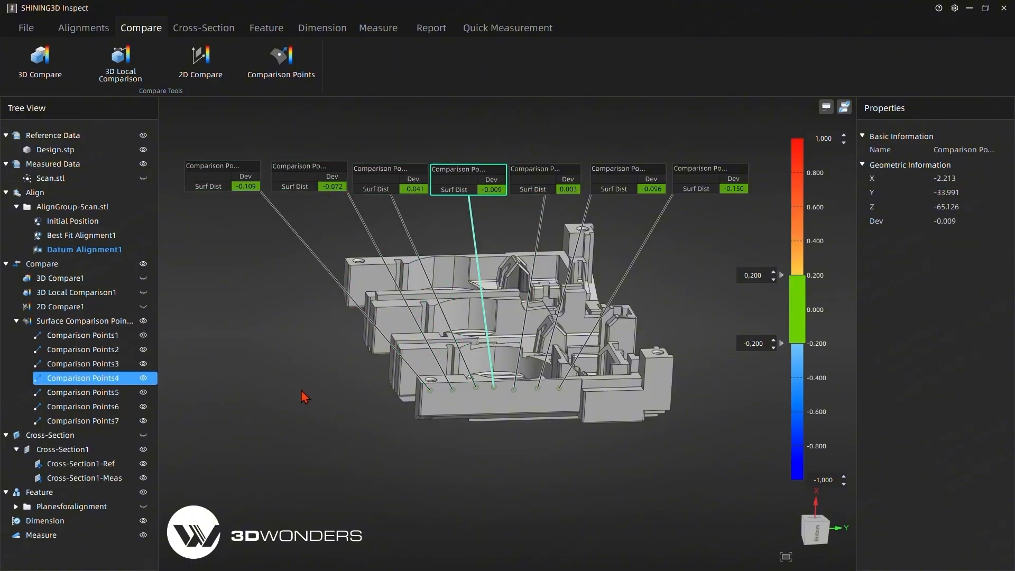
- Select the whole surface comparison points group and add its view to the report
left_click(93, 323)
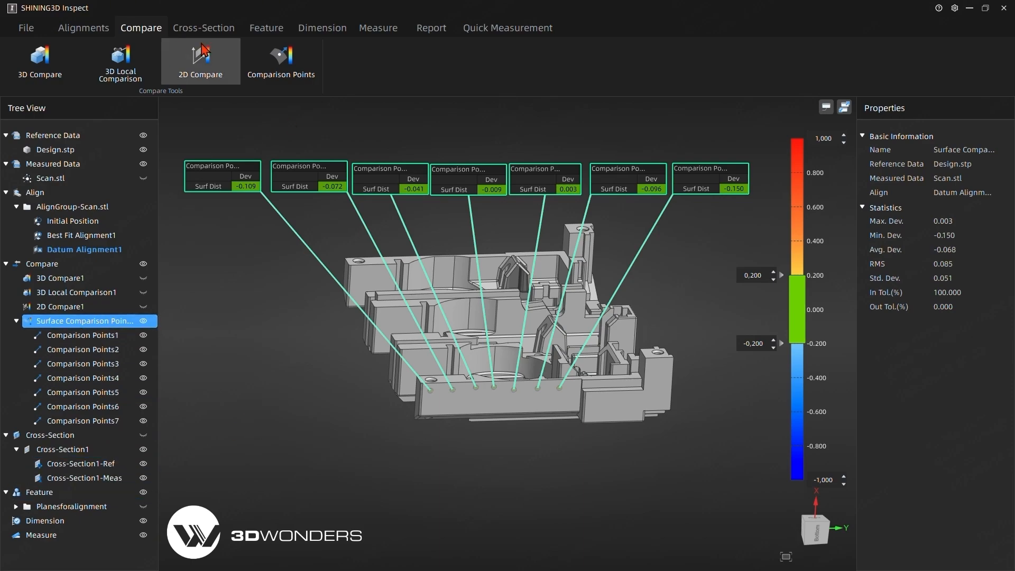
left_click(419, 35)
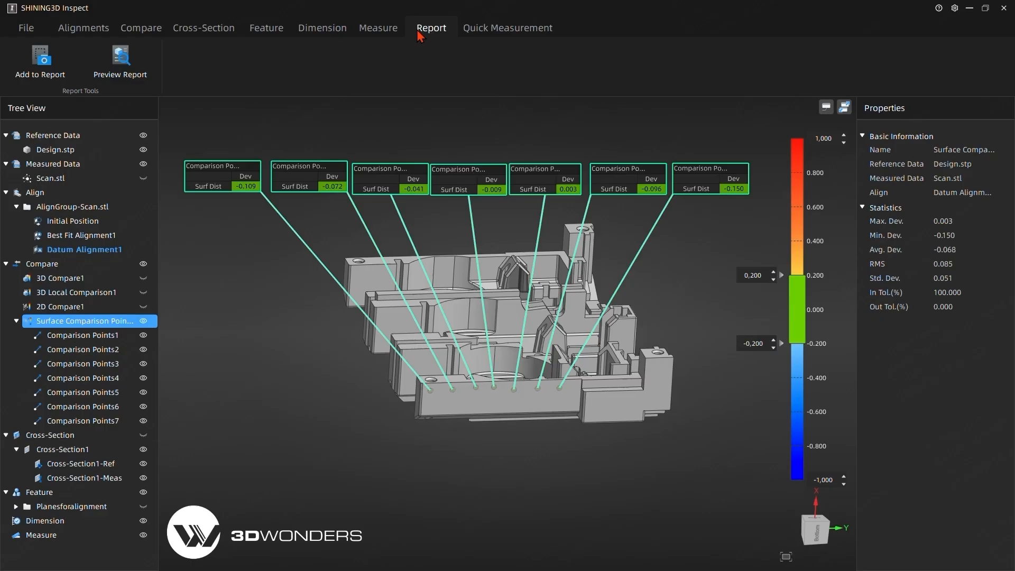
left_click(53, 79)
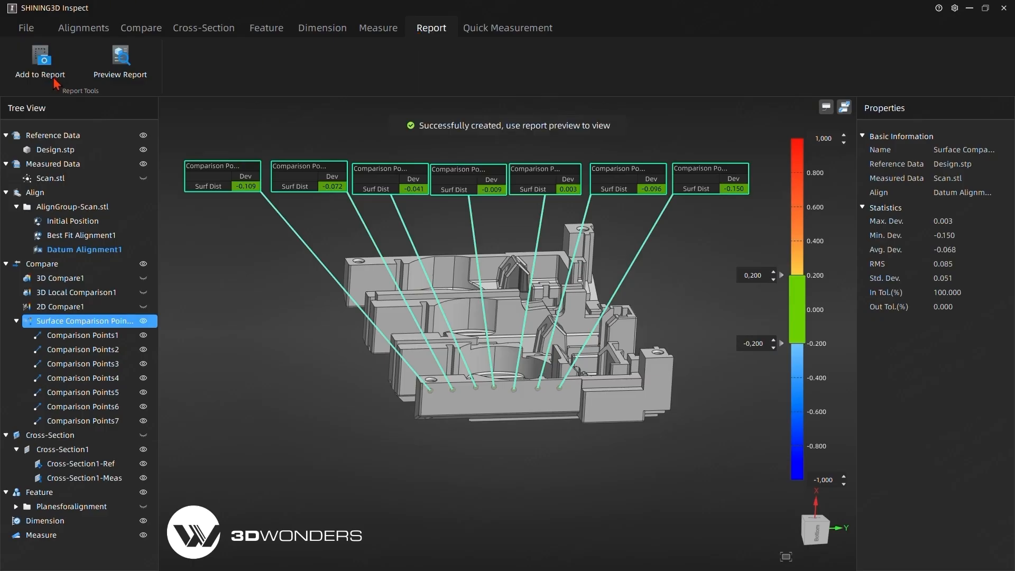